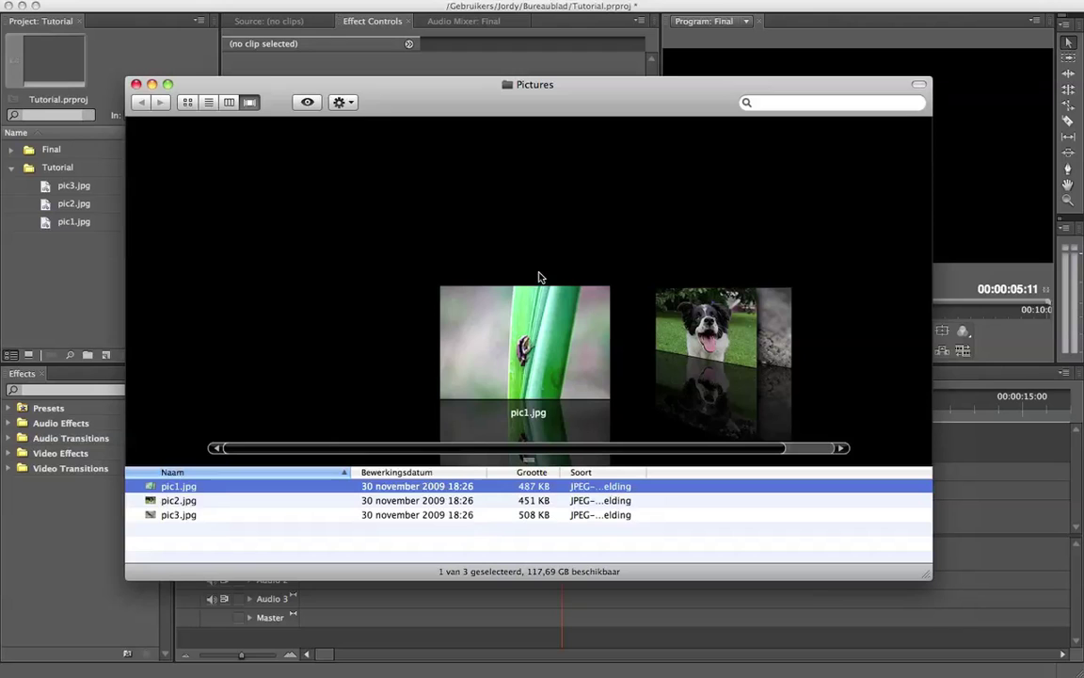
Step: Look through the images in the Pictures folder and close its window
key(Down)
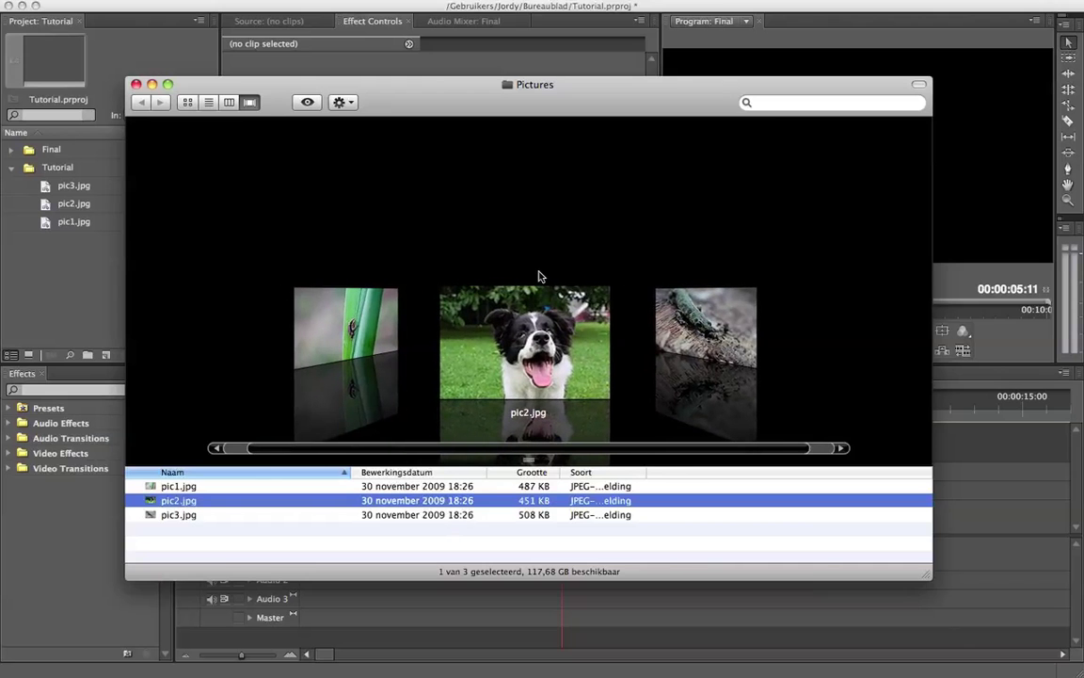
scroll(541, 276, down, 1)
scroll(540, 275, up, 2)
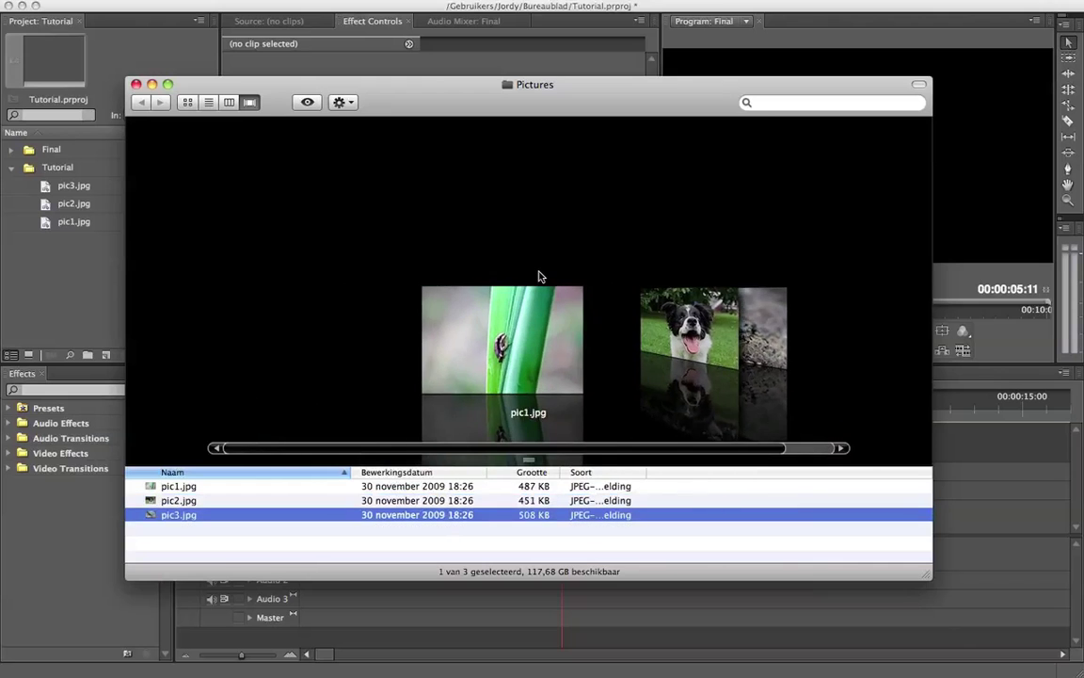
key(super+w)
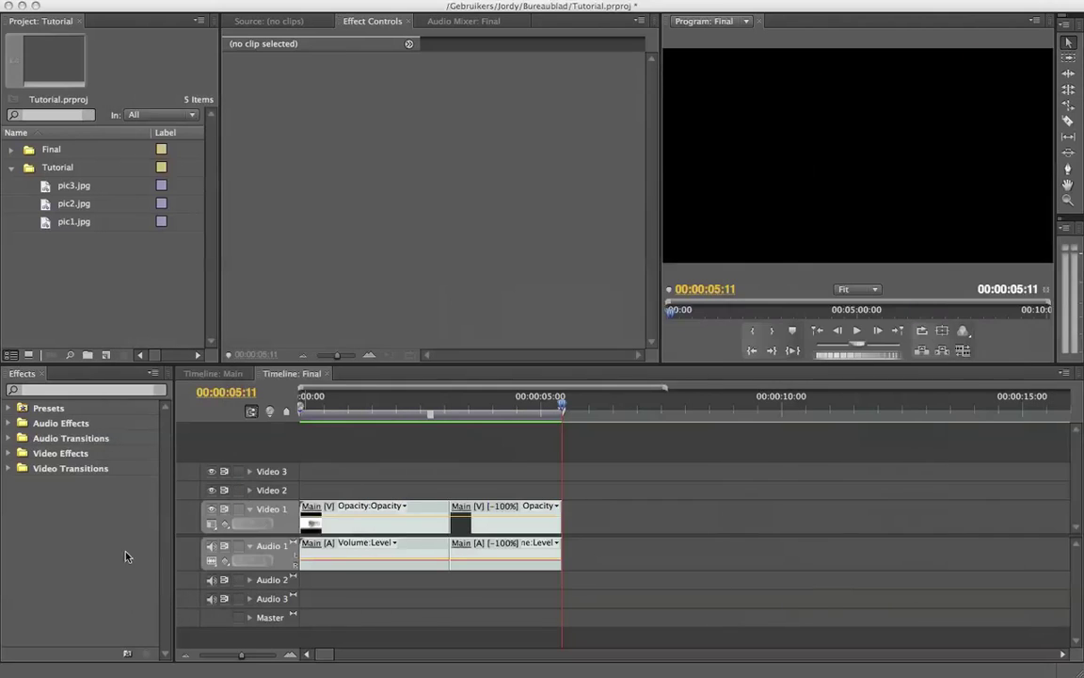
Step: Play the Final sequence from its start to preview the finished effect
drag(342, 408, 266, 406)
key(space)
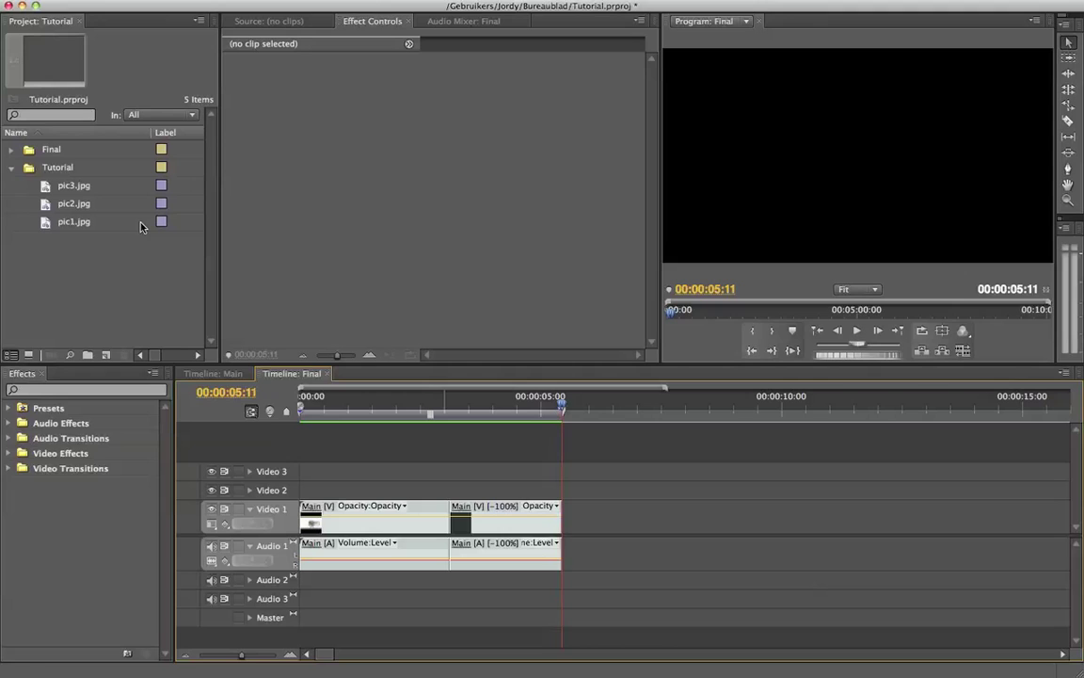
click(65, 192)
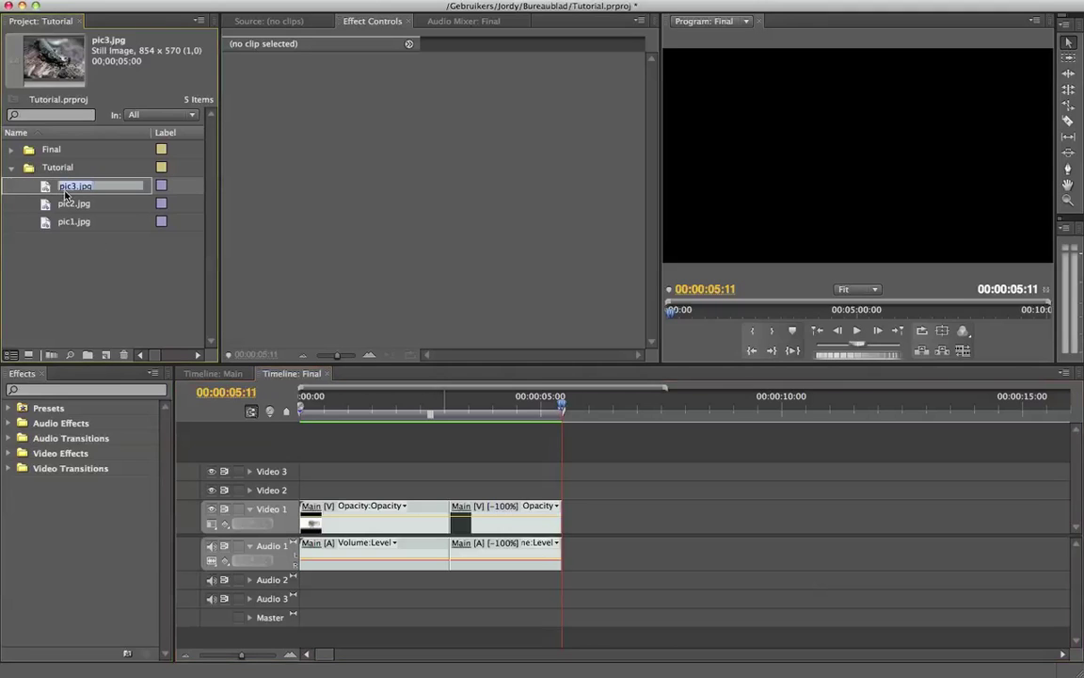
click(83, 259)
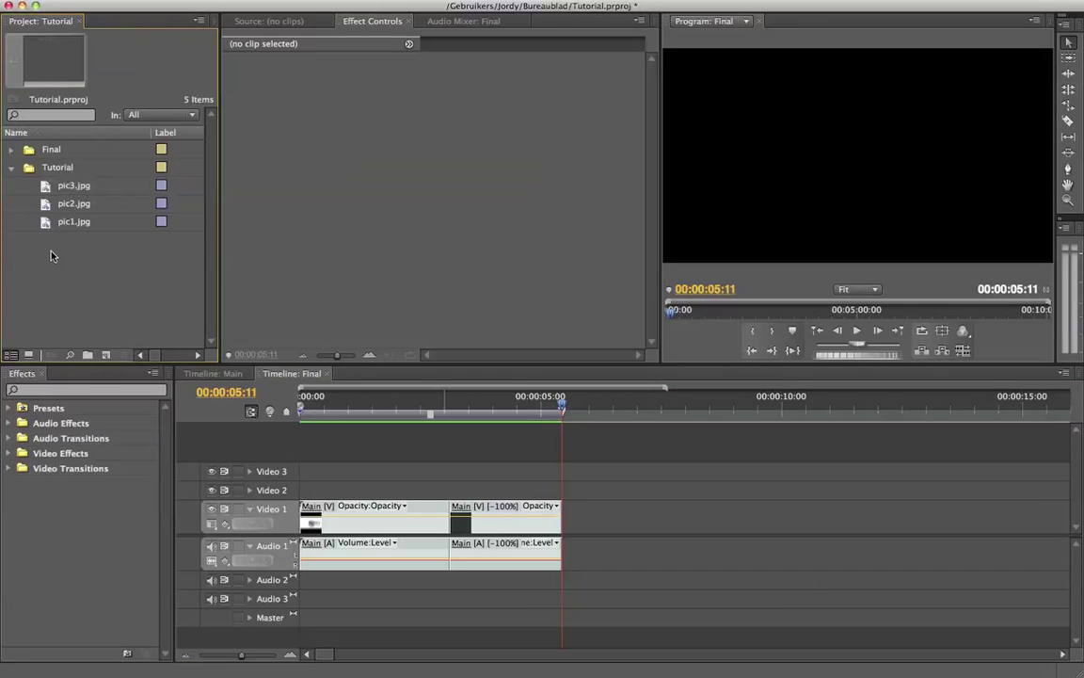
Step: Create a new sequence named Picture 1 with the DV - PAL Widescreen 48kHz preset
right_click(53, 254)
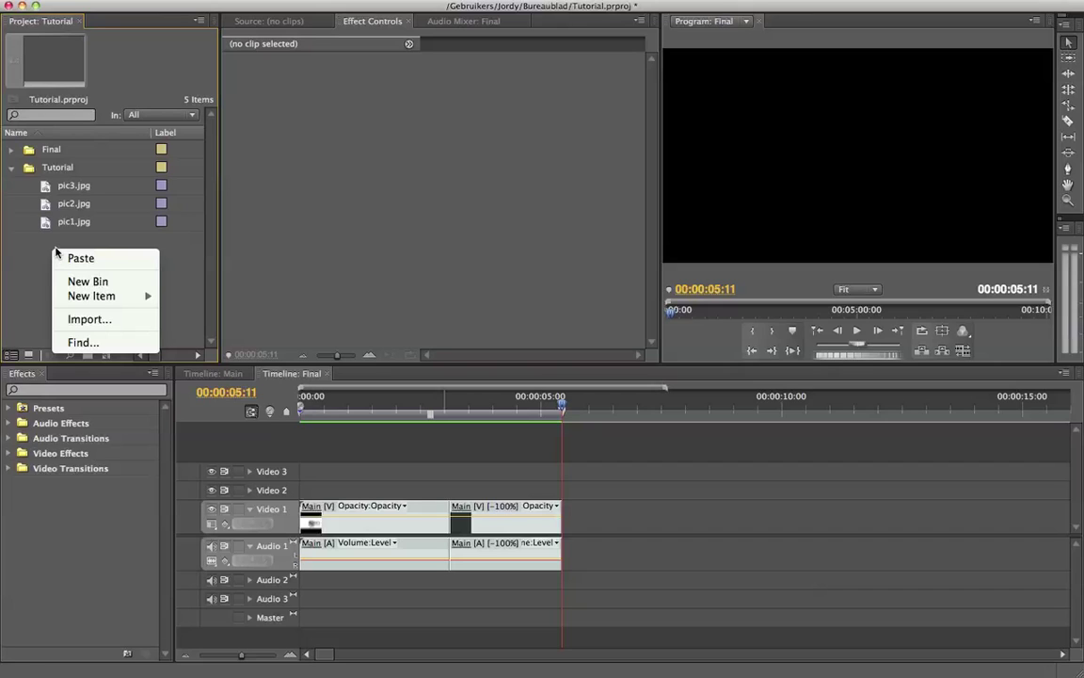
mouse_move(132, 296)
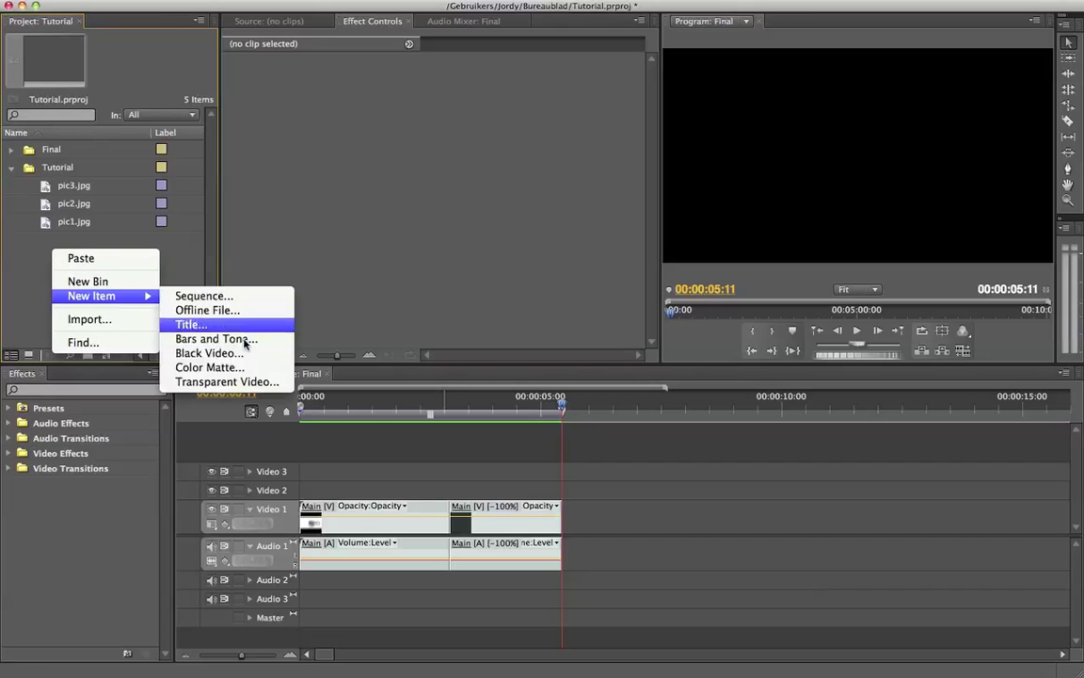
click(242, 295)
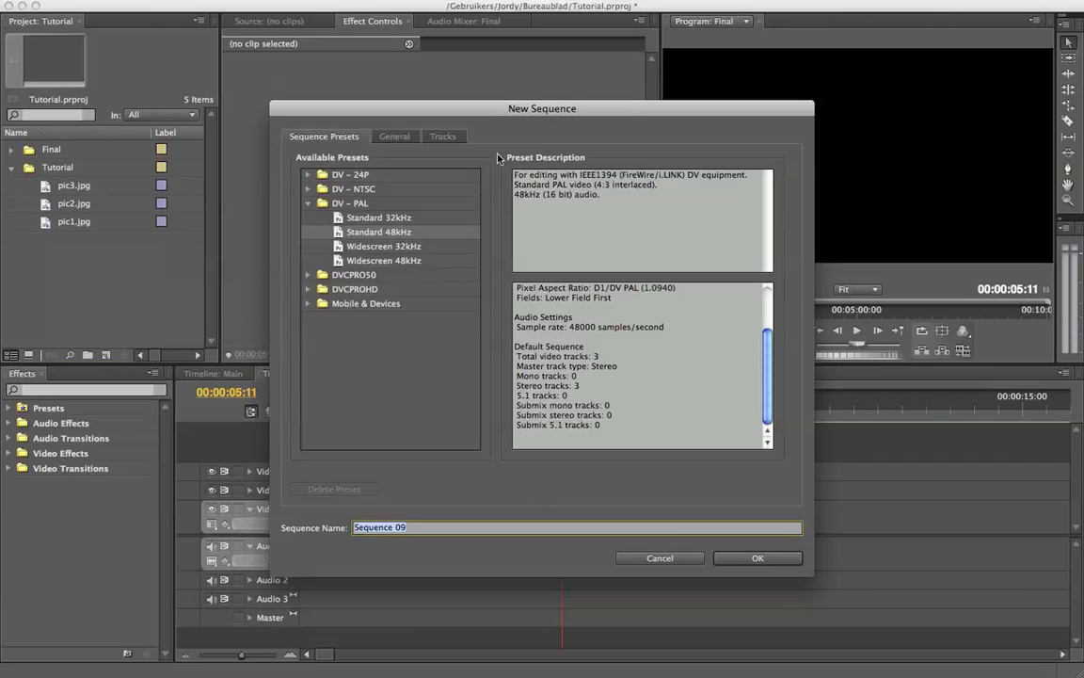
click(340, 261)
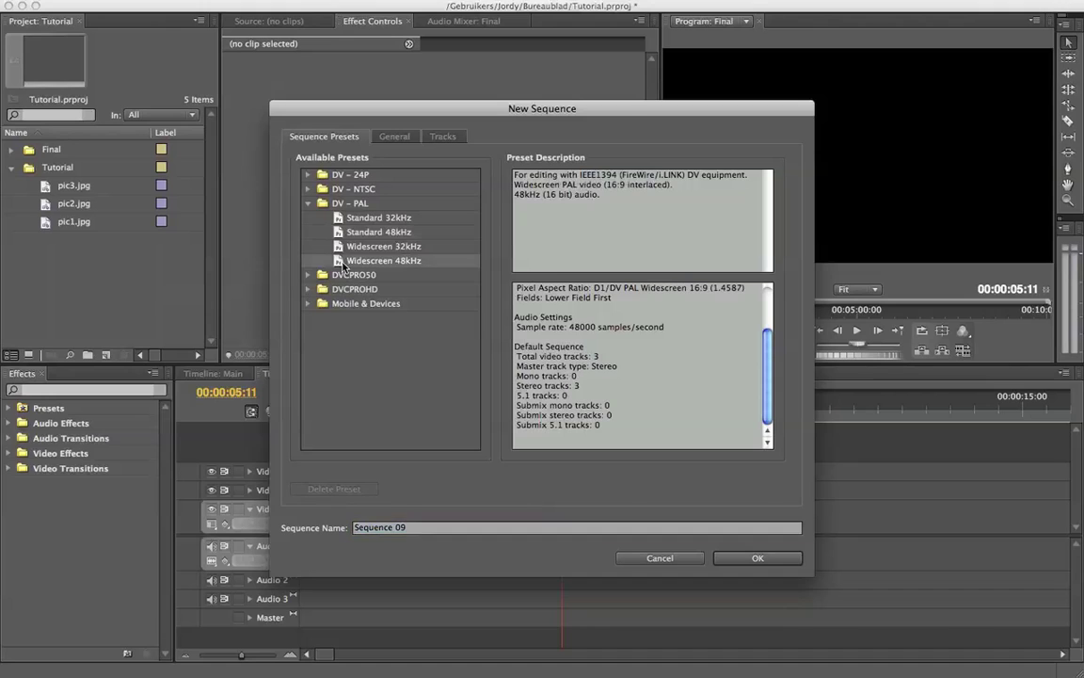
click(415, 527)
text(Picture)
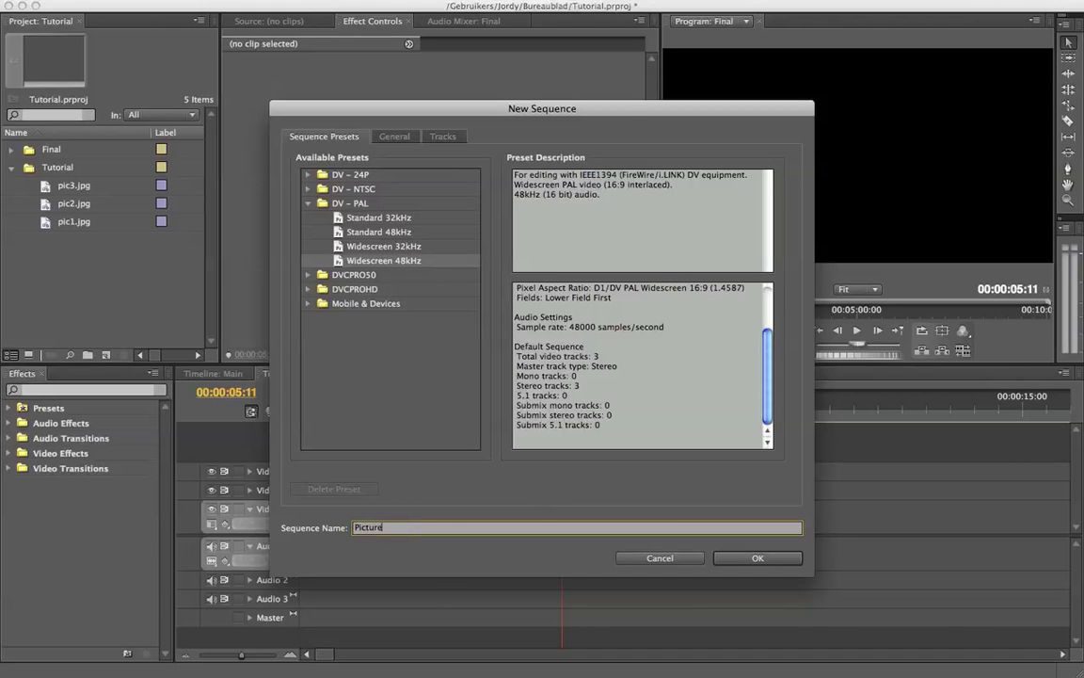
key(Return)
Step: Place pic1.jpg at the start of the Video 1 track in the Picture 1 sequence
drag(48, 224, 306, 532)
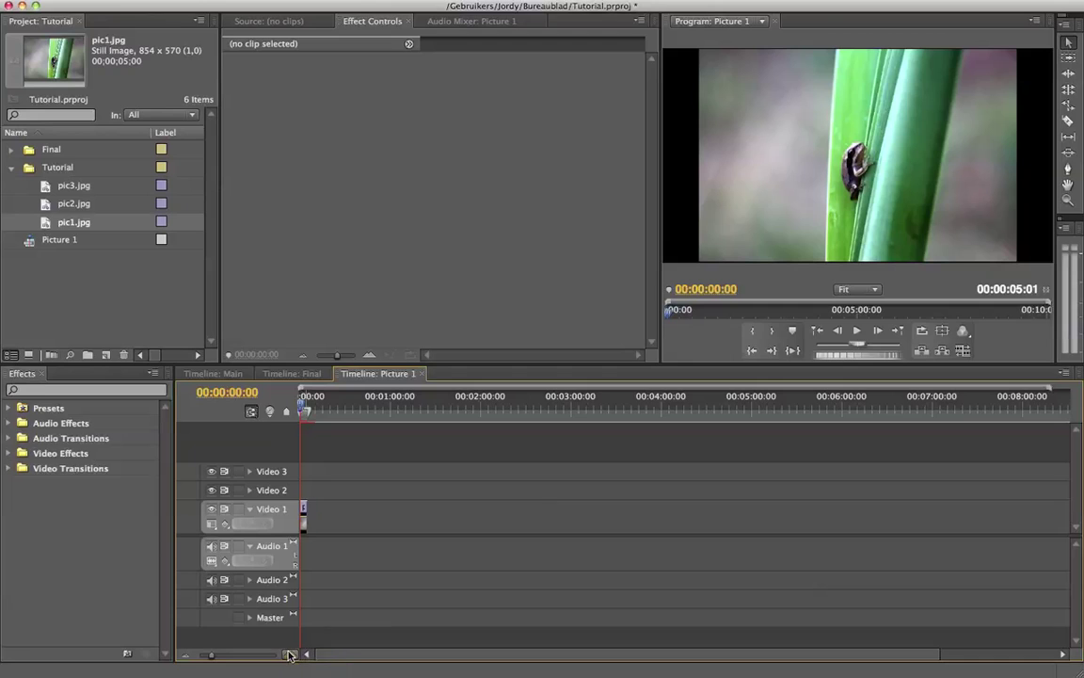
click(289, 654)
click(289, 654)
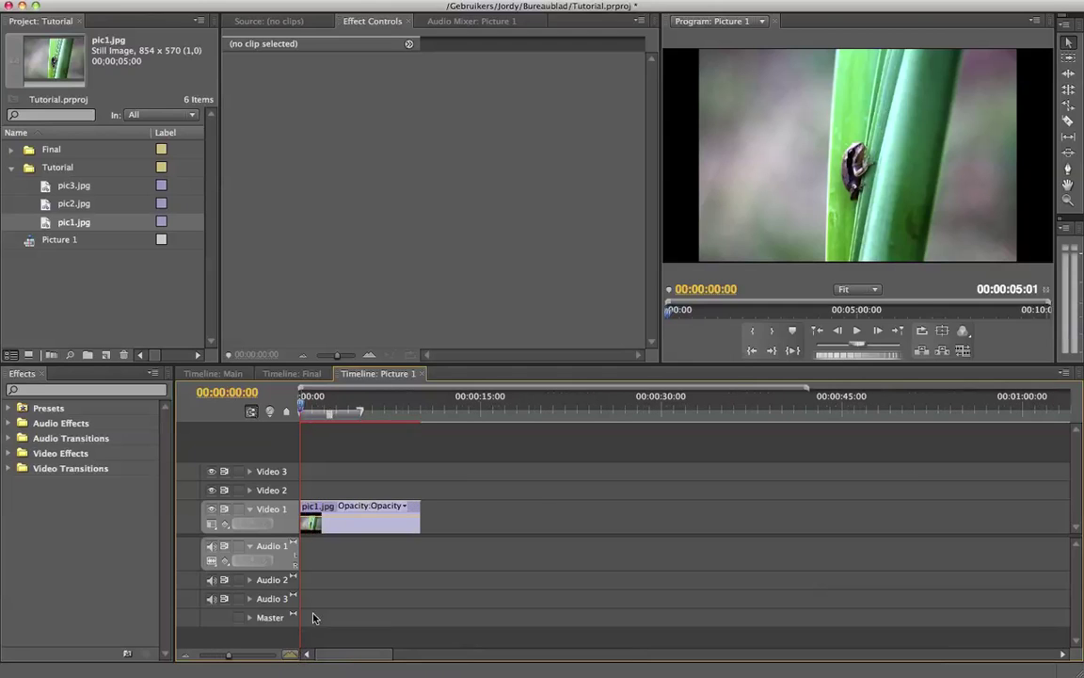
Step: Scale the pic1.jpg clip on Video 1 down to 35
click(356, 523)
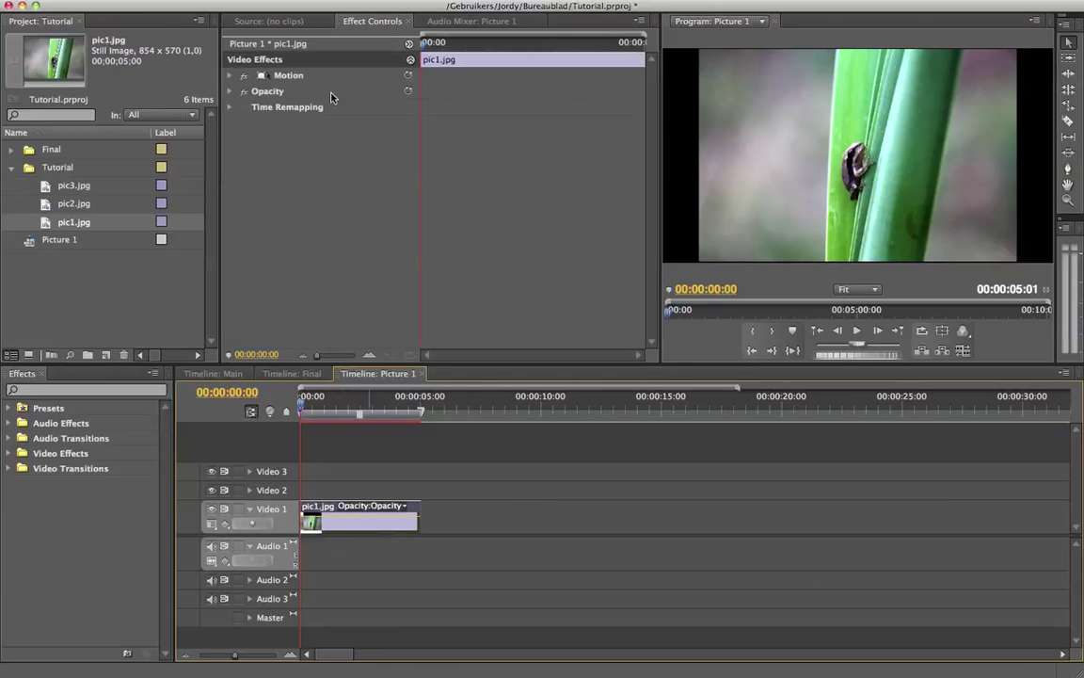
click(229, 75)
drag(320, 103, 259, 104)
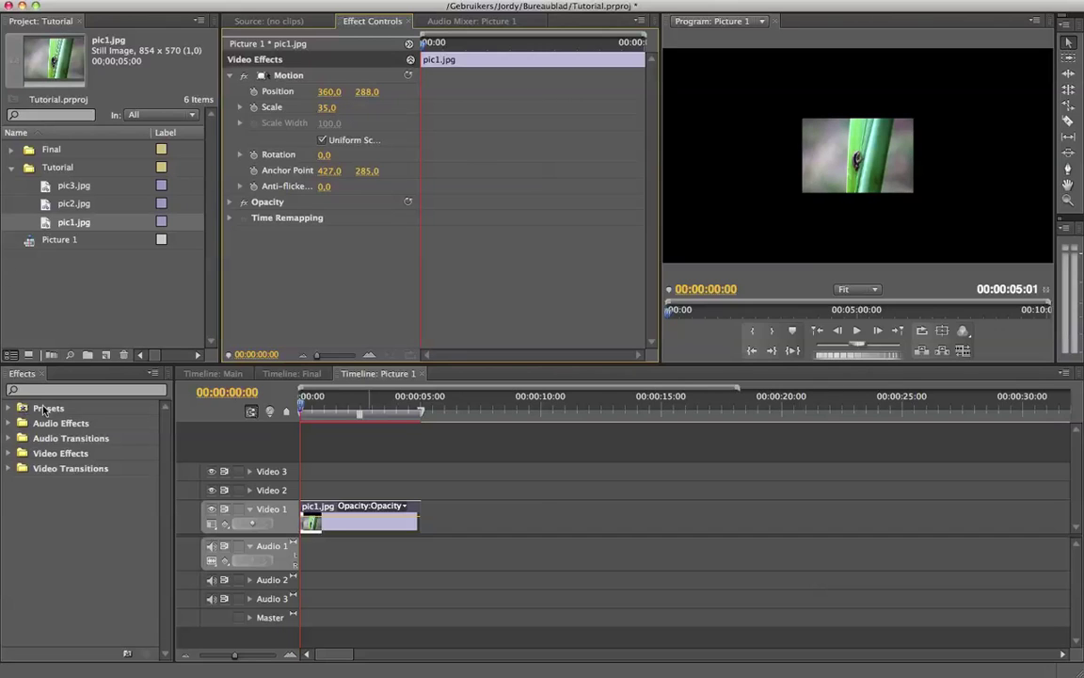
Step: Duplicate the scaled pic1.jpg clip and place the copy on Video 2 directly above the original, starting at the same time
click(315, 523)
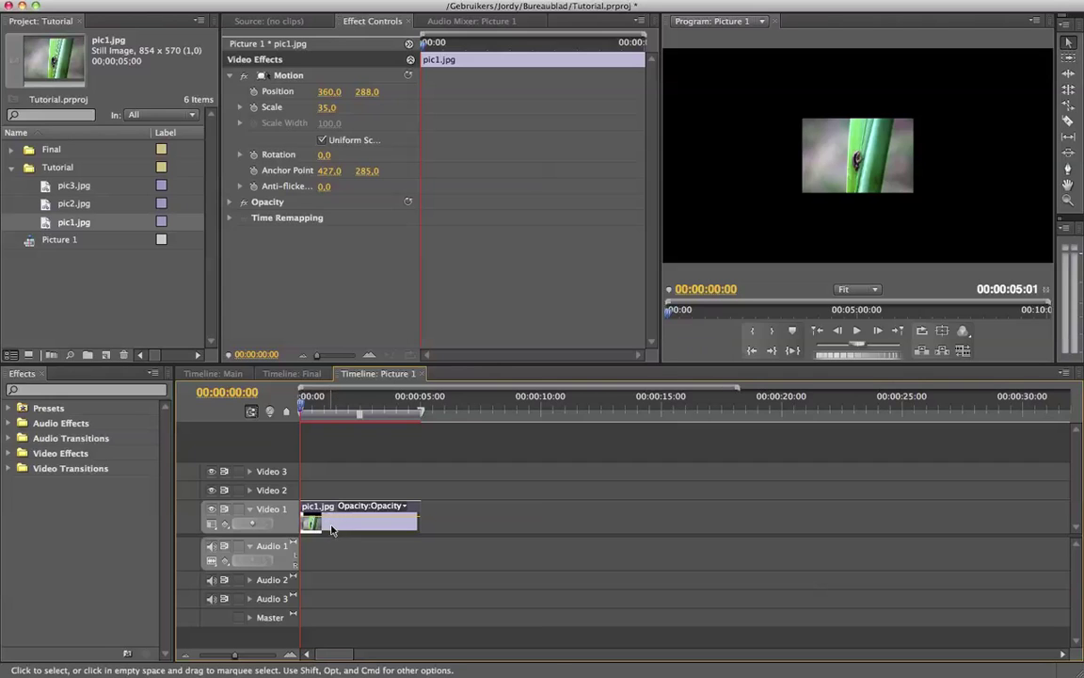
right_click(331, 530)
click(357, 547)
click(432, 420)
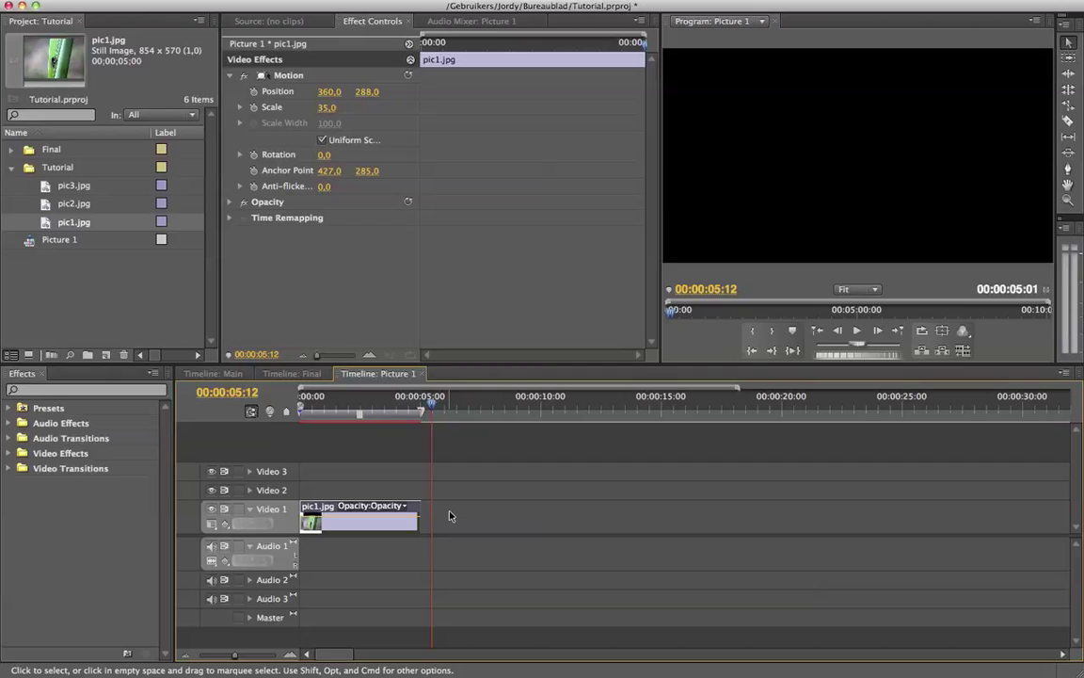
key(super+v)
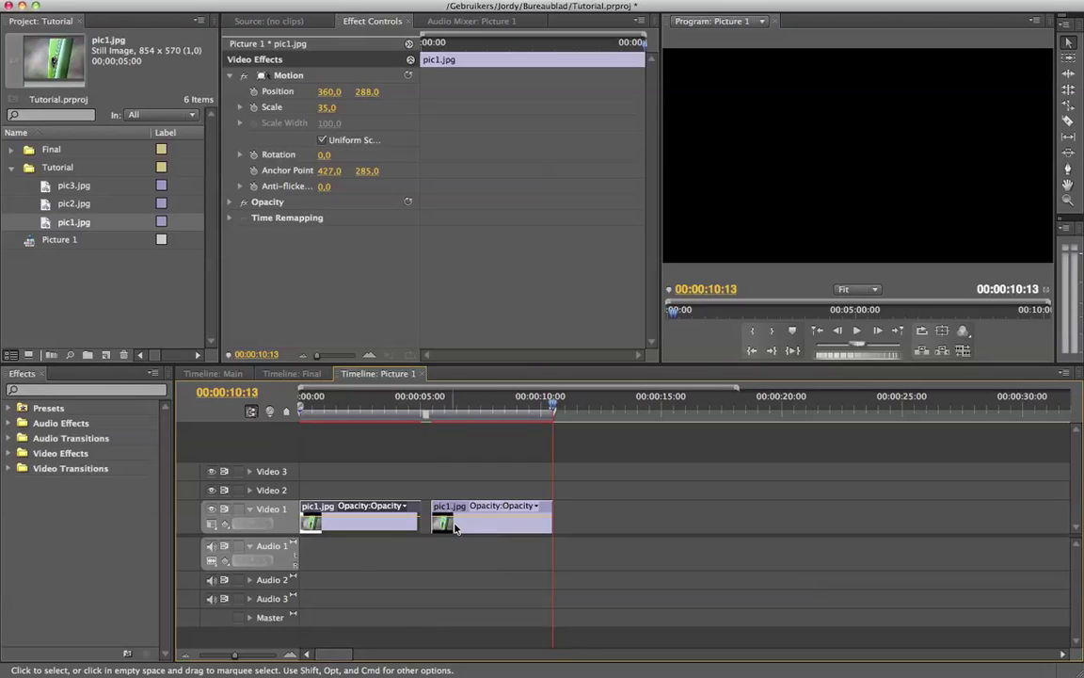
drag(455, 513, 325, 492)
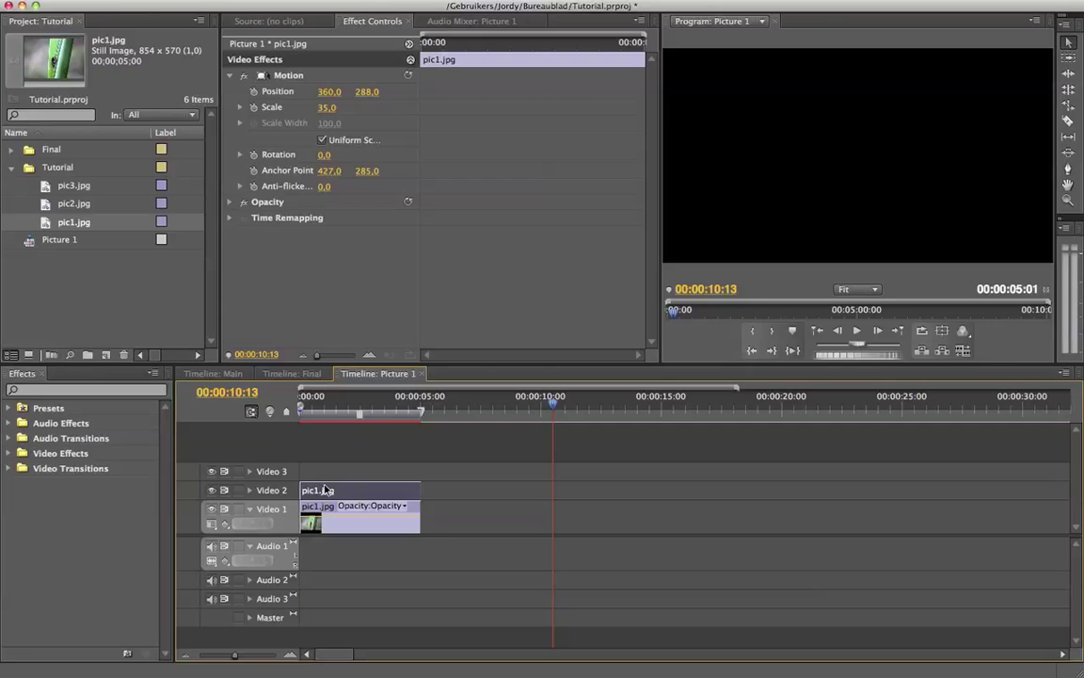
Step: Expand the Video 2 track and apply the Vertical Flip effect to its pic1.jpg clip
click(312, 402)
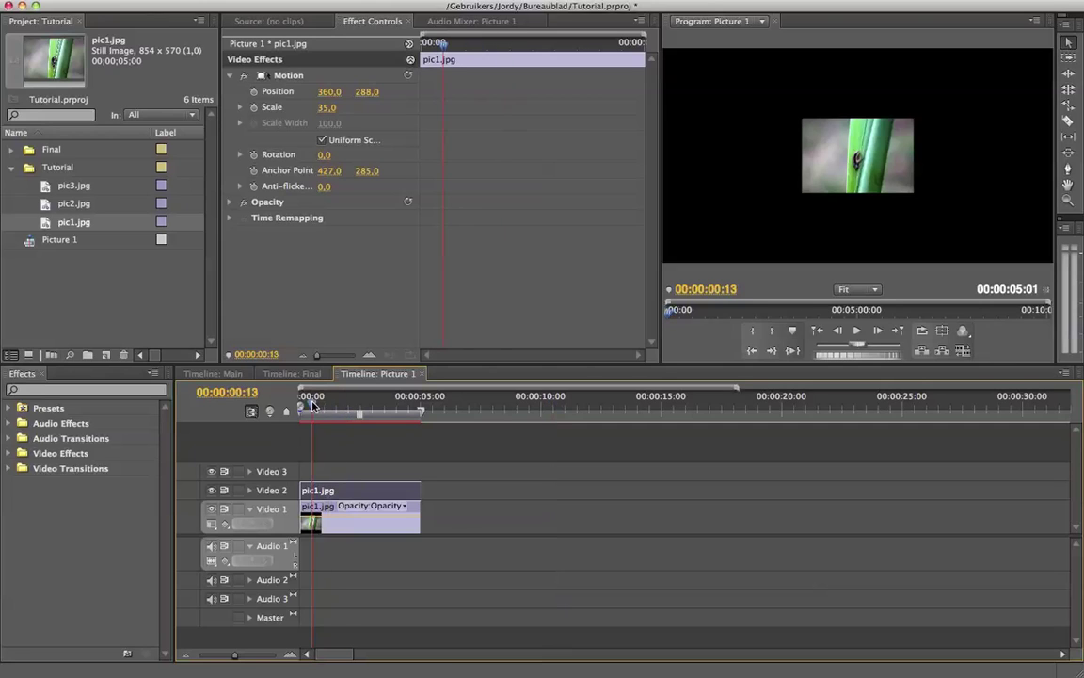
click(251, 490)
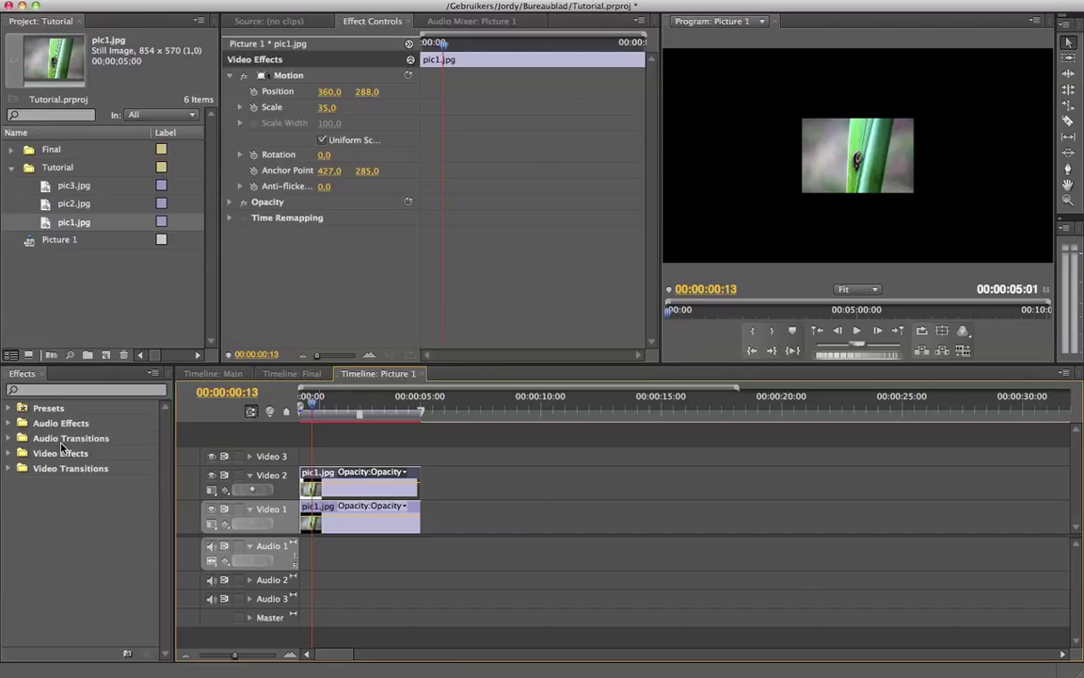
click(97, 390)
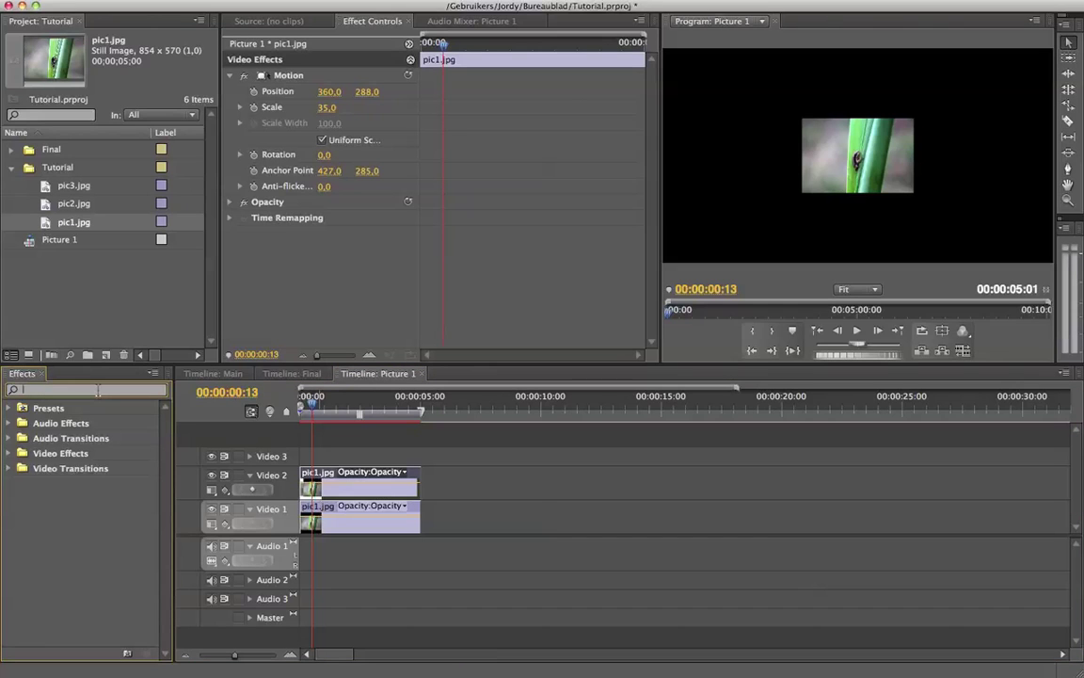
text(Vert)
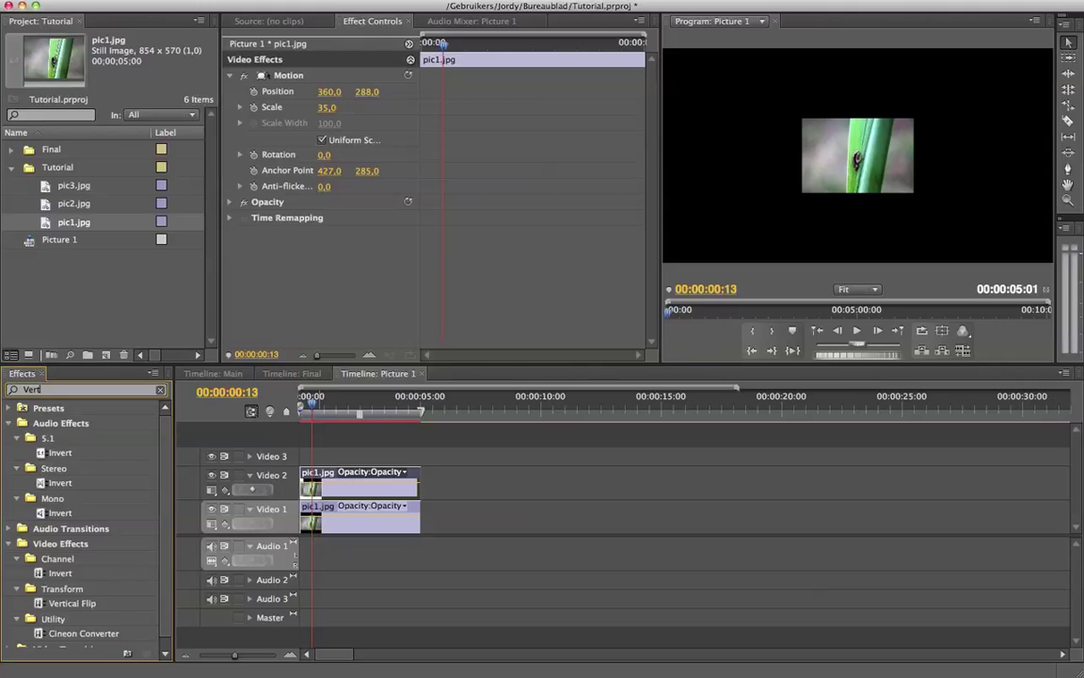
text(ical)
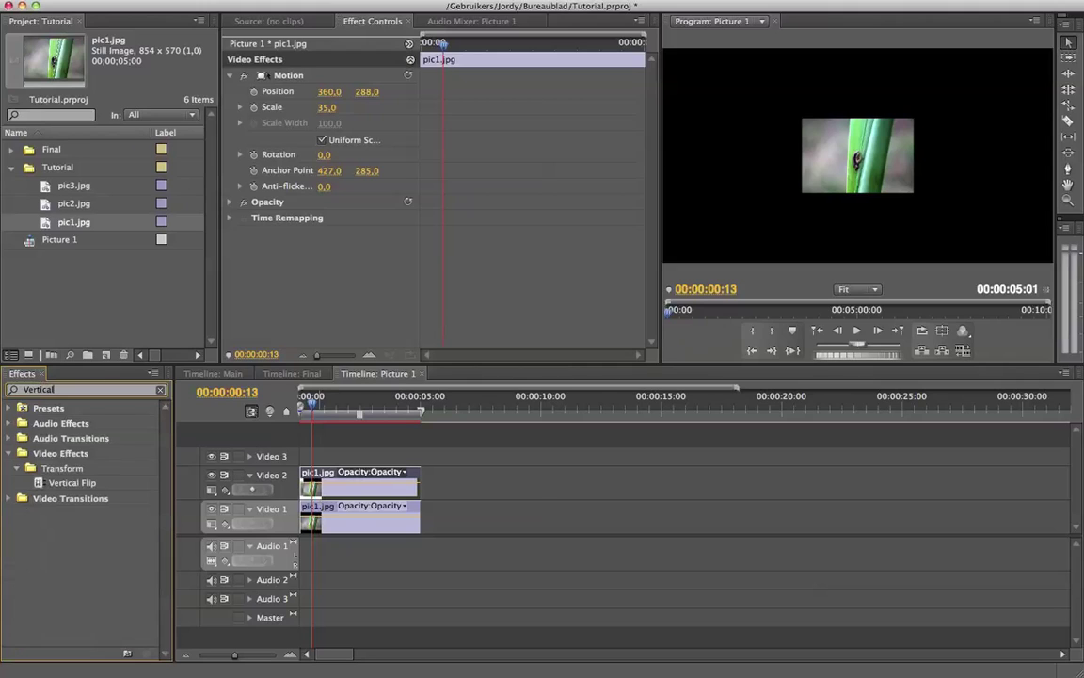
click(52, 480)
drag(39, 485, 367, 490)
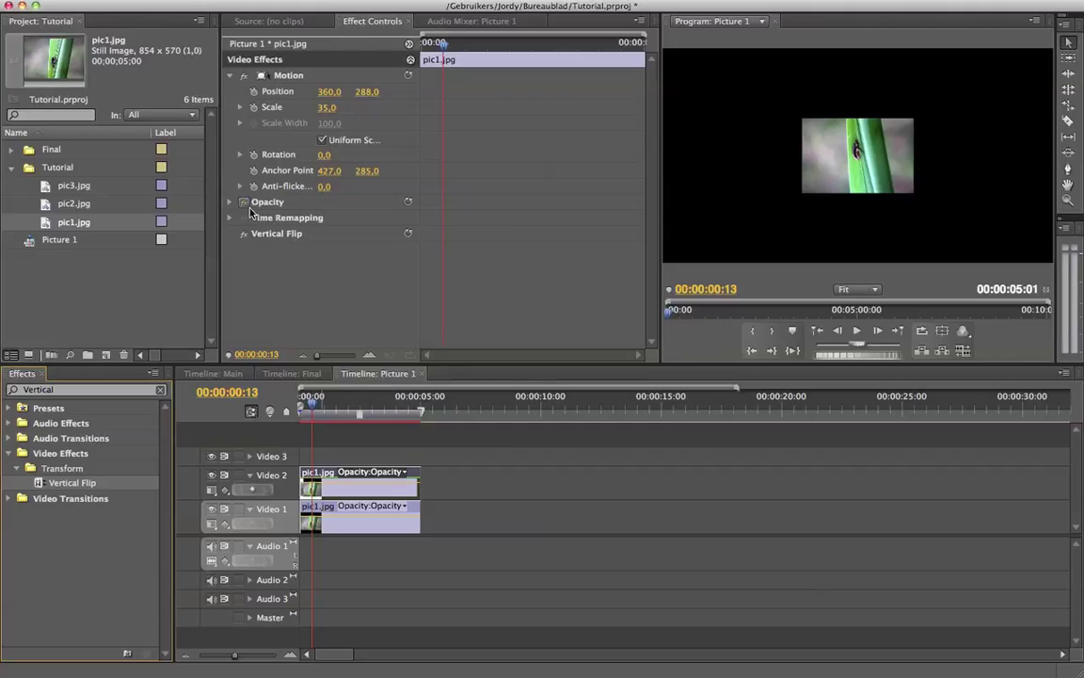
Step: Find the Linear Wipe effect and apply it to the flipped pic1.jpg clip on Video 2
double_click(42, 389)
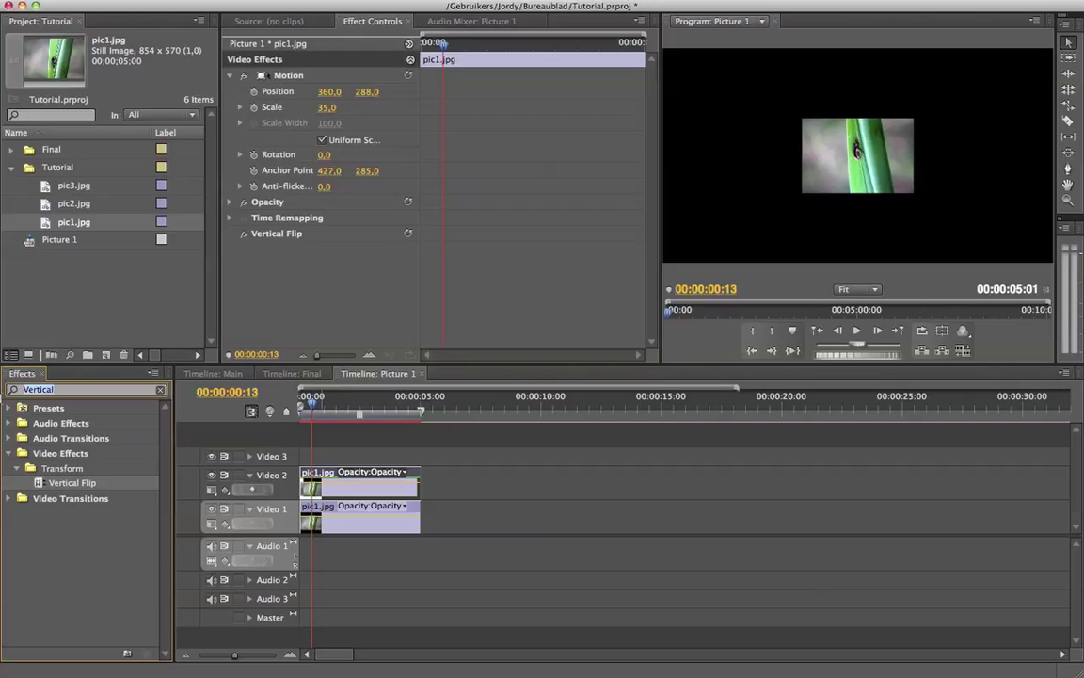
text(Lin)
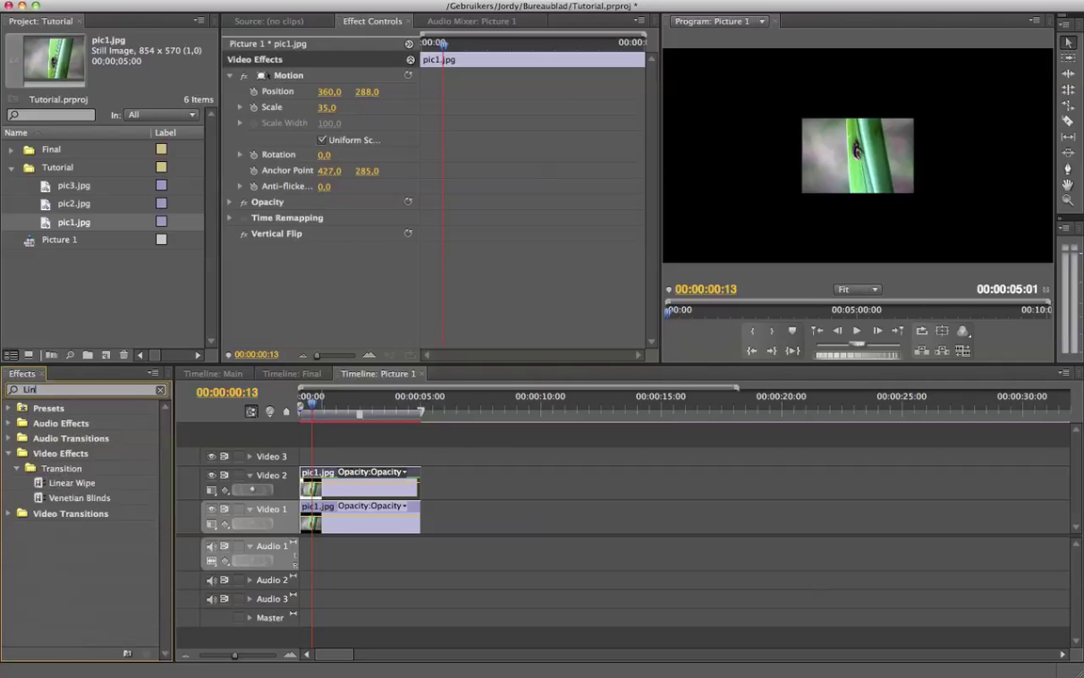
click(75, 483)
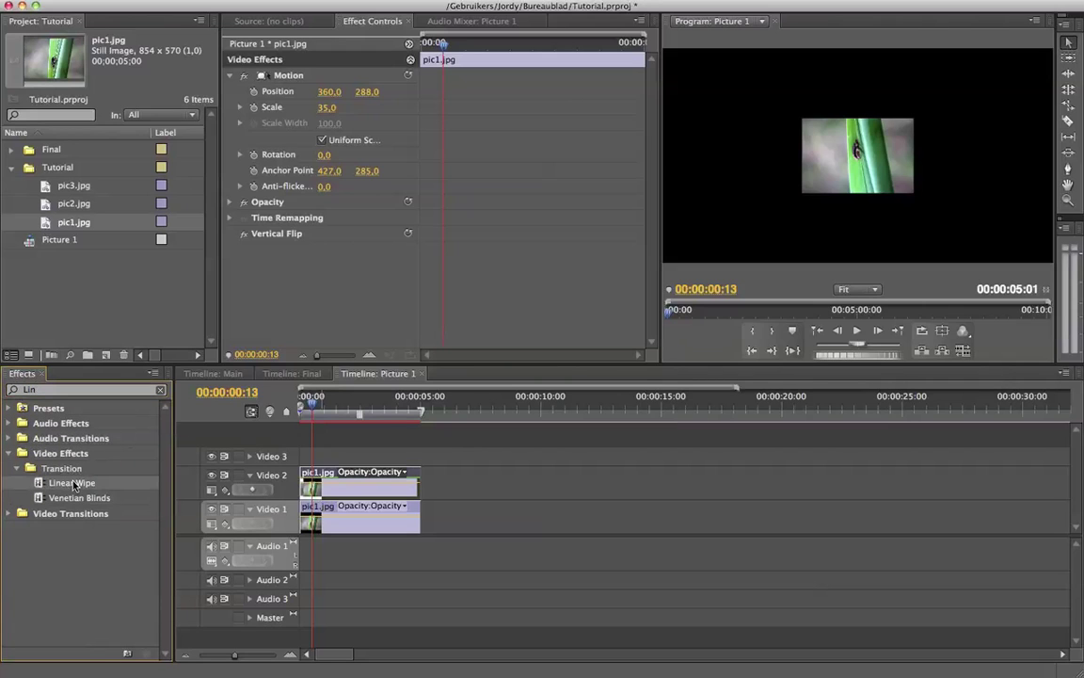
drag(35, 486, 395, 496)
Step: Move the flipped clip just below the original picture, with its vertical position at 505
drag(323, 93, 370, 91)
key(super+z)
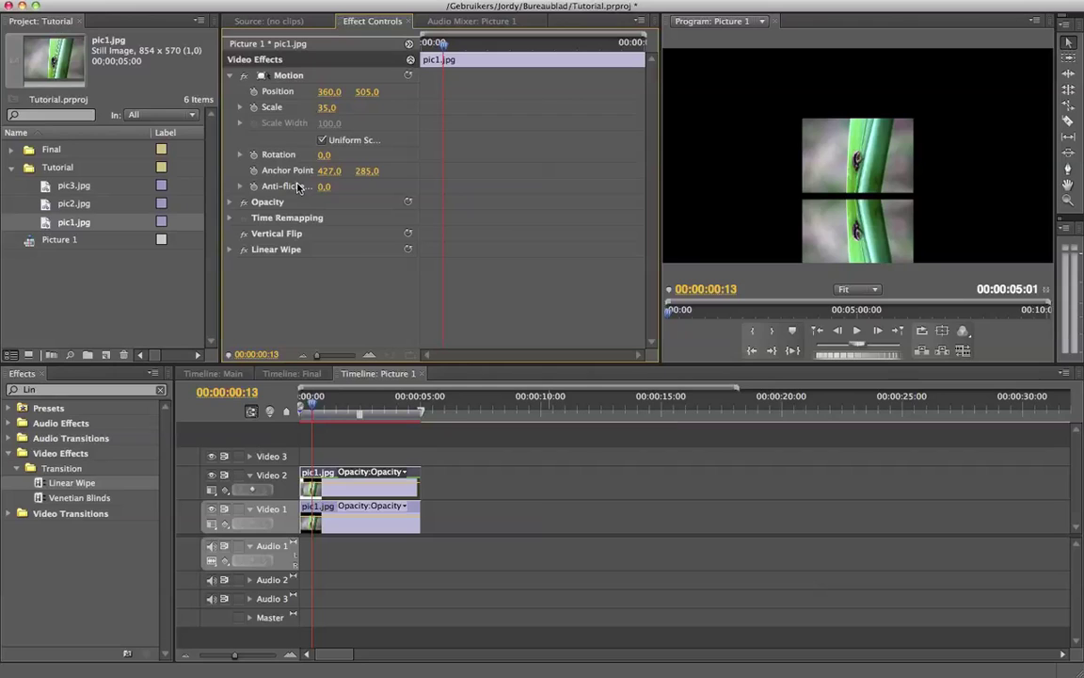
Step: Configure the flipped clip's Linear Wipe with 68% transition completion, a 0° wipe angle and a feather of about 224
click(229, 250)
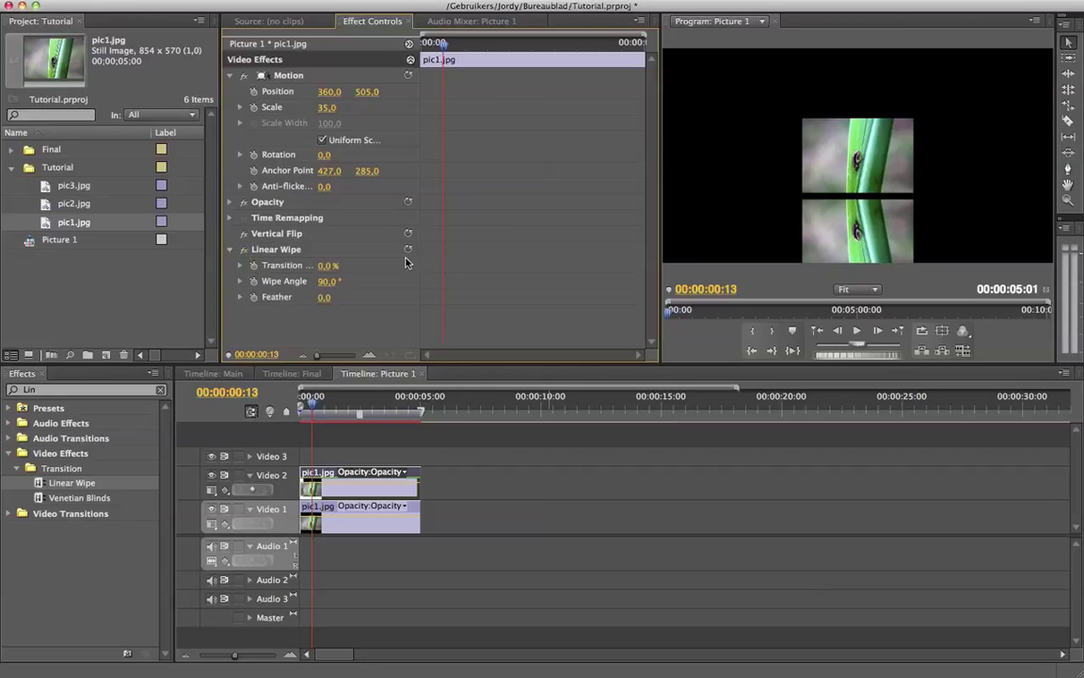
drag(323, 267, 381, 266)
click(326, 280)
text(0)
key(Return)
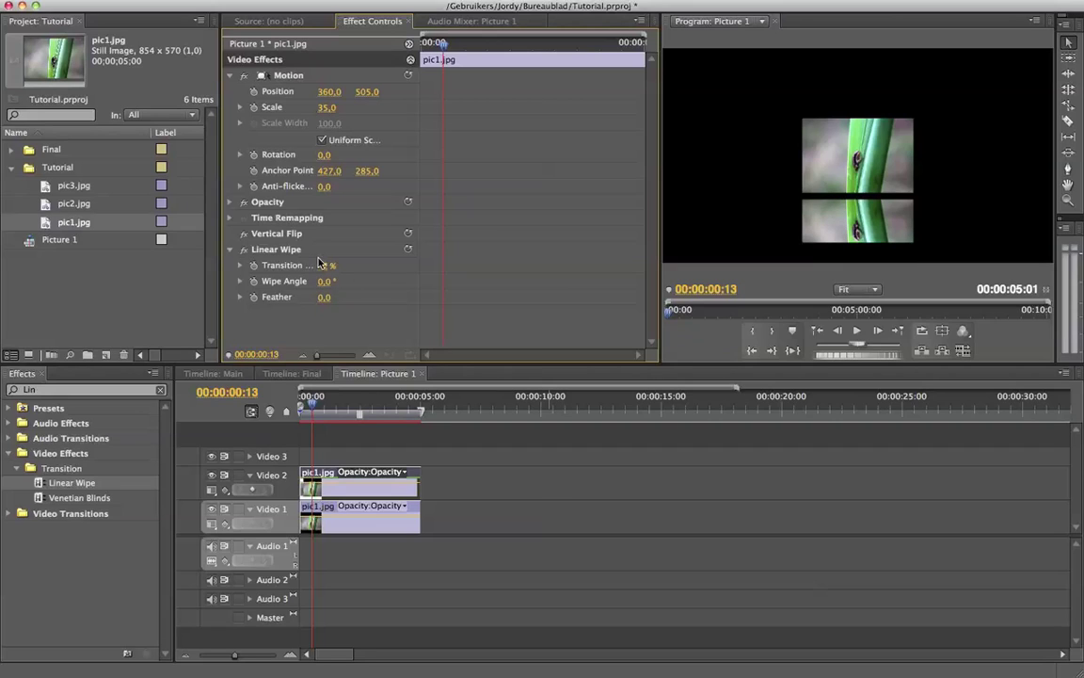
drag(327, 265, 377, 297)
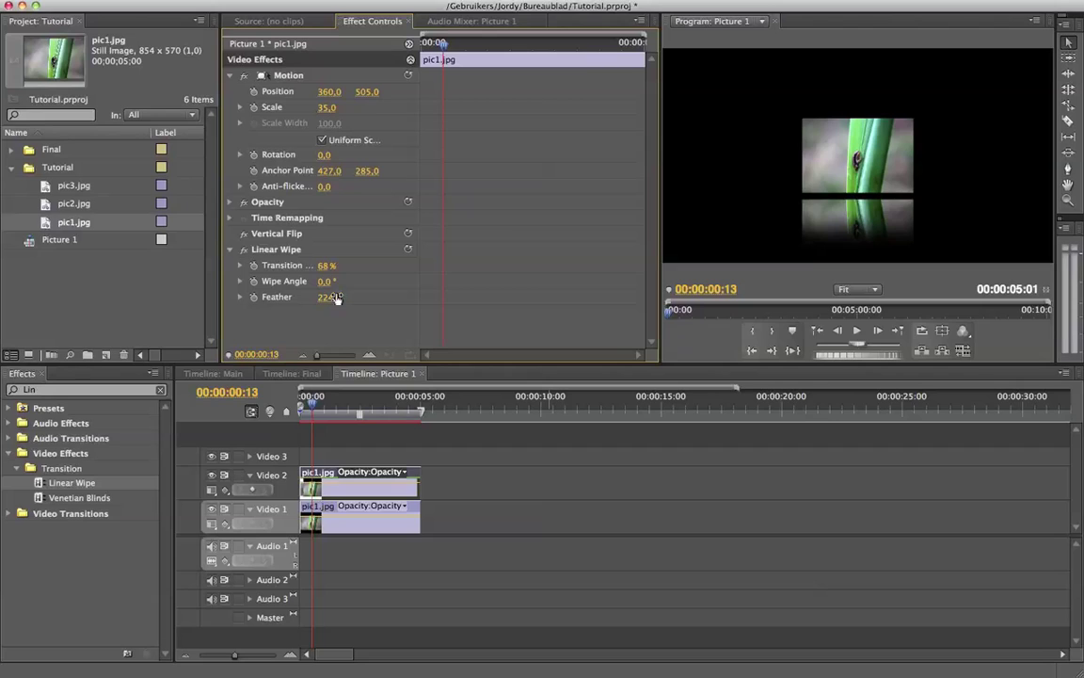
click(228, 250)
Step: Try an opacity of 50% on the flipped clip on Video 2
click(230, 205)
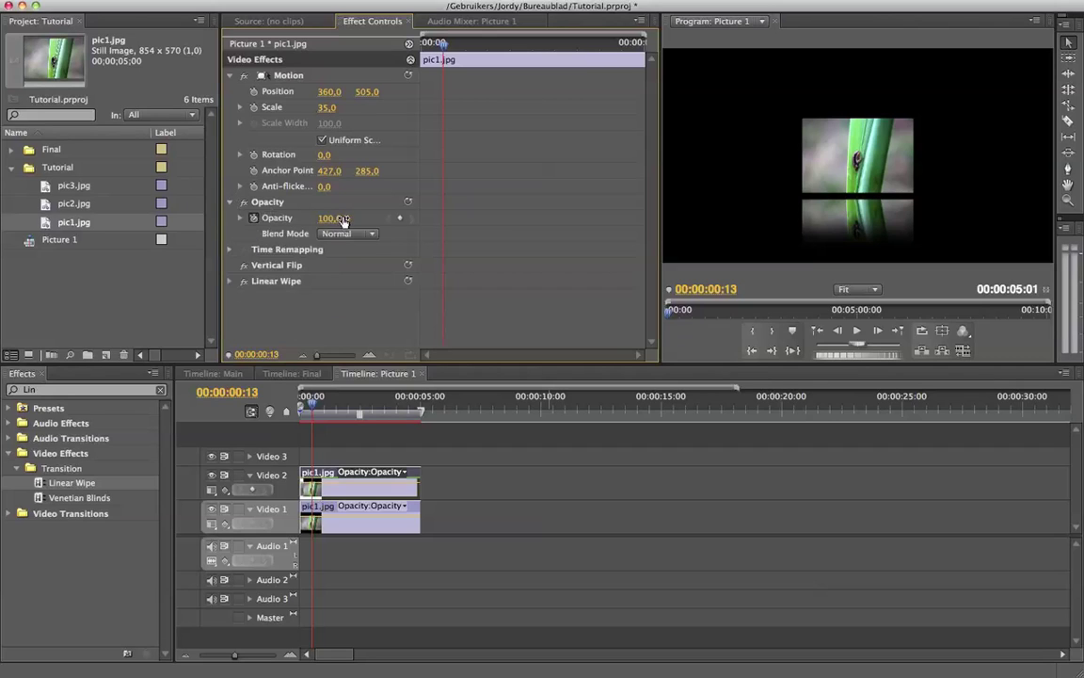
click(333, 217)
text(50)
key(Return)
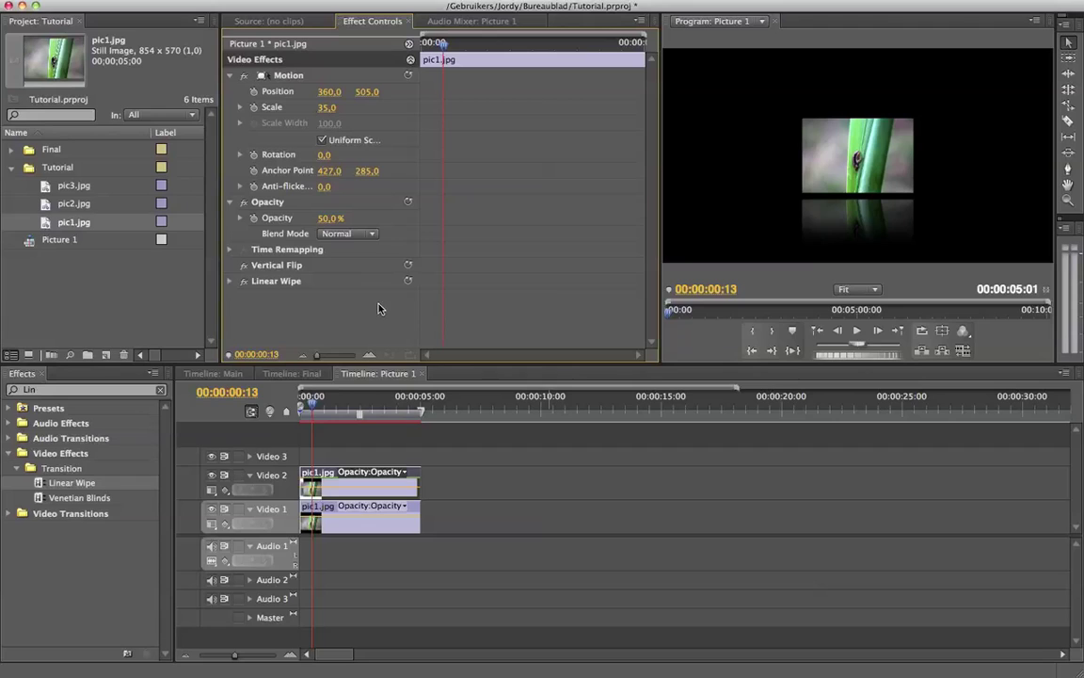
Step: Set the opacity of the flipped clip on Video 2 to 80%
click(325, 220)
text(80)
key(Return)
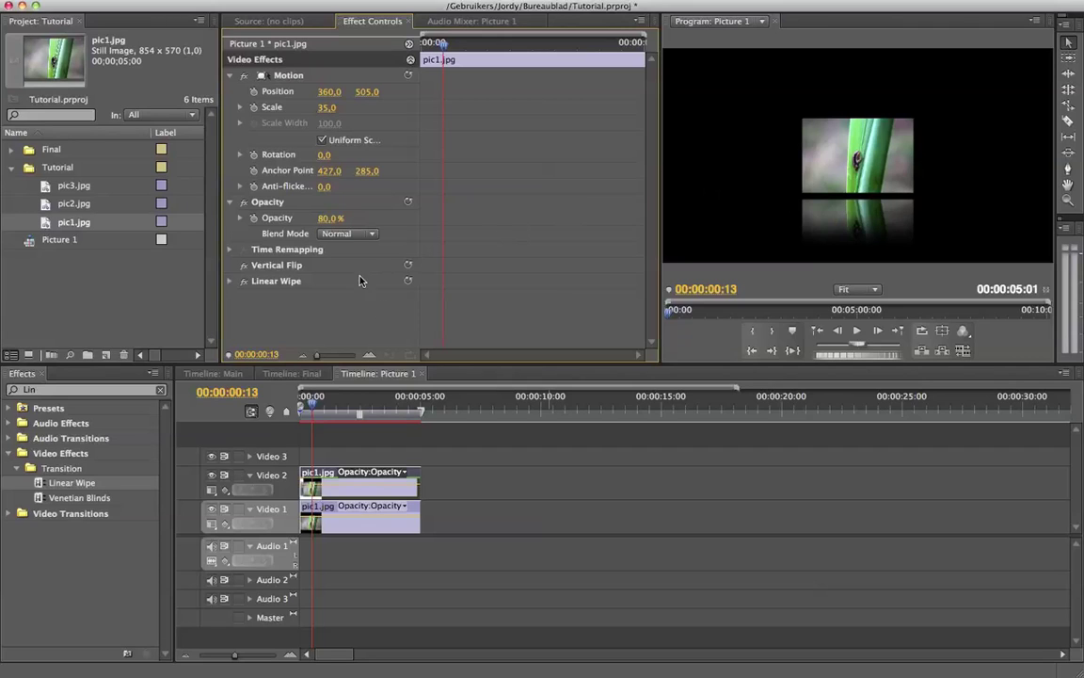
Step: Create a new DV-PAL Widescreen 48kHz sequence named Picture 2
click(232, 75)
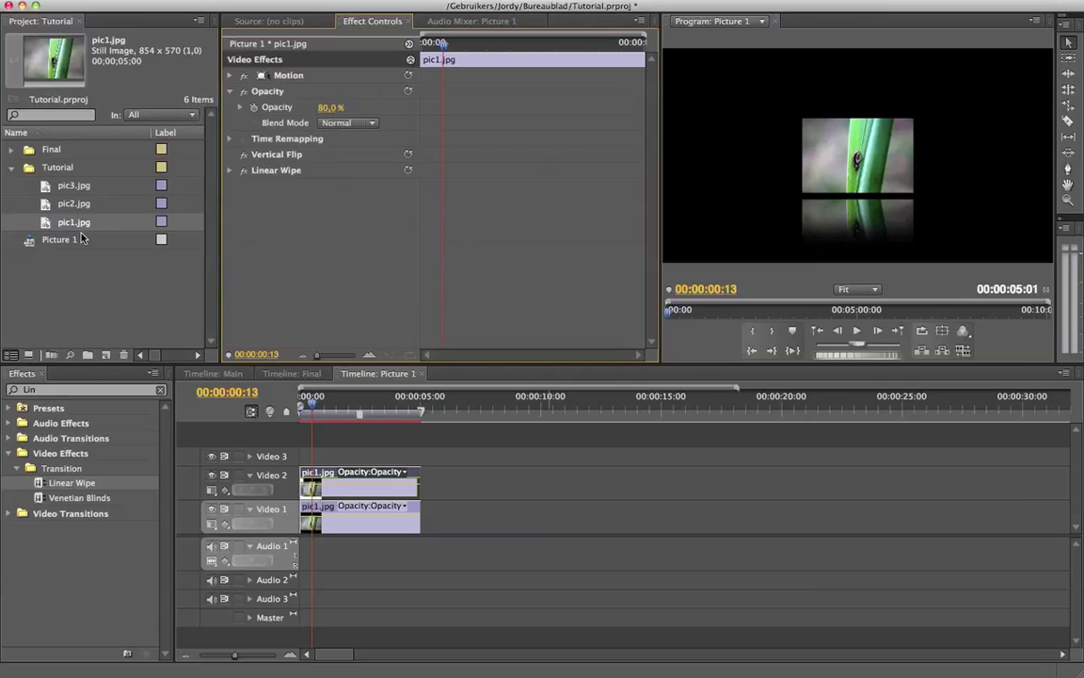
click(66, 240)
click(39, 252)
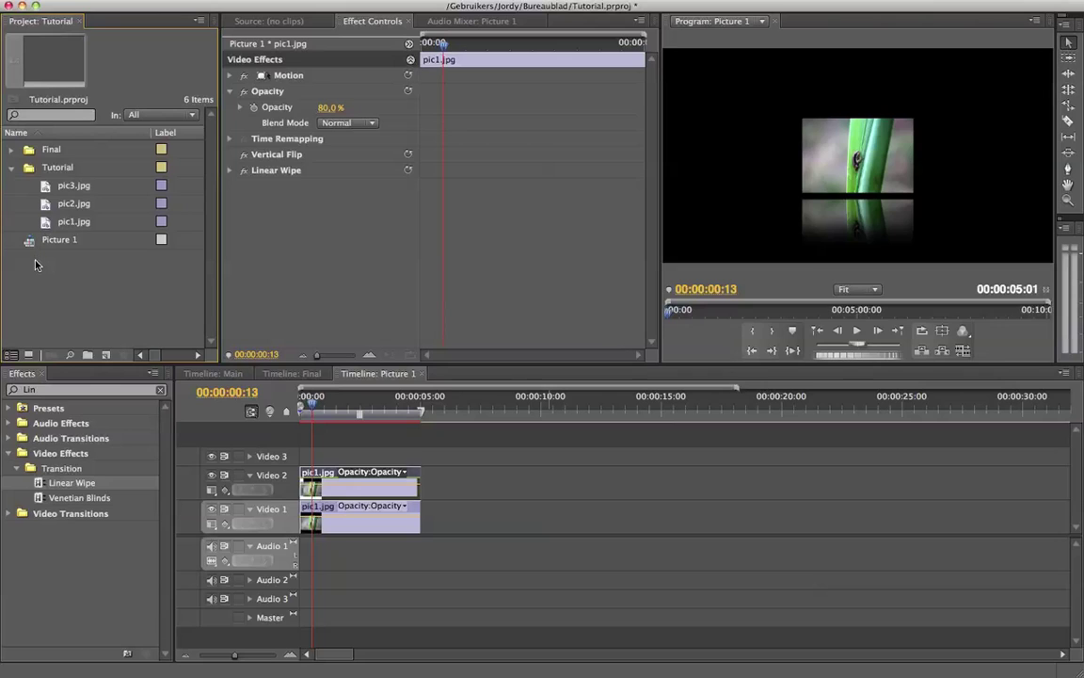
right_click(33, 266)
mouse_move(85, 309)
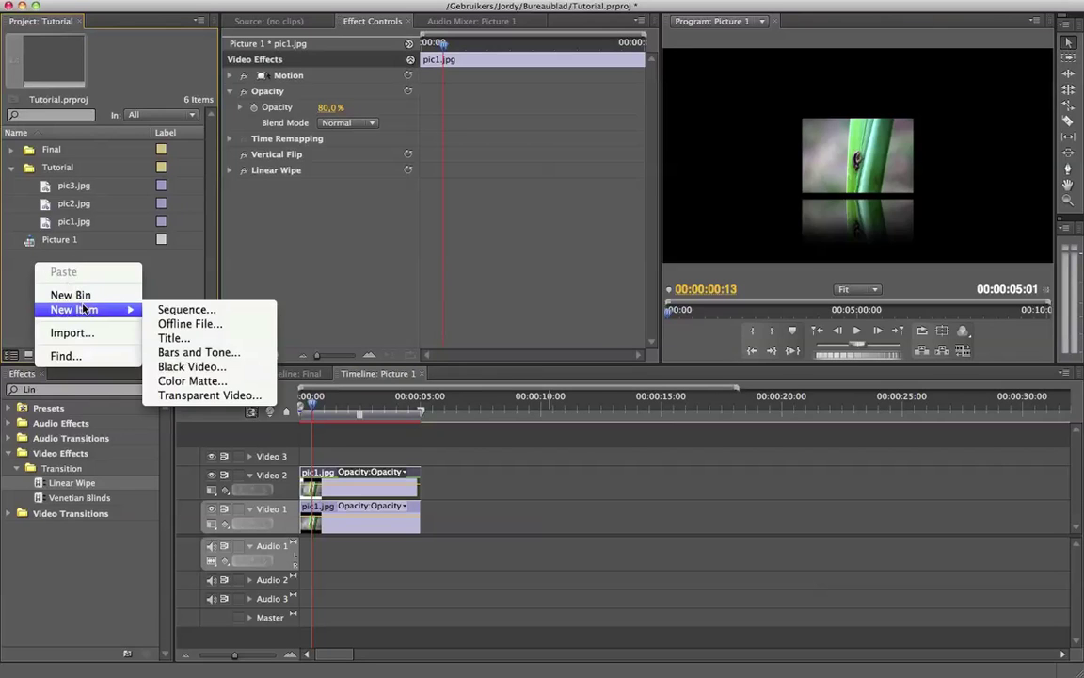
click(207, 310)
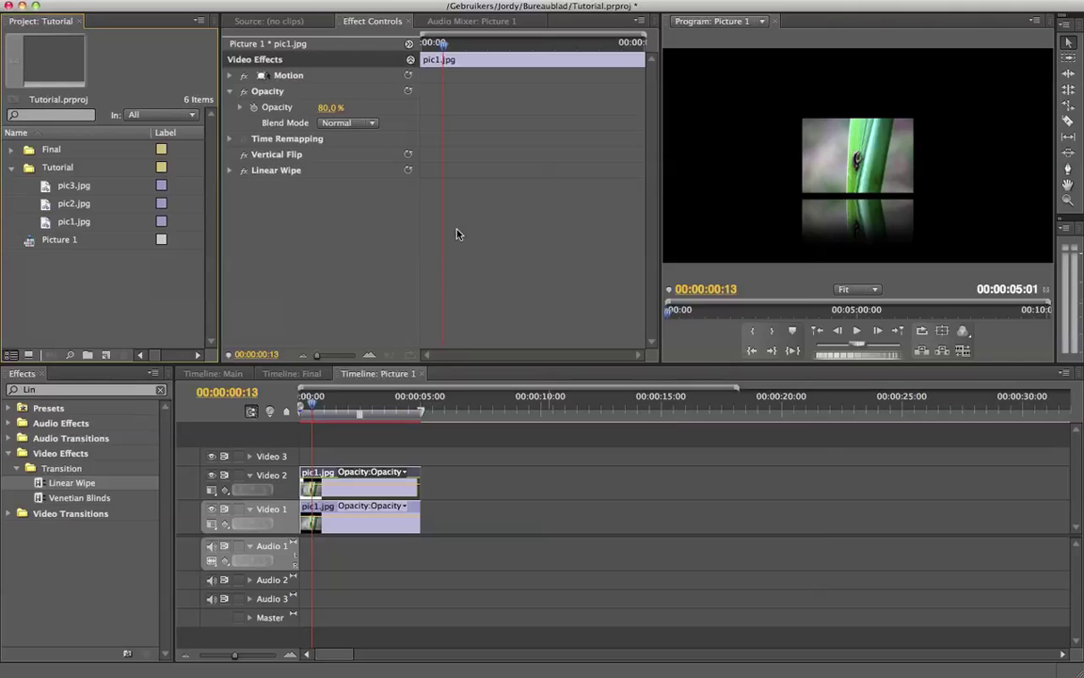
text(Picture 2)
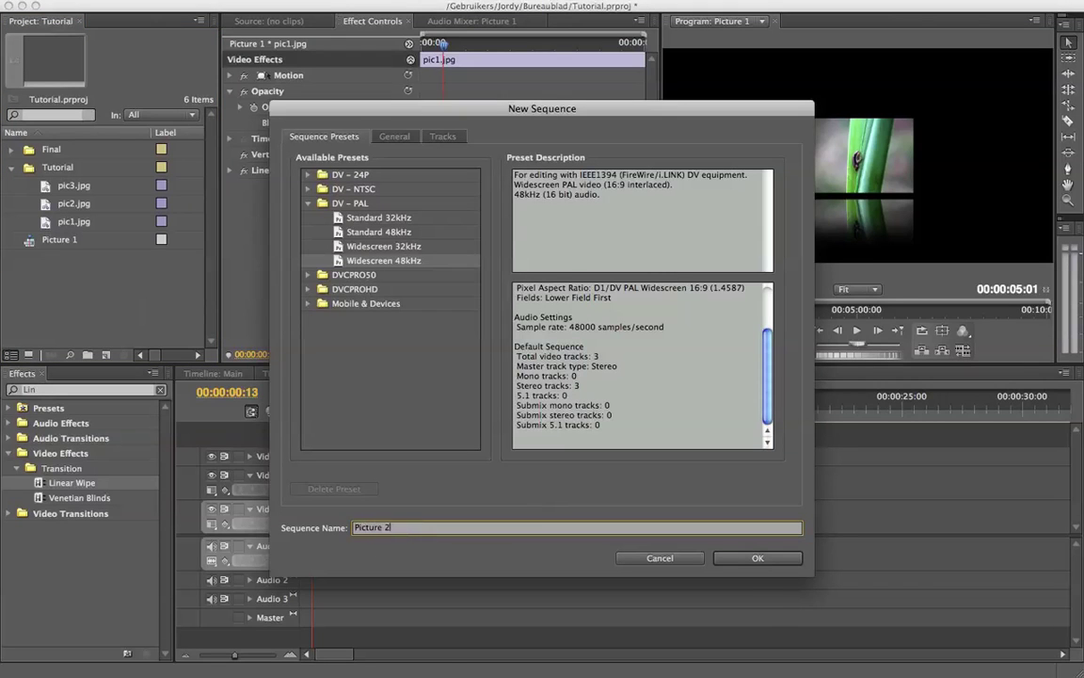
key(Return)
click(64, 275)
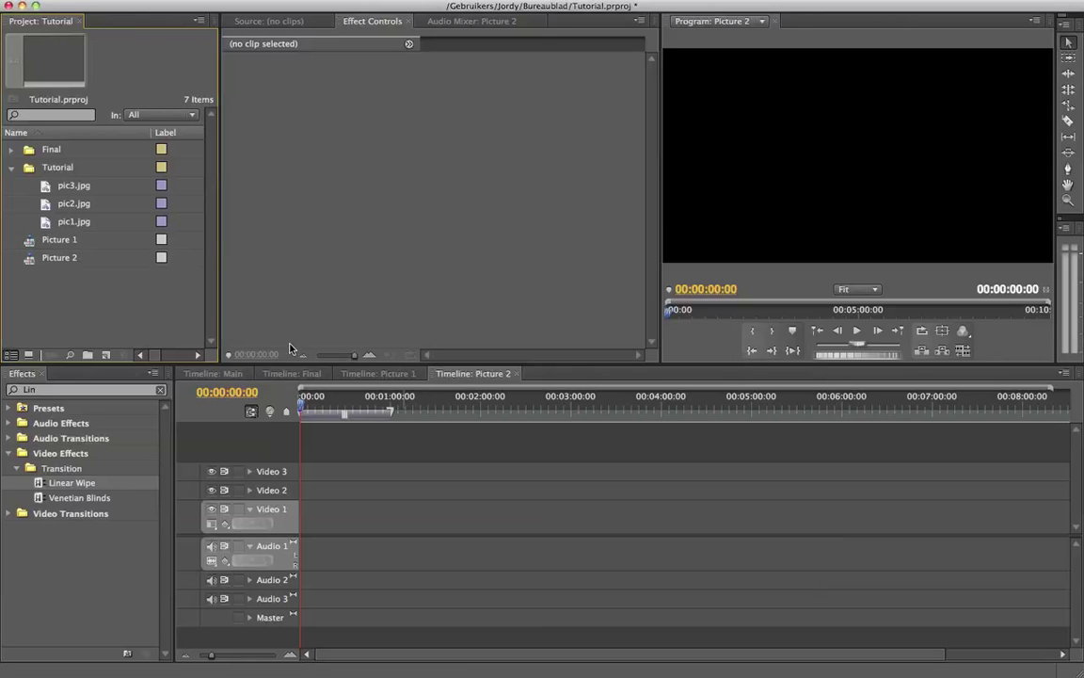
Step: Place pic2.jpg at the start of Video 1 in the Picture 2 sequence
click(367, 375)
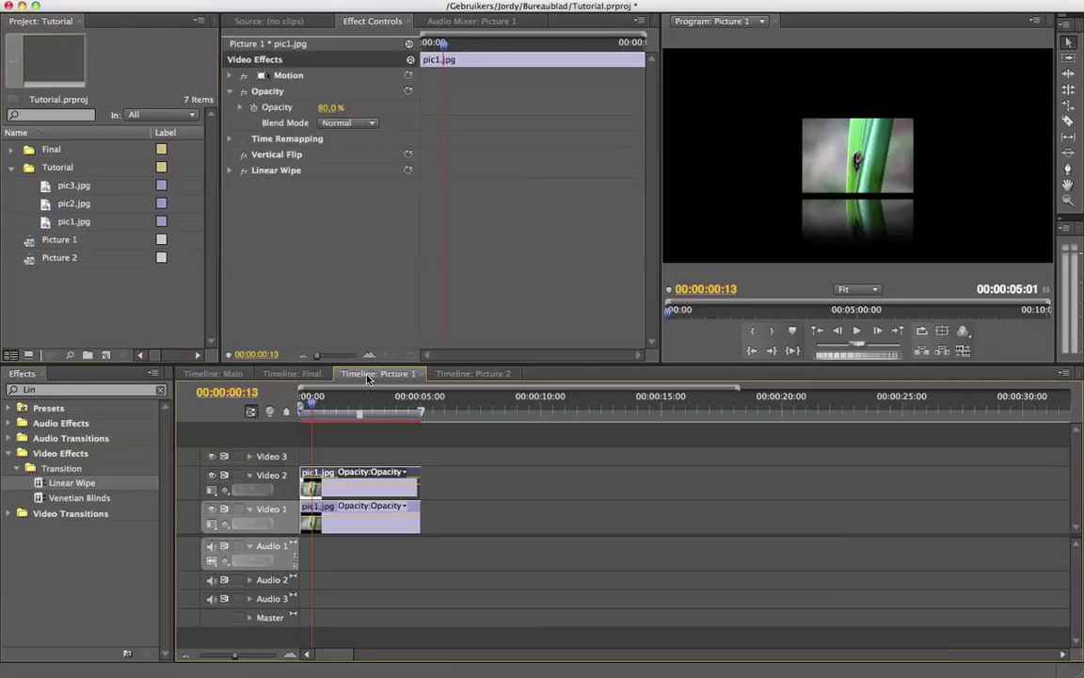
click(474, 374)
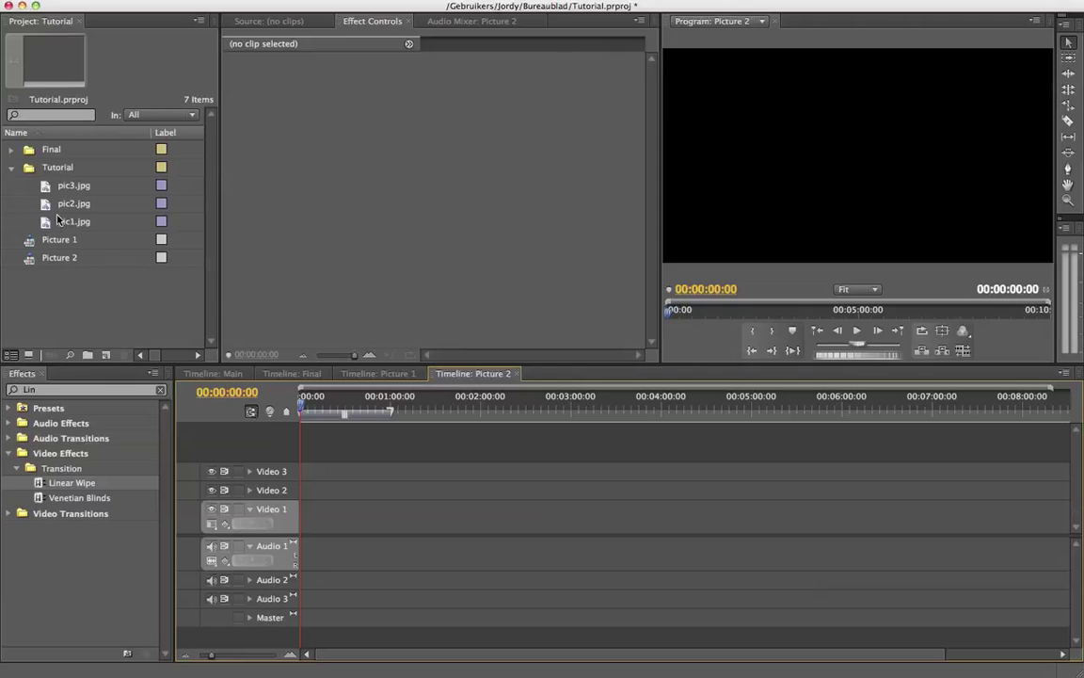
drag(74, 203, 306, 525)
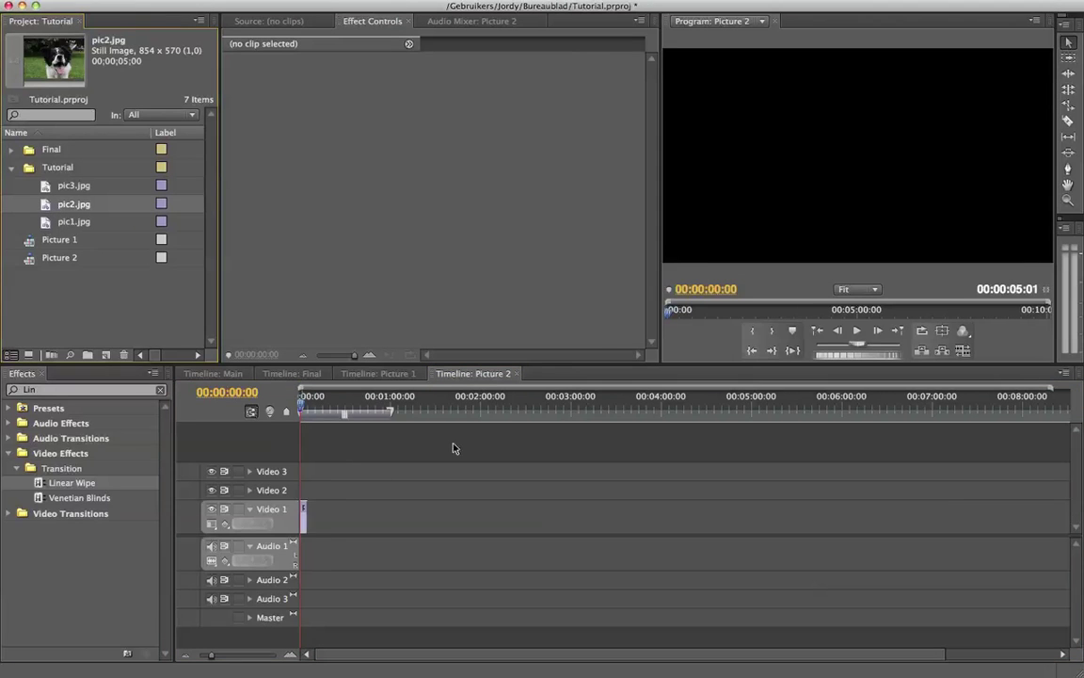
click(290, 653)
click(290, 653)
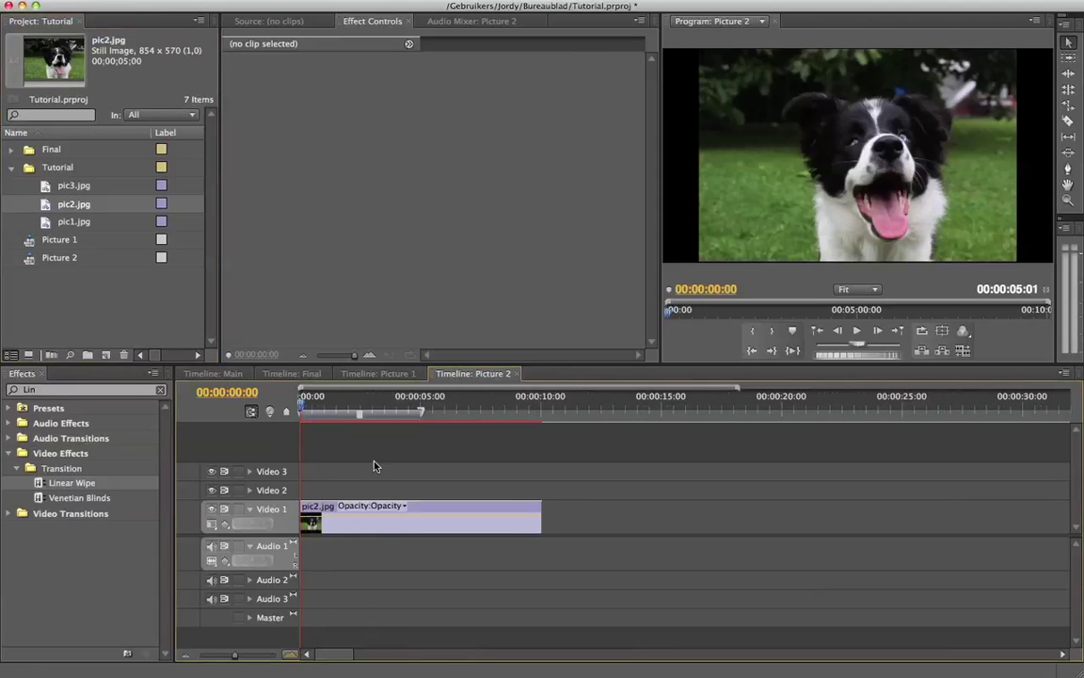
Step: Duplicate the pic2.jpg clip and place the copy on Video 2, directly above the original at the sequence start
right_click(359, 520)
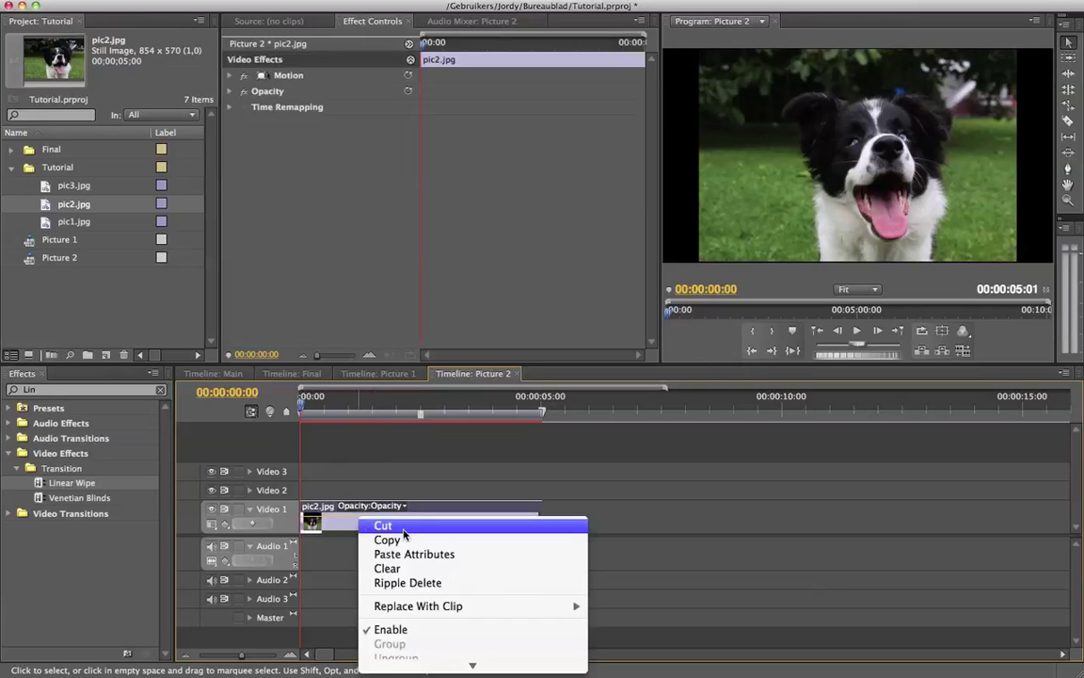
click(467, 542)
click(554, 501)
drag(547, 402, 556, 403)
key(super+v)
click(610, 505)
drag(610, 504, 354, 490)
Step: Copy all effects of the flipped pic1.jpg clip in Picture 1 onto the pic2.jpg clip on Video 2 of Picture 2
click(377, 373)
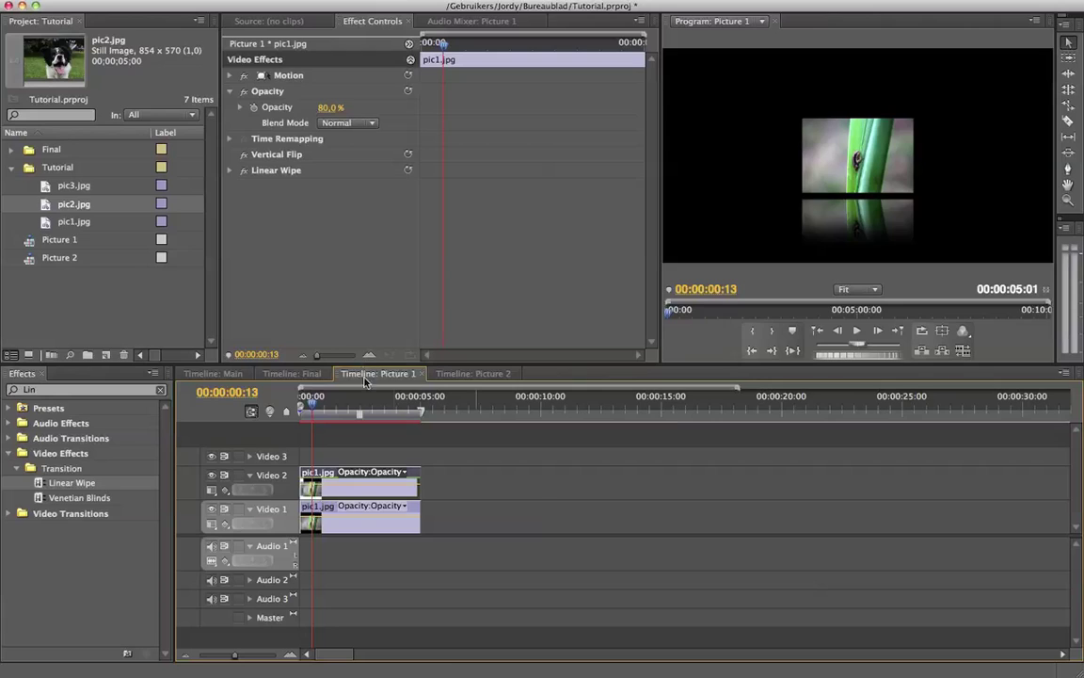
click(296, 236)
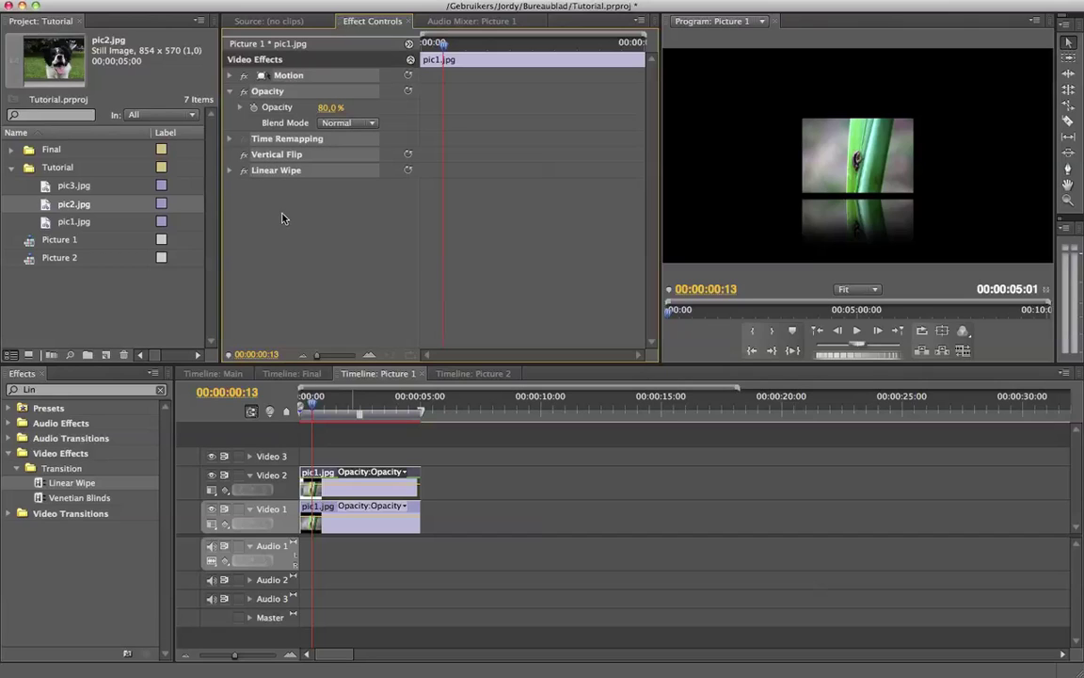
click(473, 374)
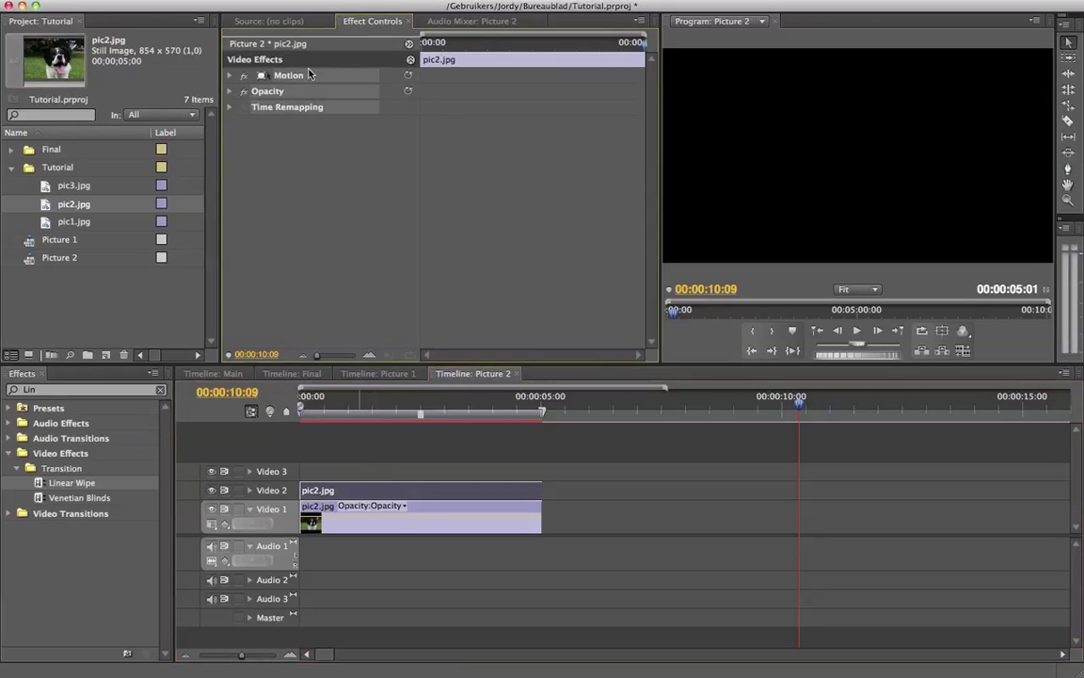
key(super+v)
click(409, 400)
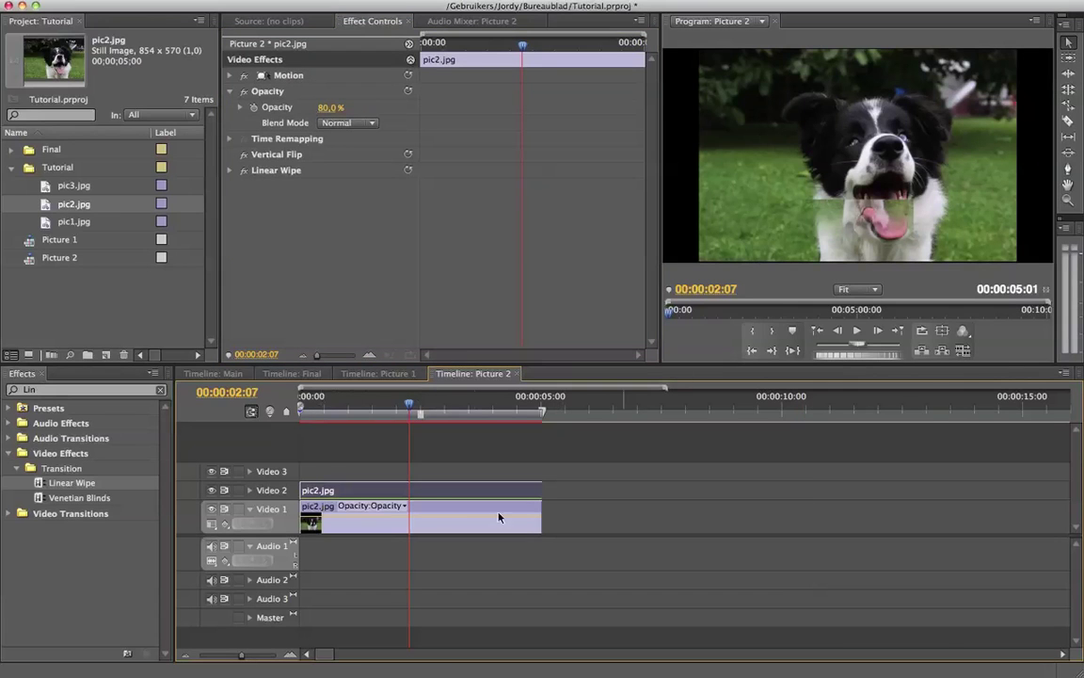
Step: Copy the Motion, Opacity and Time Remapping settings of Picture 1's Video 1 clip onto the pic2.jpg clip on Video 1 of Picture 2
click(378, 374)
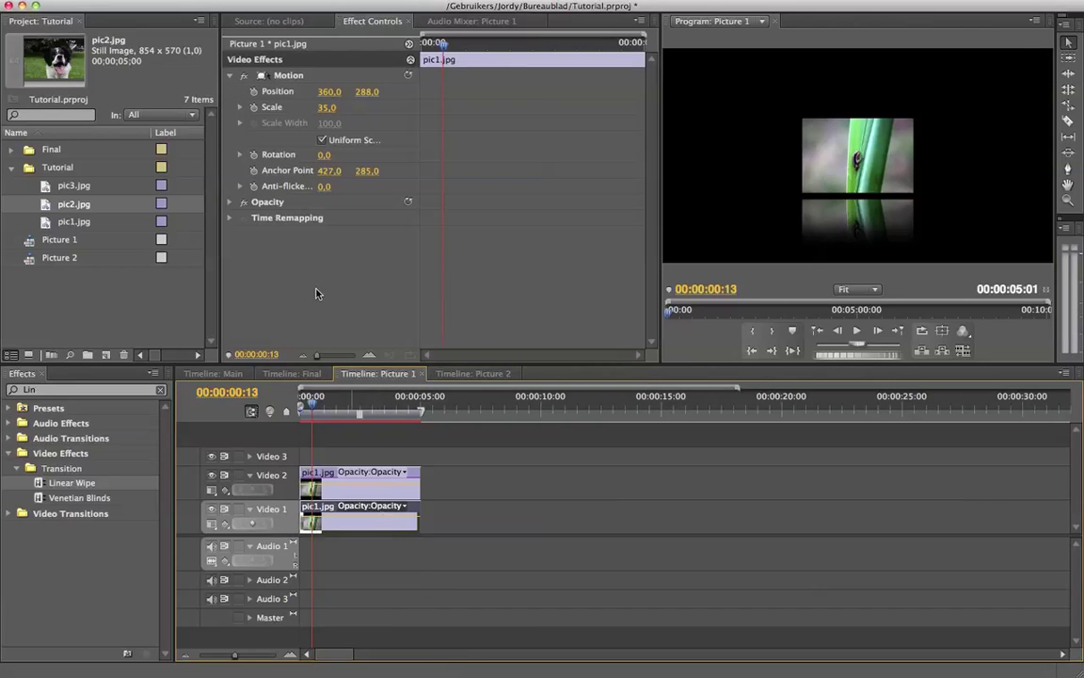
click(367, 288)
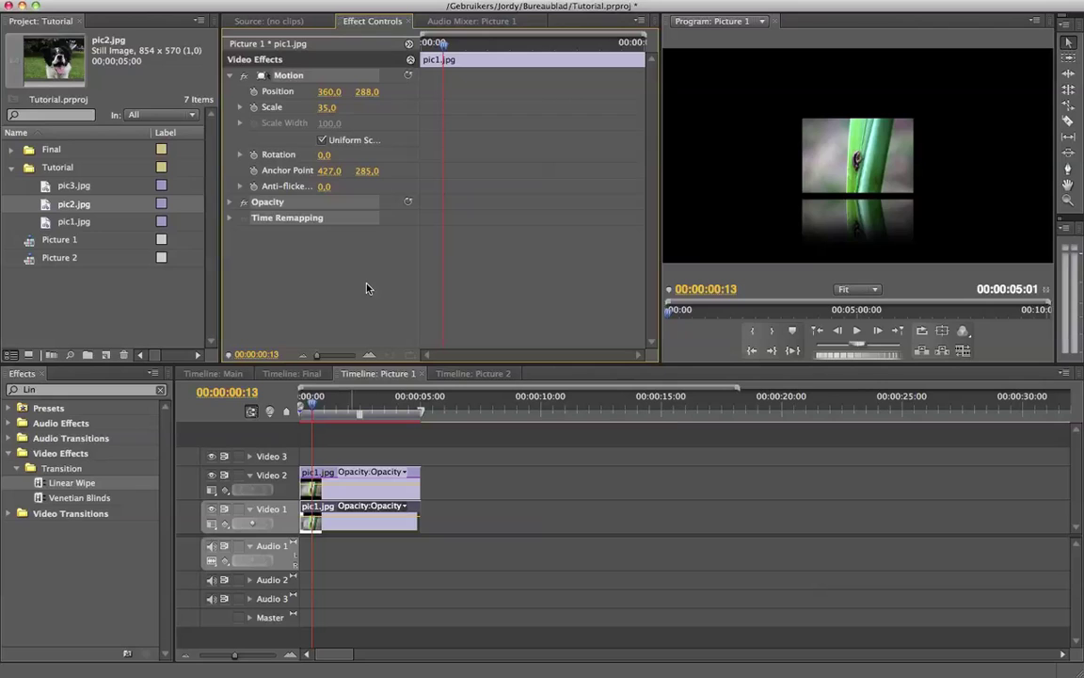
click(473, 373)
click(339, 523)
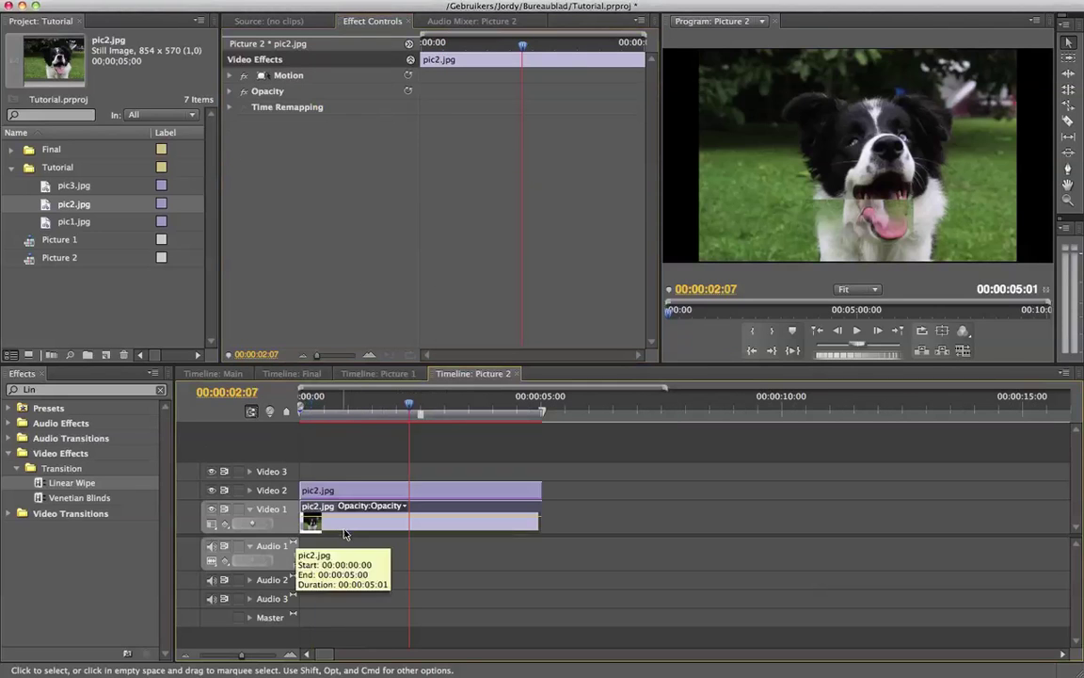
click(285, 184)
key(super+a)
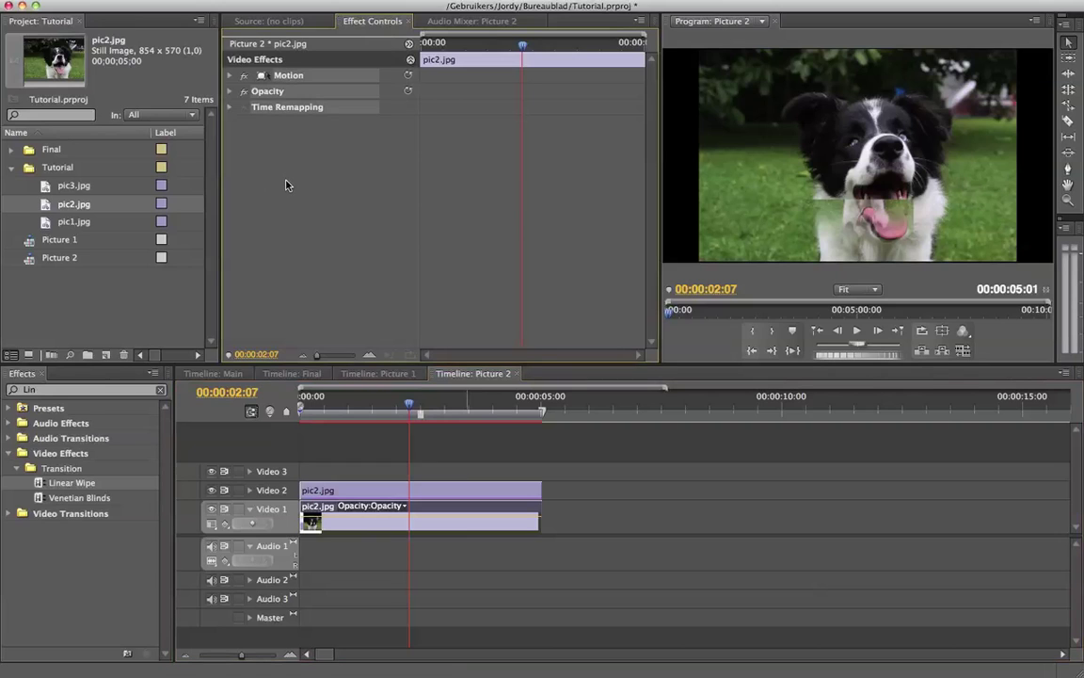
key(super+v)
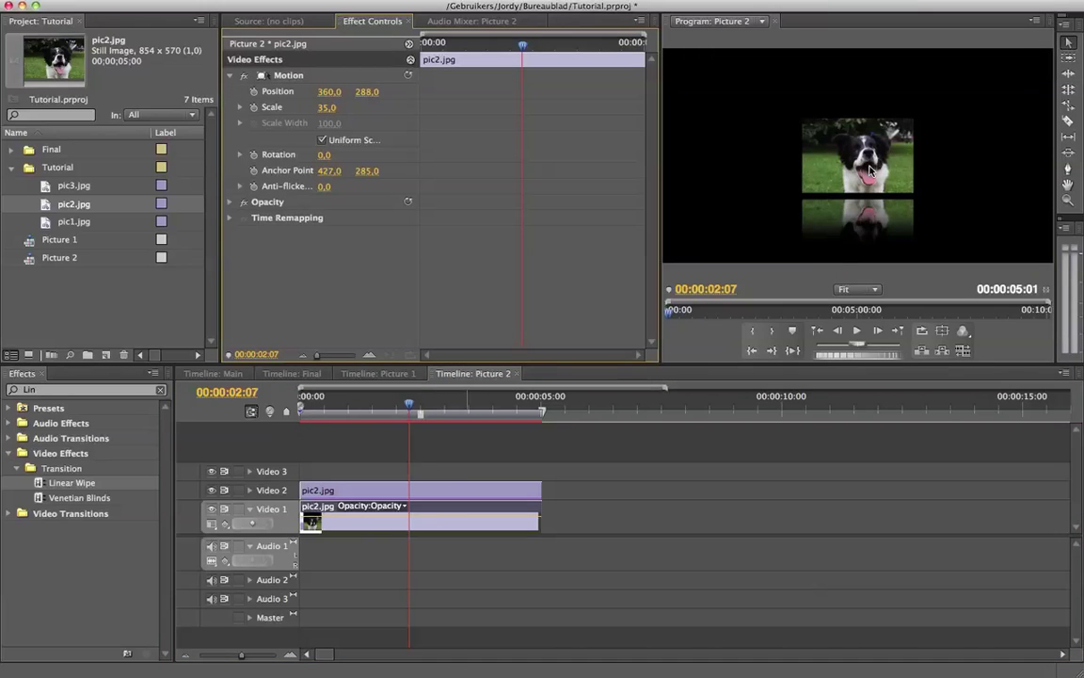
click(399, 376)
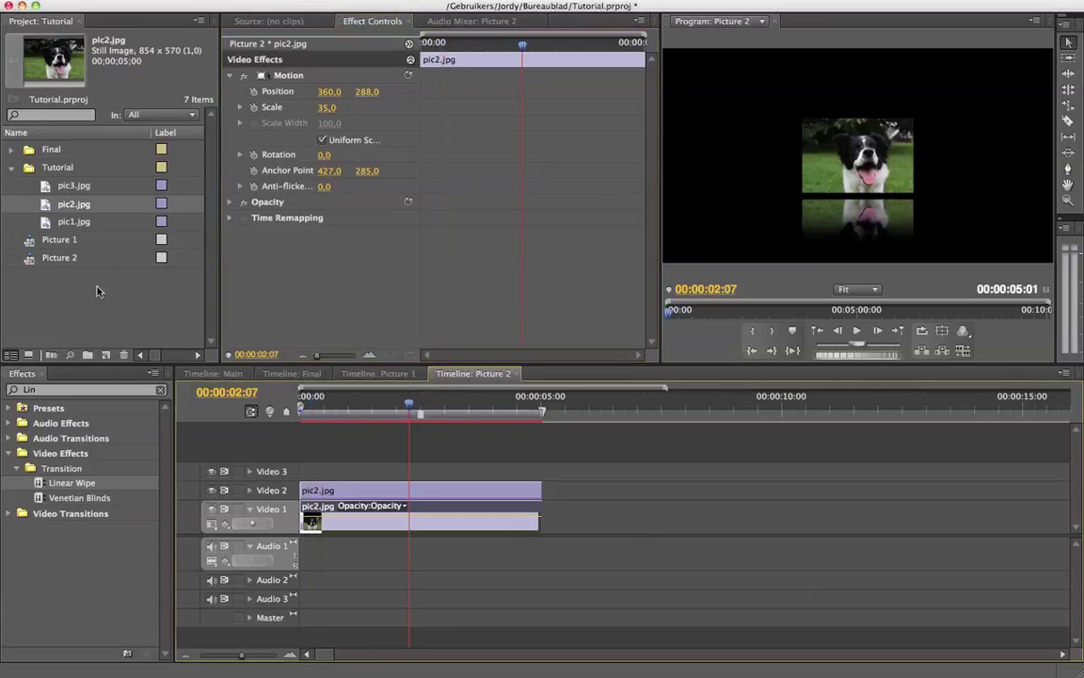
Step: Create another sequence named Picture 3 for the third image
right_click(31, 276)
mouse_move(120, 324)
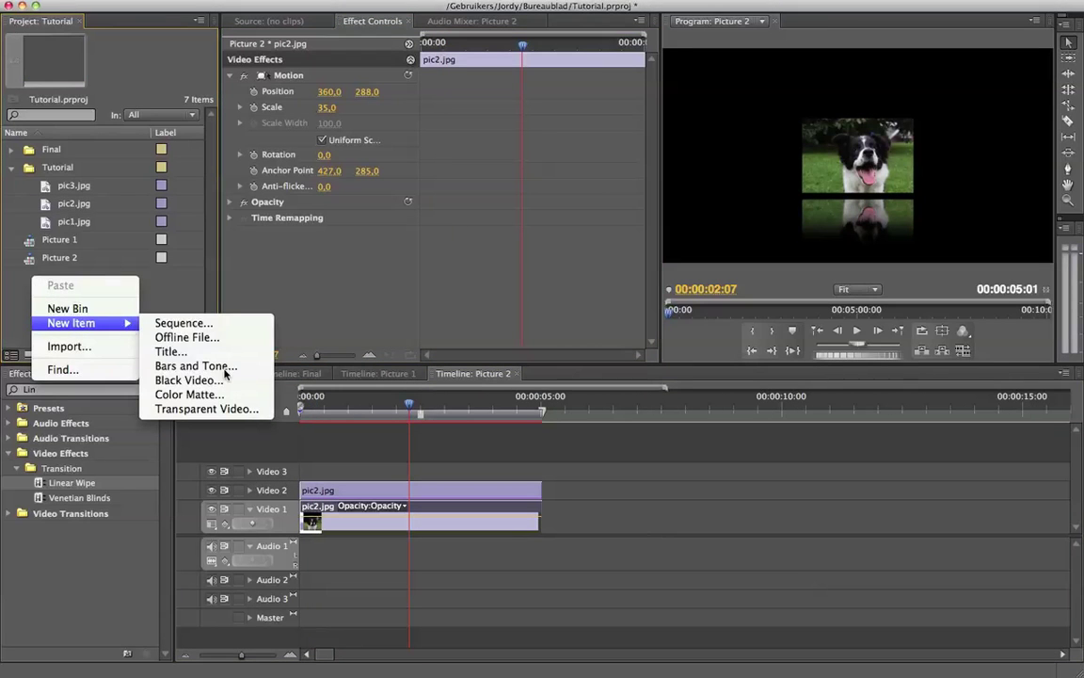
click(221, 322)
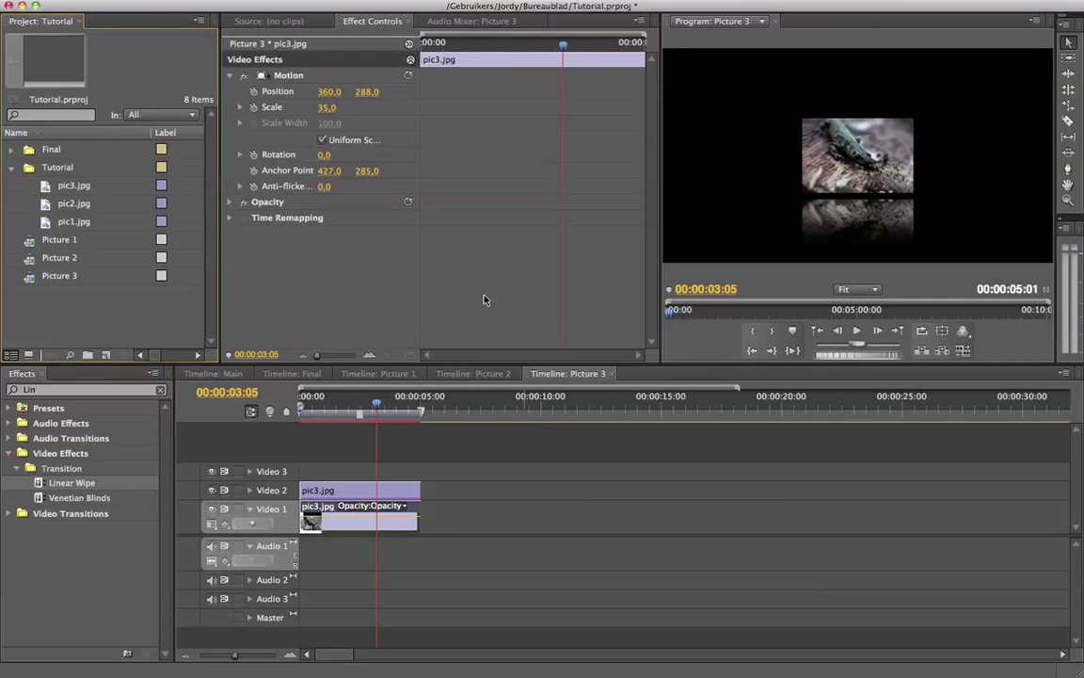
Step: Create a new sequence named Setup
right_click(62, 314)
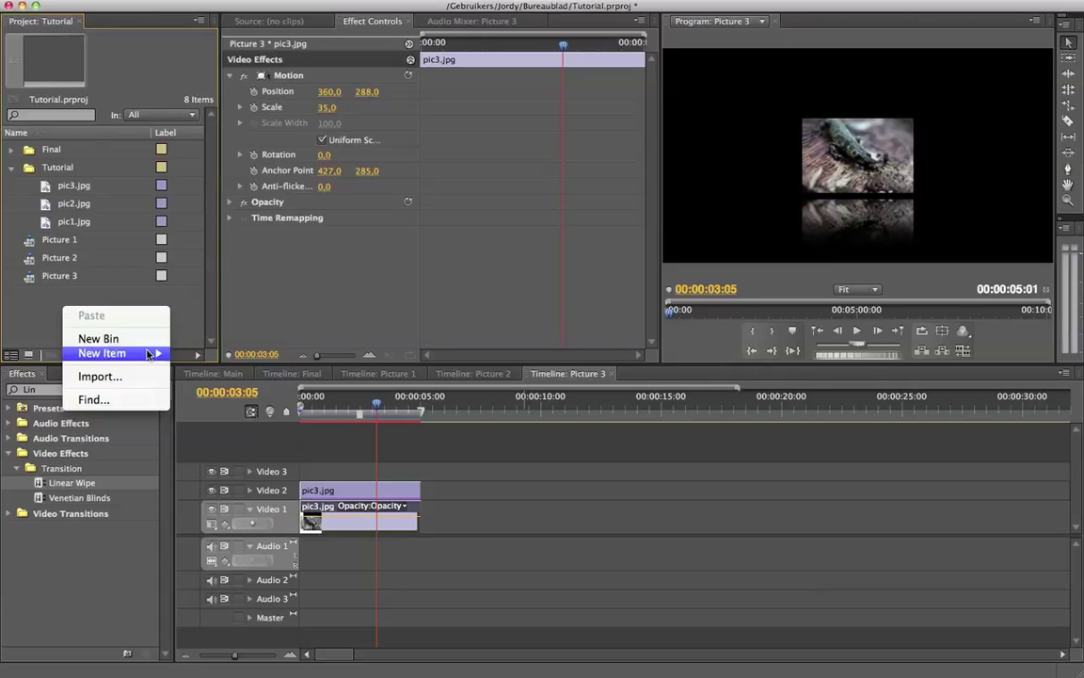
mouse_move(150, 353)
click(276, 356)
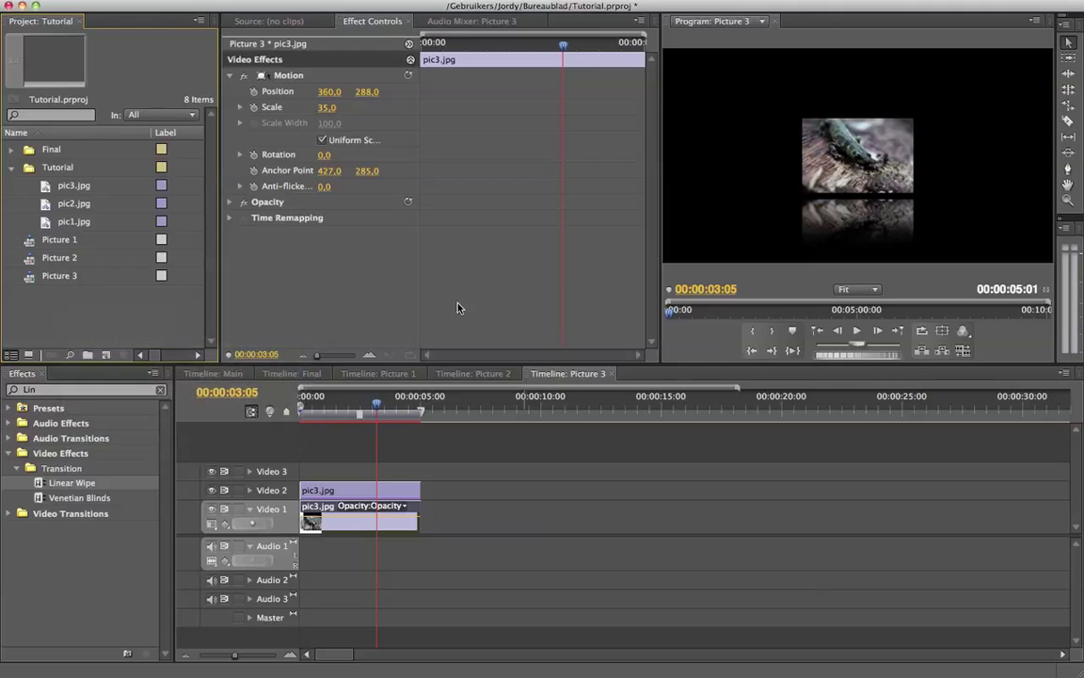
text(Setup)
key(Return)
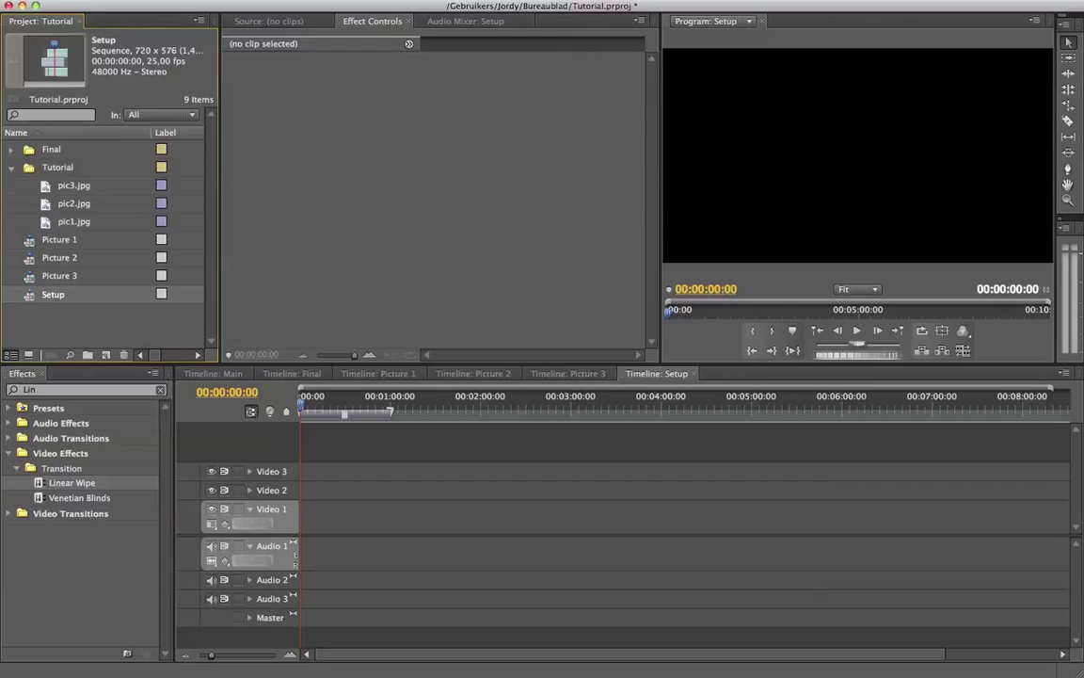
Step: Add the Picture 1, Picture 2 and Picture 3 sequences one after another at the start of Video 1 in the Setup sequence
click(27, 241)
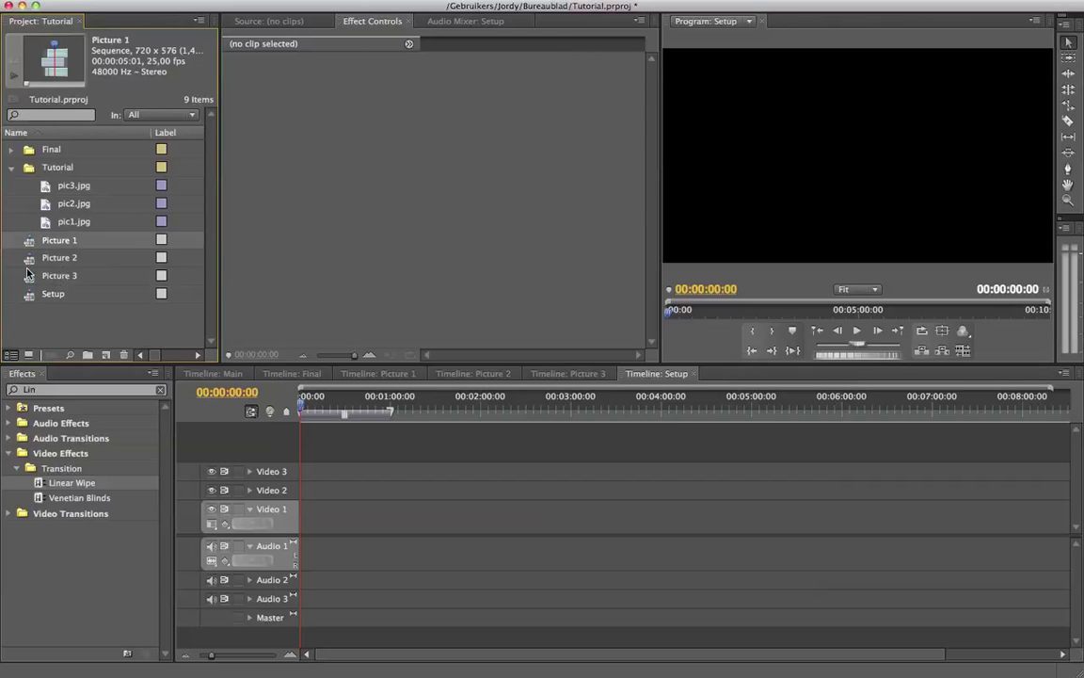
key(shift+Down)
key(shift+Down)
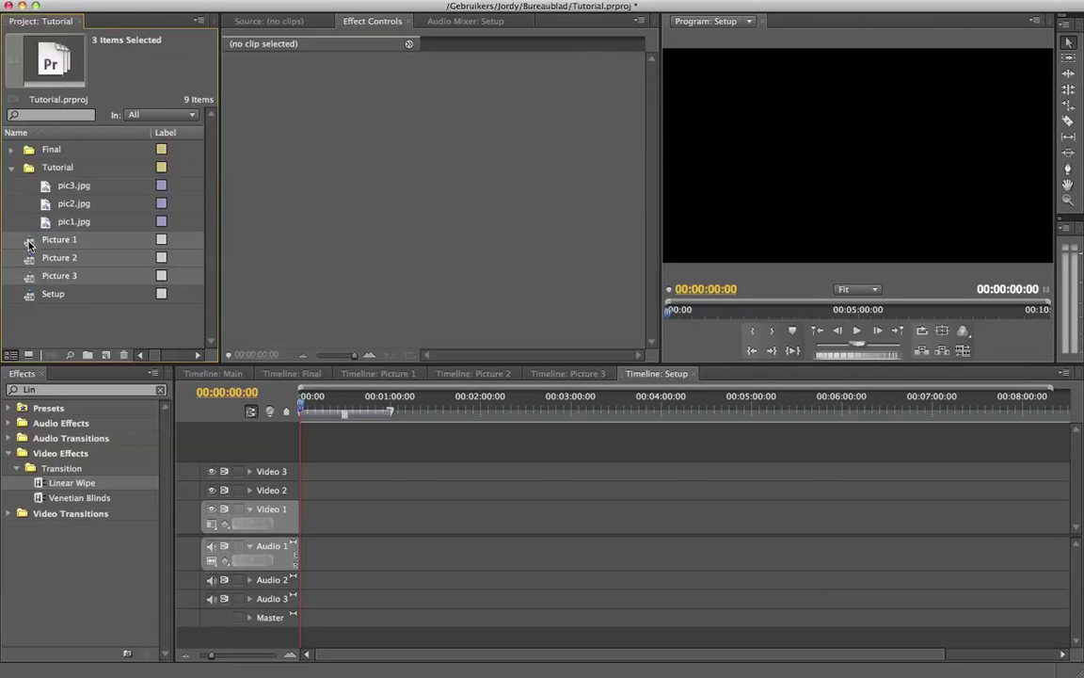
drag(106, 242, 316, 518)
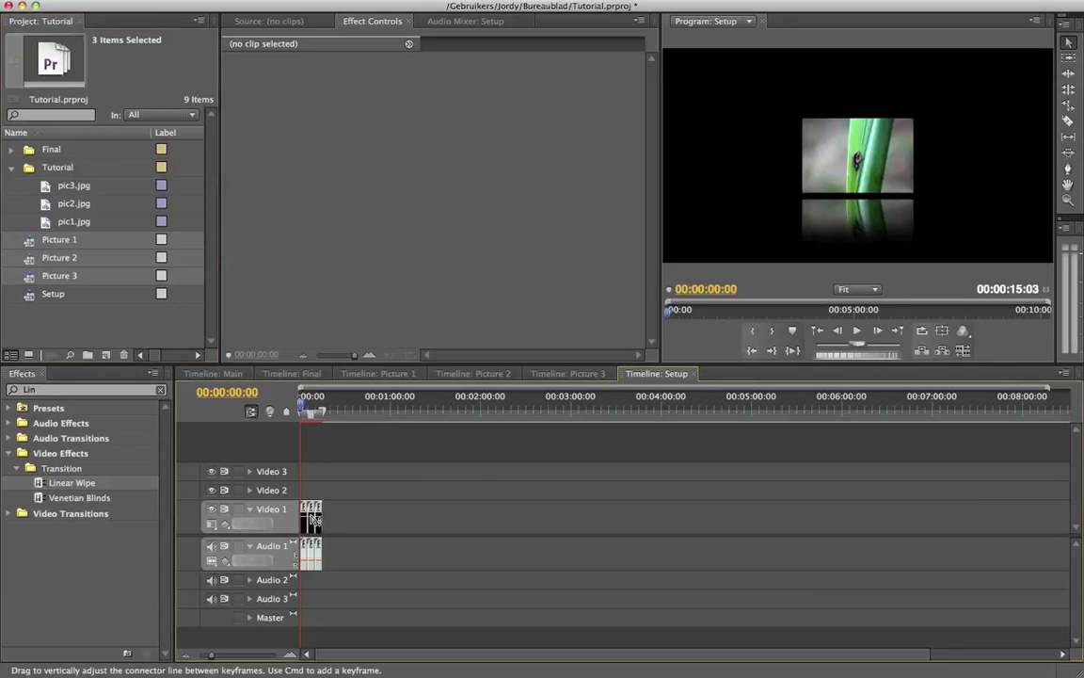
click(297, 655)
click(296, 654)
click(297, 654)
click(296, 654)
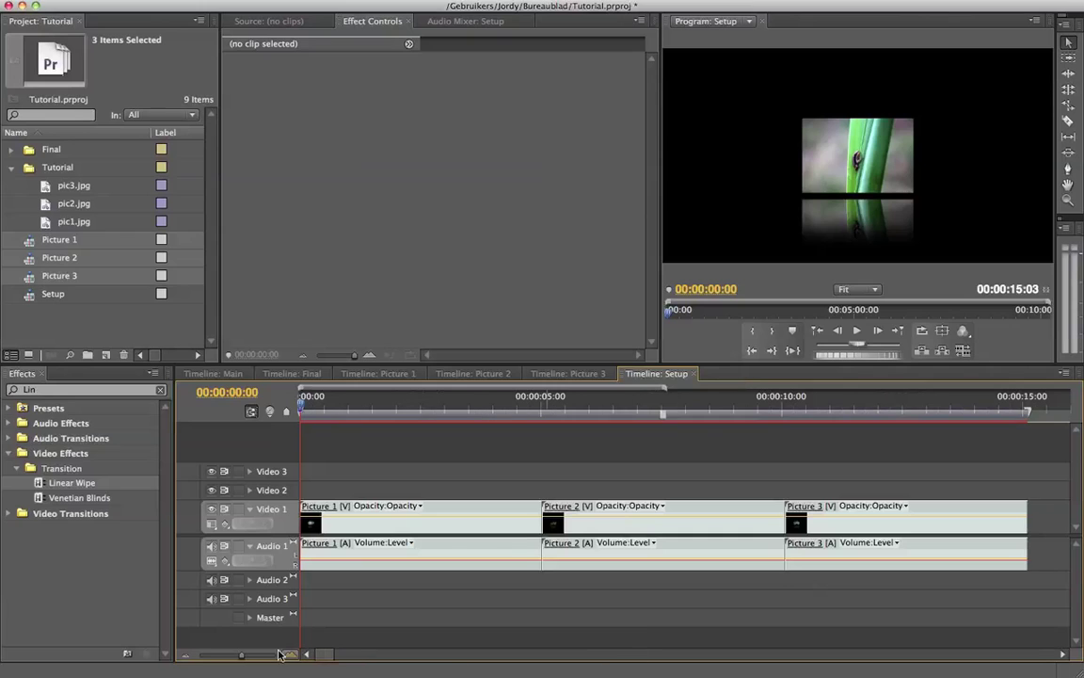
Step: Stack the nested clips at the start of Setup, with Picture 2 on Video 2 and Picture 3 on Video 3
click(185, 655)
drag(428, 513, 341, 488)
drag(609, 530, 356, 468)
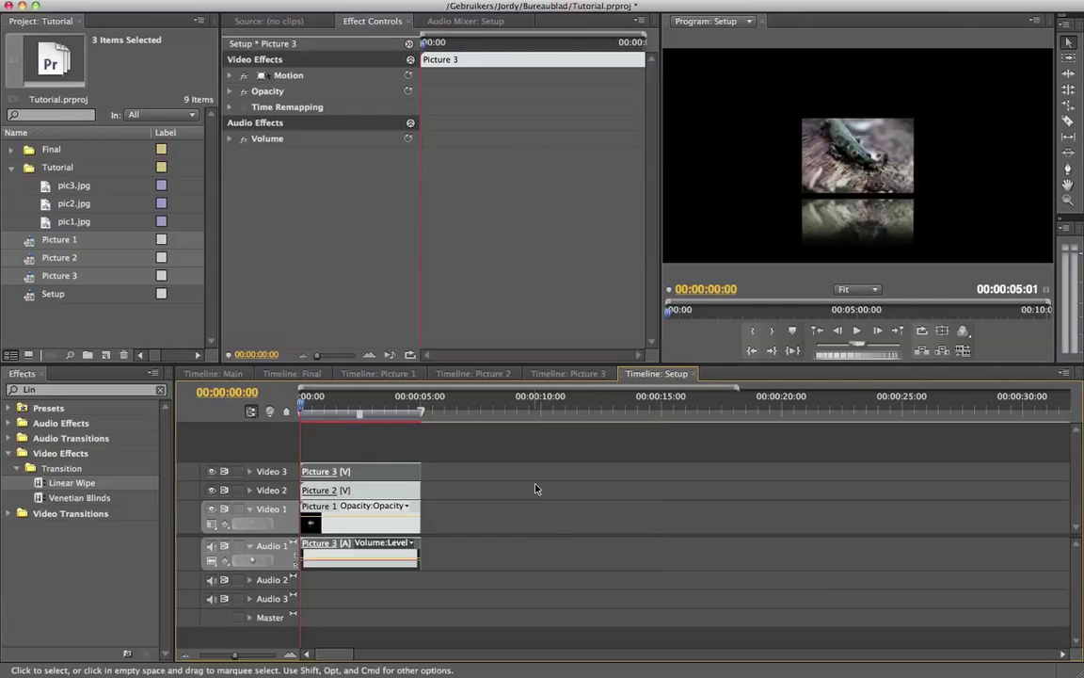
Step: Shift all three stacked picture clips up one video track so that Video 1 is empty
click(463, 536)
drag(461, 521, 367, 452)
click(409, 525)
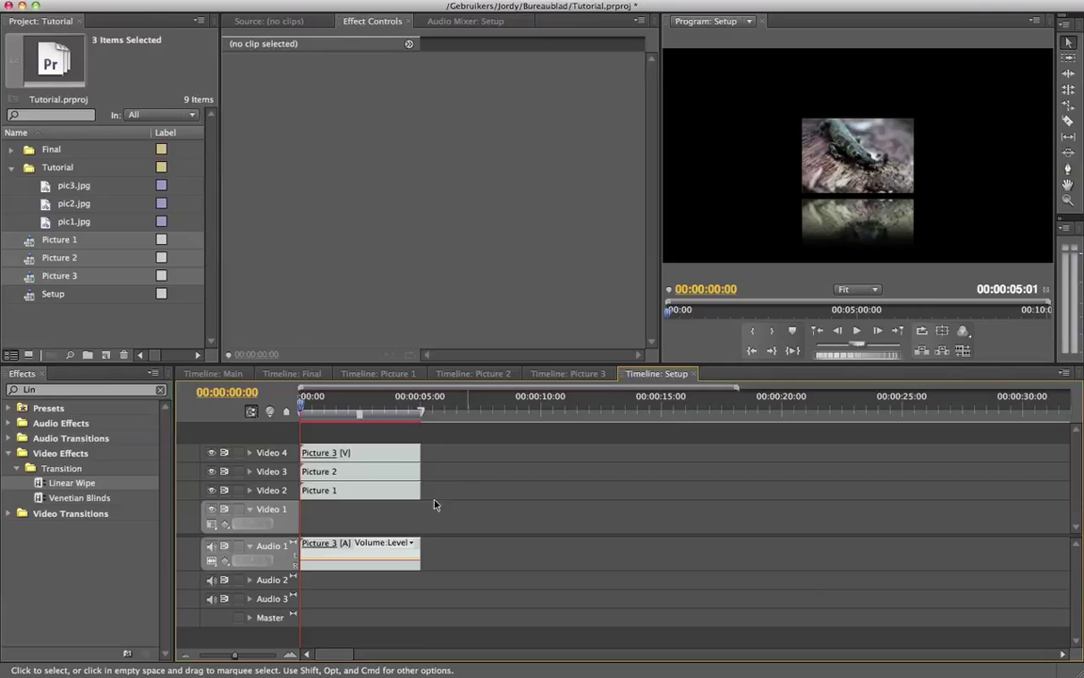
Step: Create a white 720 x 576 color matte named BG and place it at the start of Video 1 beneath the pictures
click(66, 315)
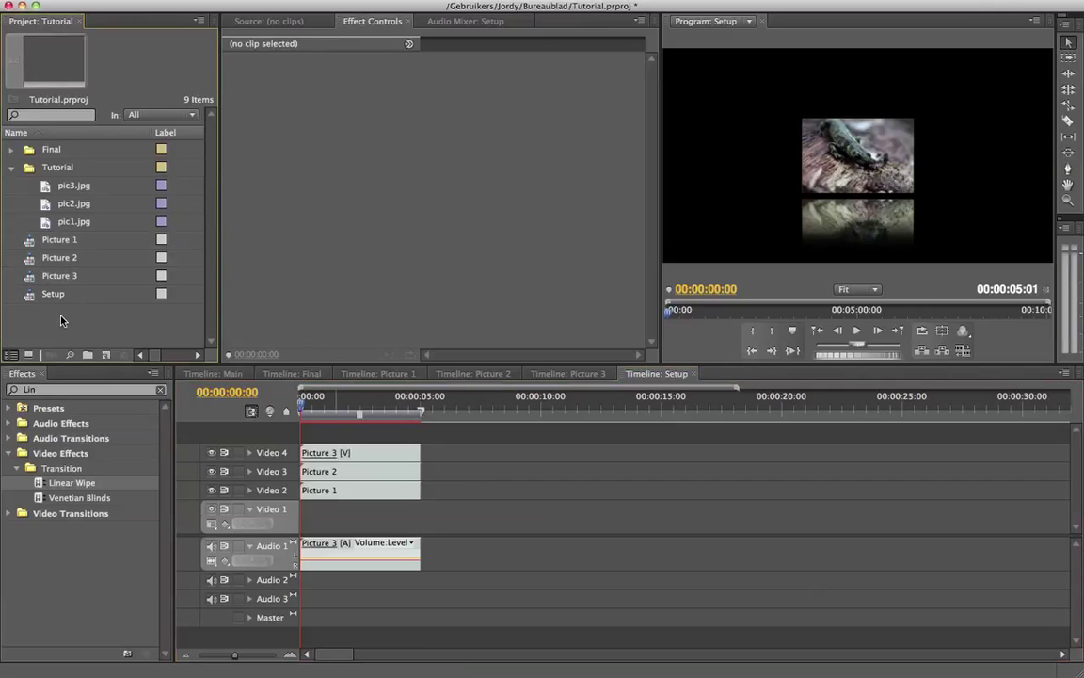
right_click(61, 321)
mouse_move(126, 367)
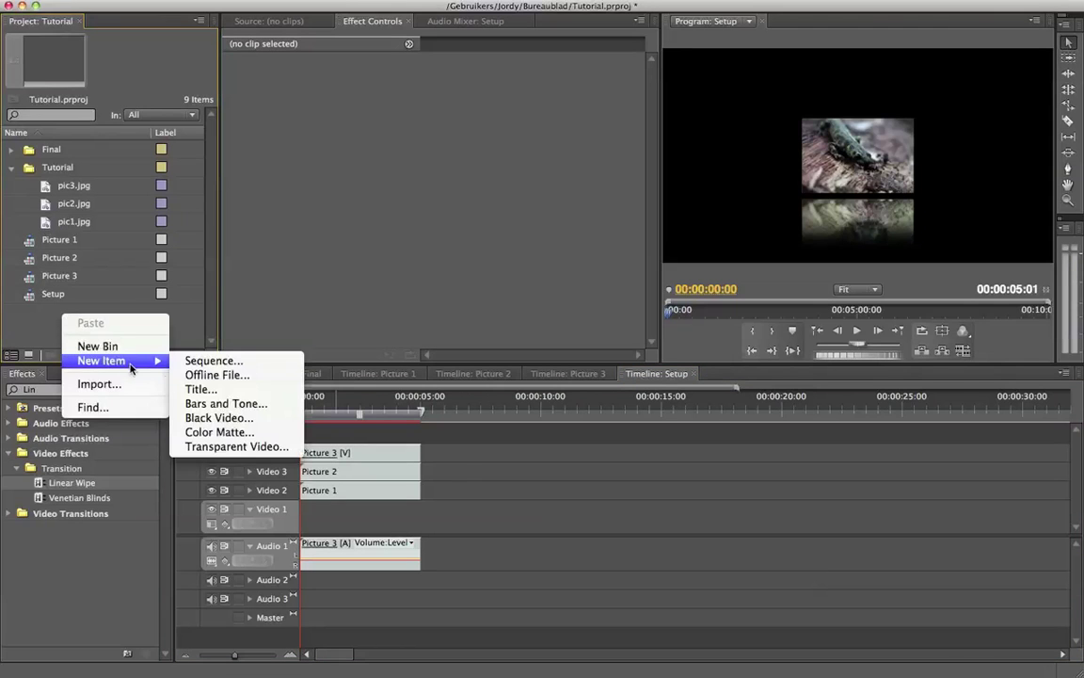
click(219, 432)
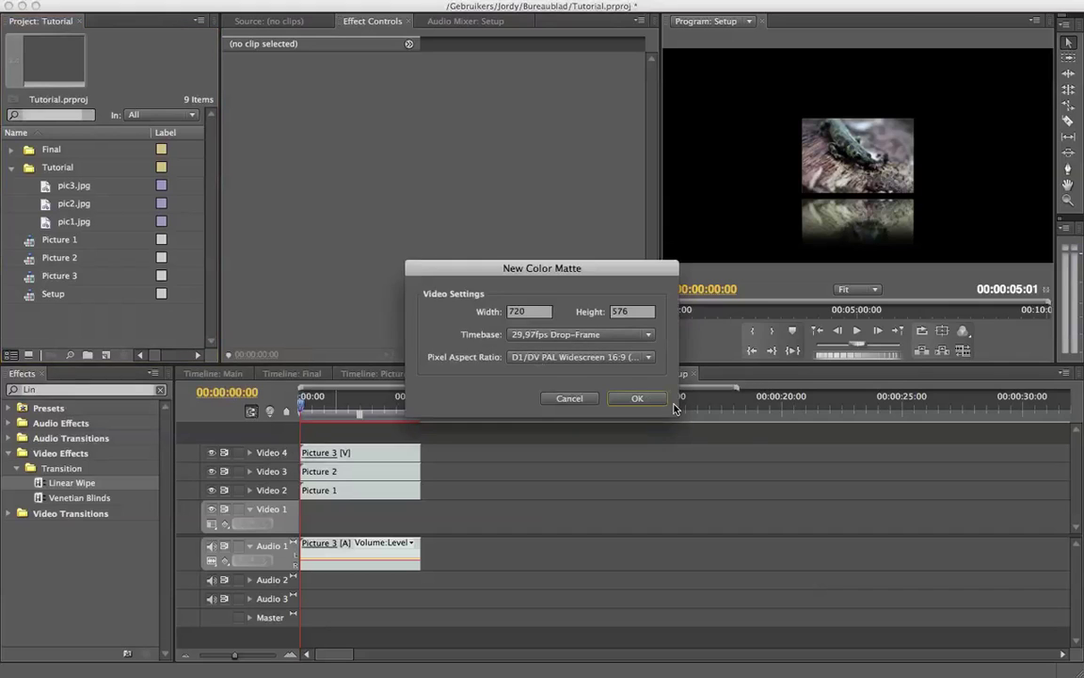
click(649, 399)
click(431, 394)
click(369, 449)
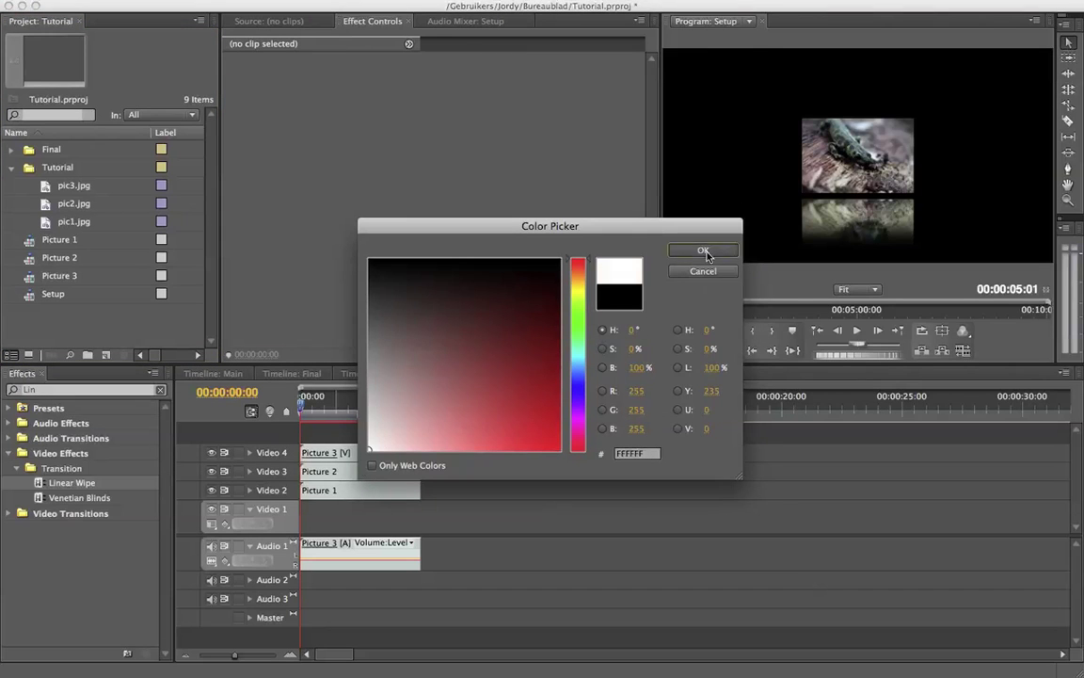
click(704, 253)
text(BG)
key(Return)
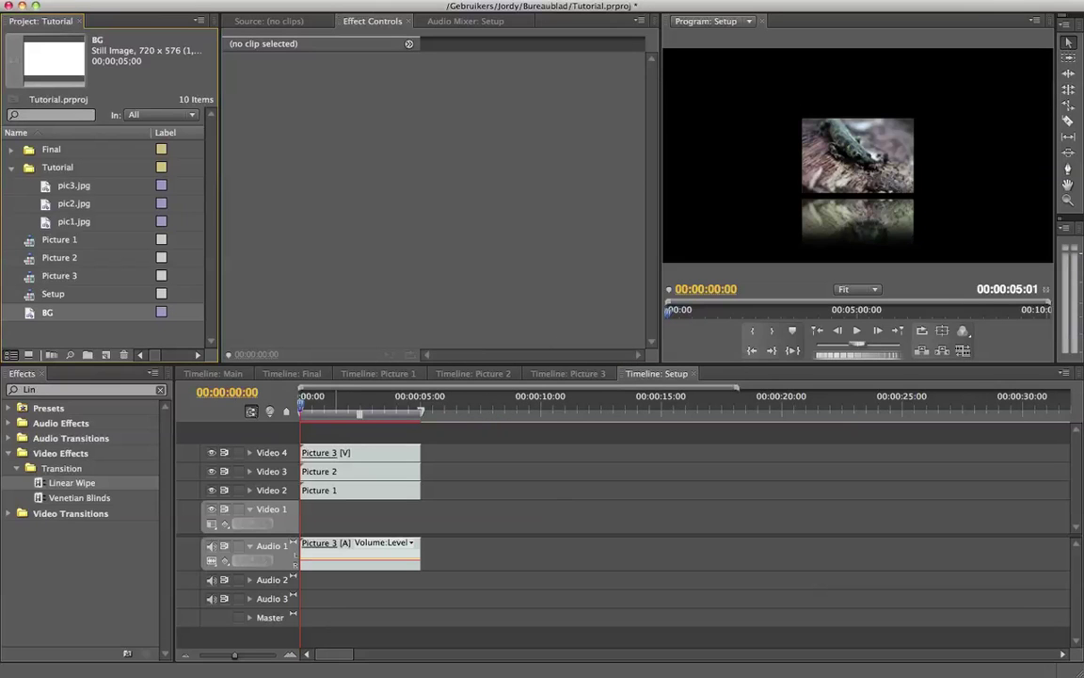
drag(391, 461, 377, 513)
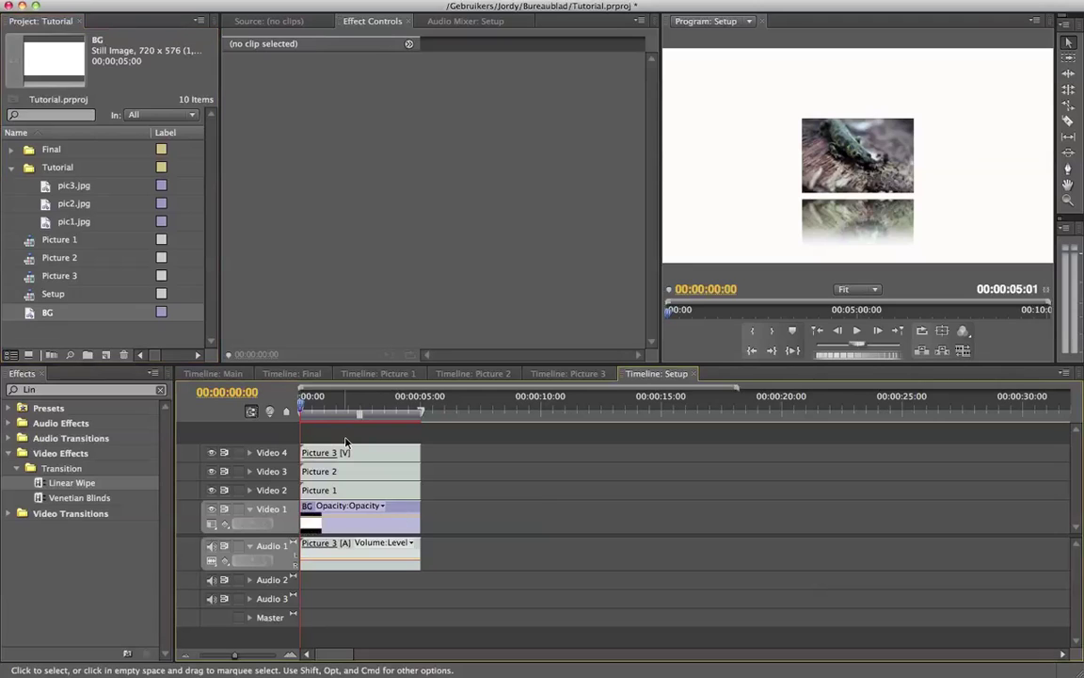
Step: Set the Motion scale of the Picture 3 clip on Video 4 to 130
click(321, 403)
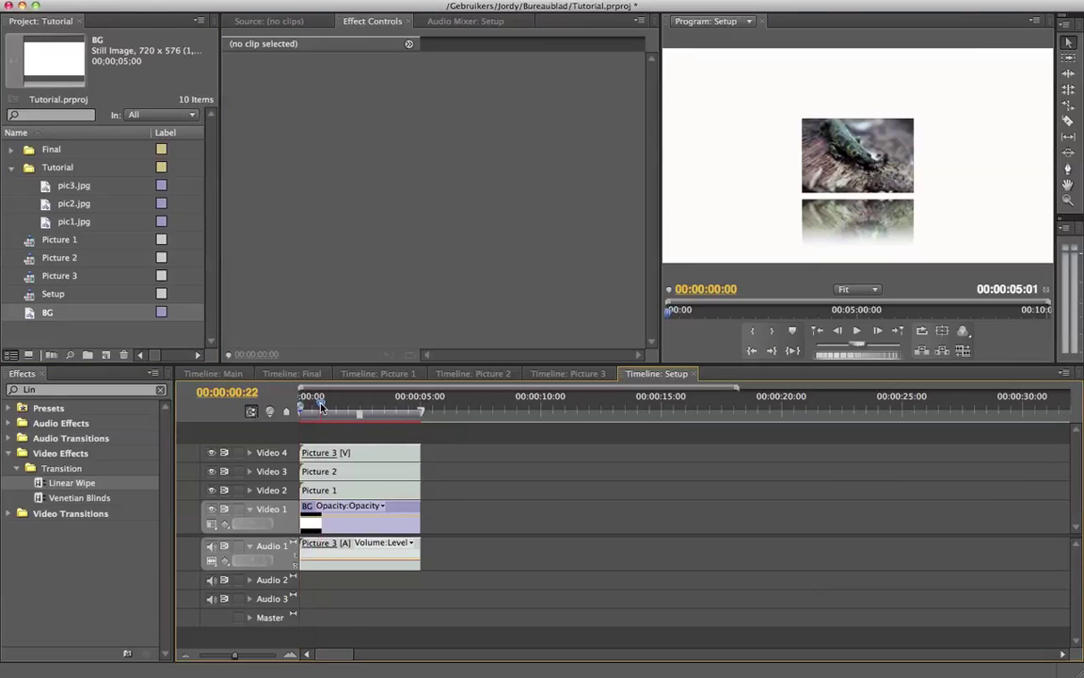
click(306, 409)
click(331, 455)
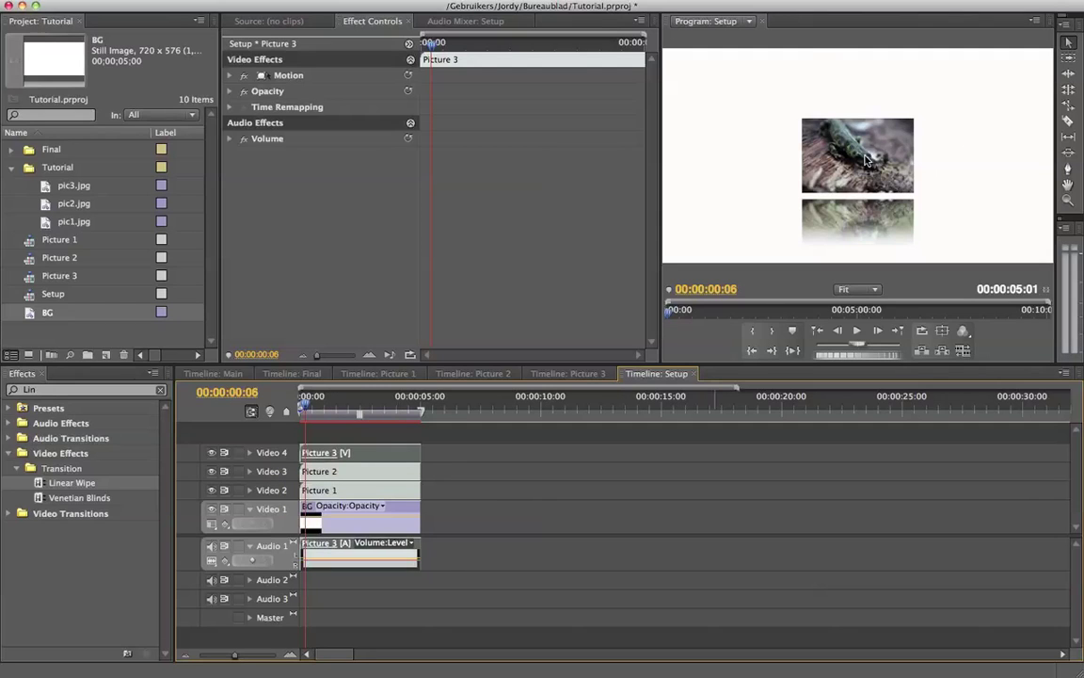
click(230, 76)
click(333, 107)
text(130)
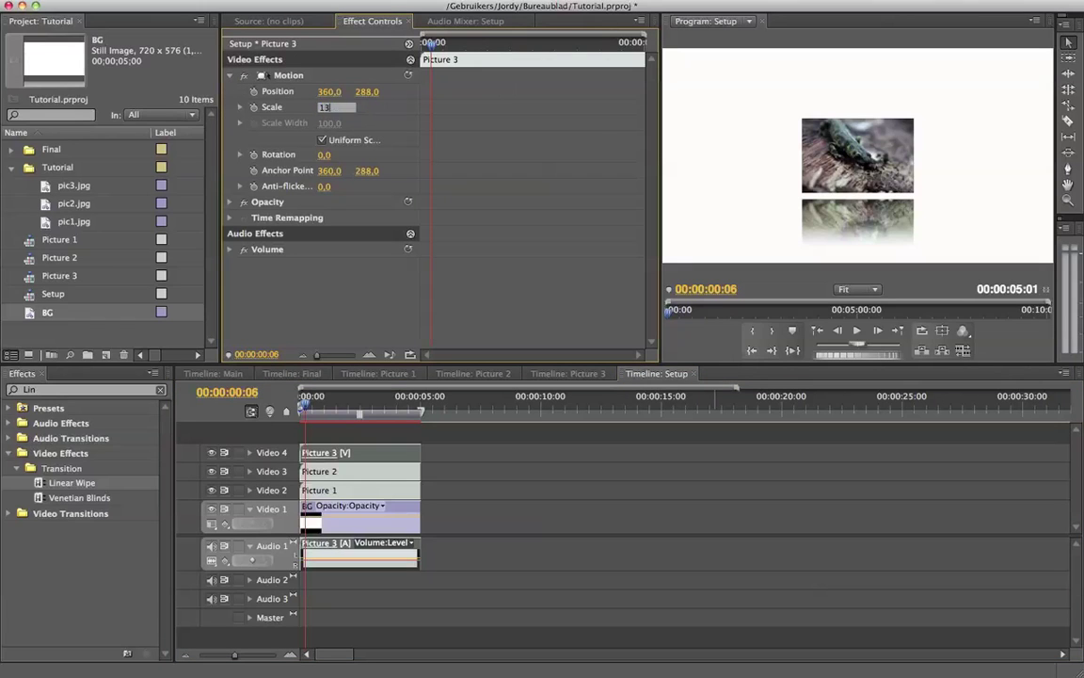
key(Return)
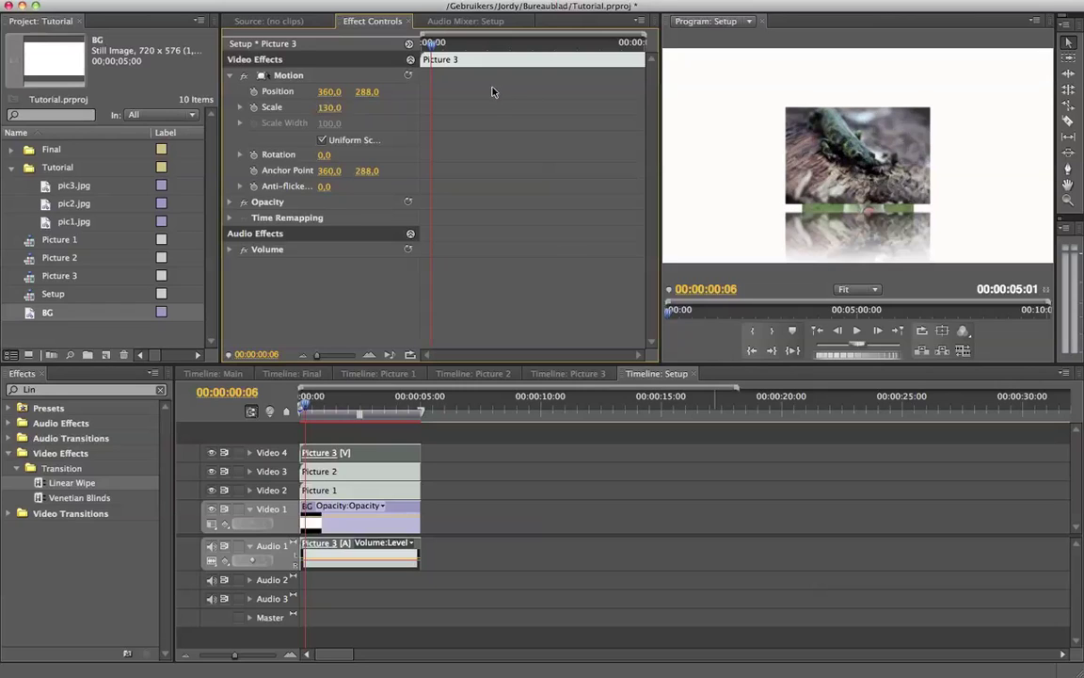
Step: Shift the Picture 2 clip to the right of Picture 3 by setting its horizontal position to 555
click(358, 472)
click(230, 76)
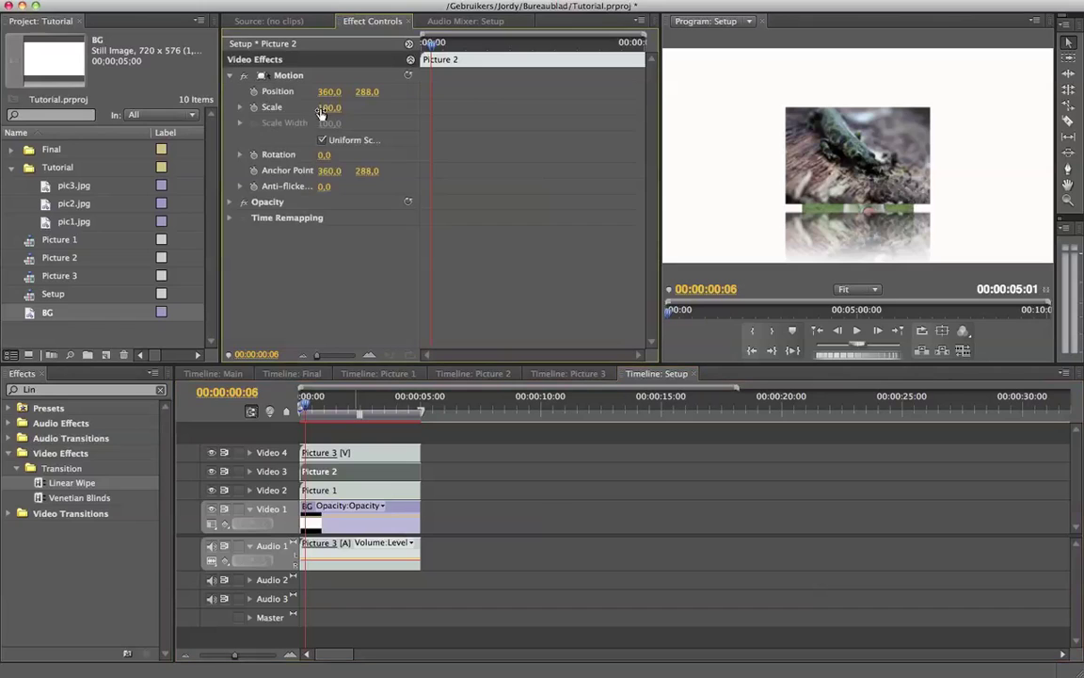
drag(324, 91, 508, 92)
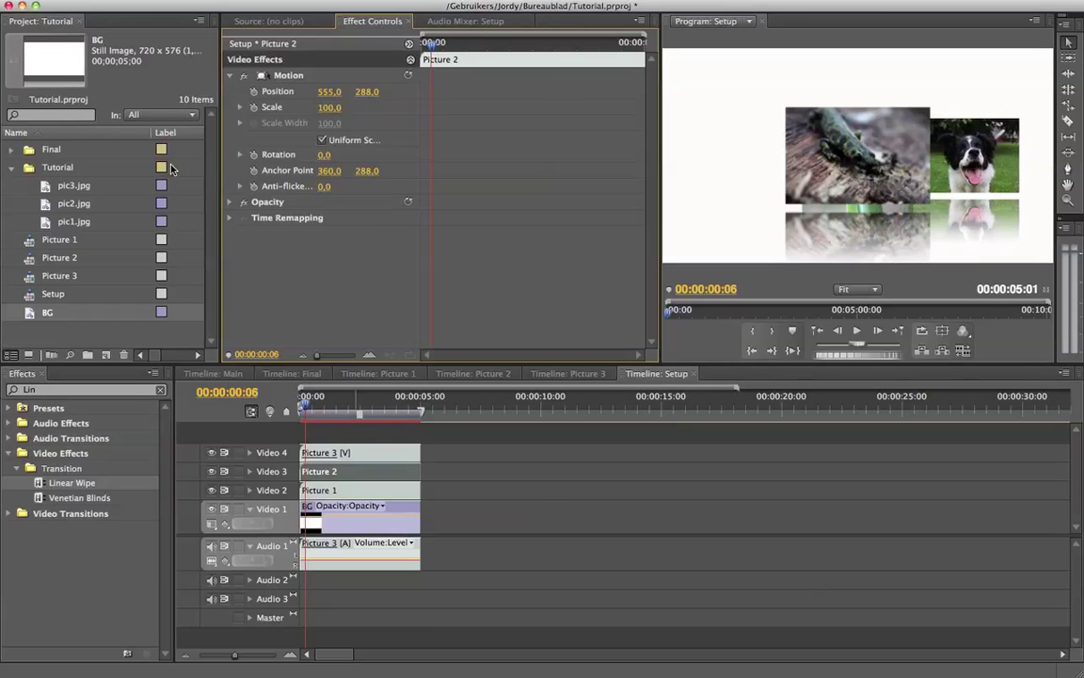
Step: Shift the Picture 1 clip sideways to 550 and refine its horizontal position to 571
click(381, 493)
click(229, 76)
click(331, 92)
text(550)
key(Return)
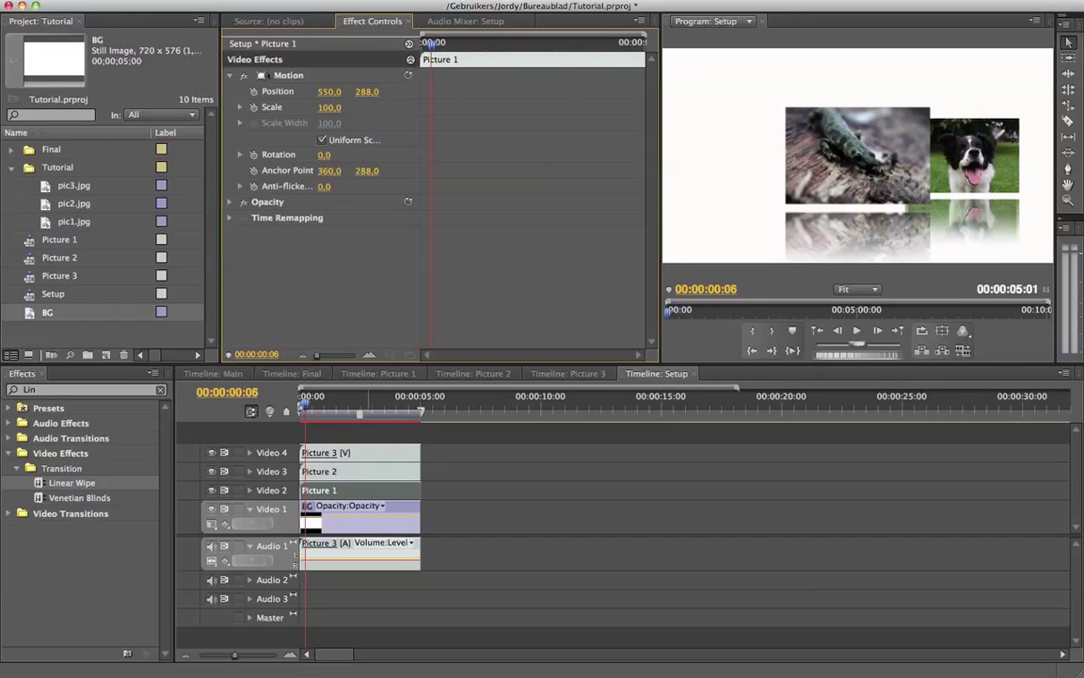
drag(324, 92, 331, 111)
drag(47, 389, 2, 387)
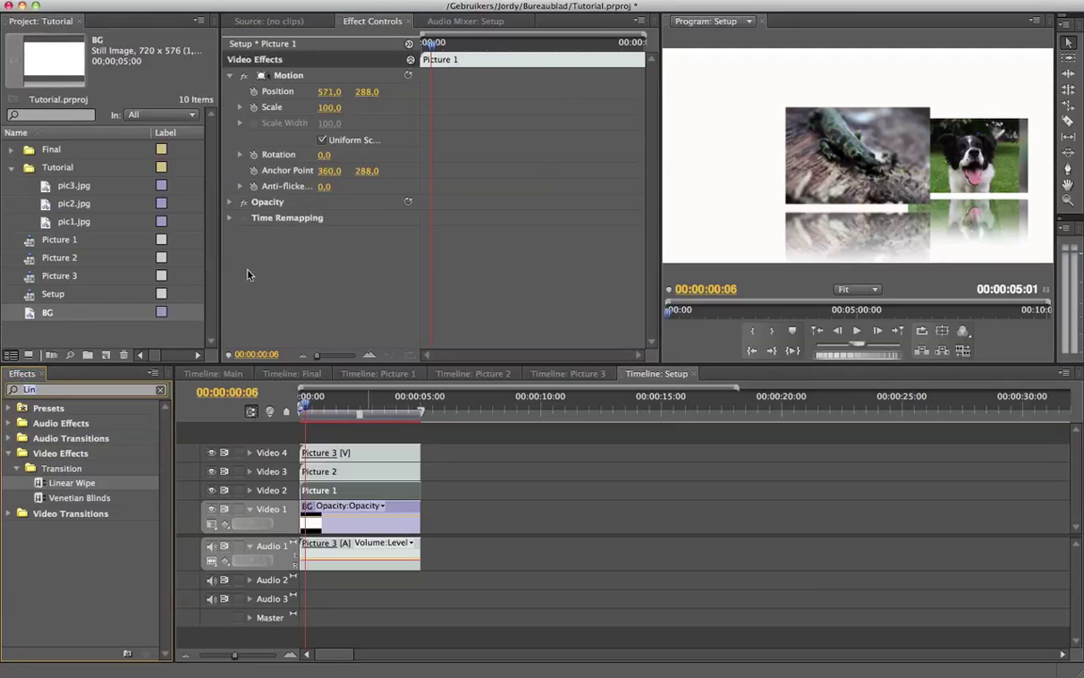
Step: Set the opacity of the Picture 2 clip to 50%
click(360, 475)
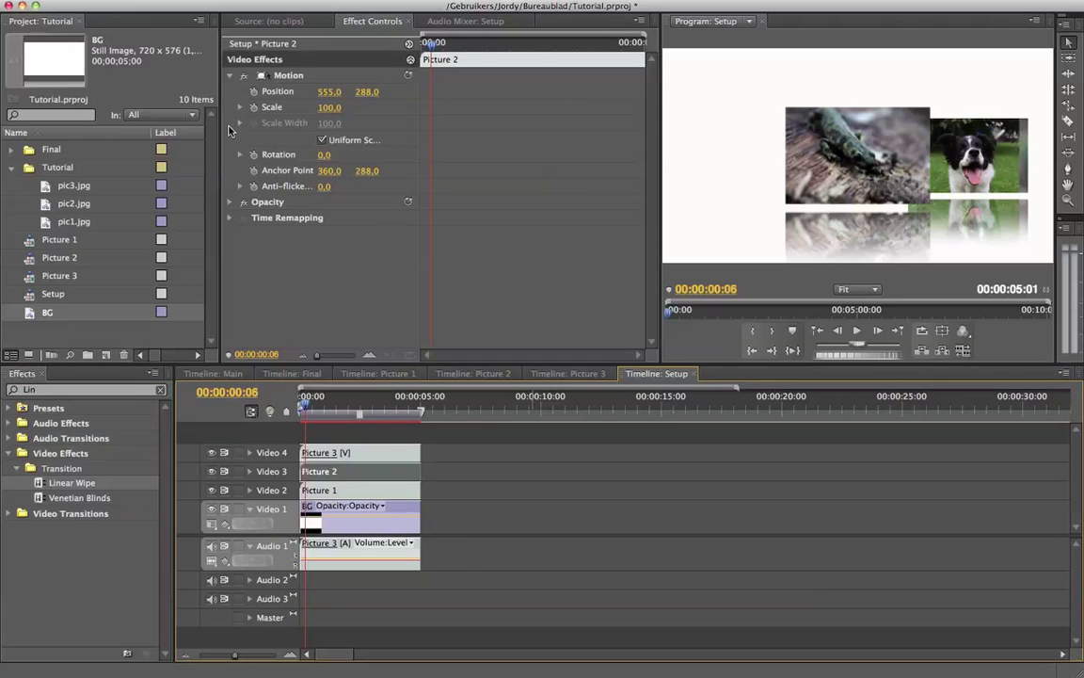
click(243, 202)
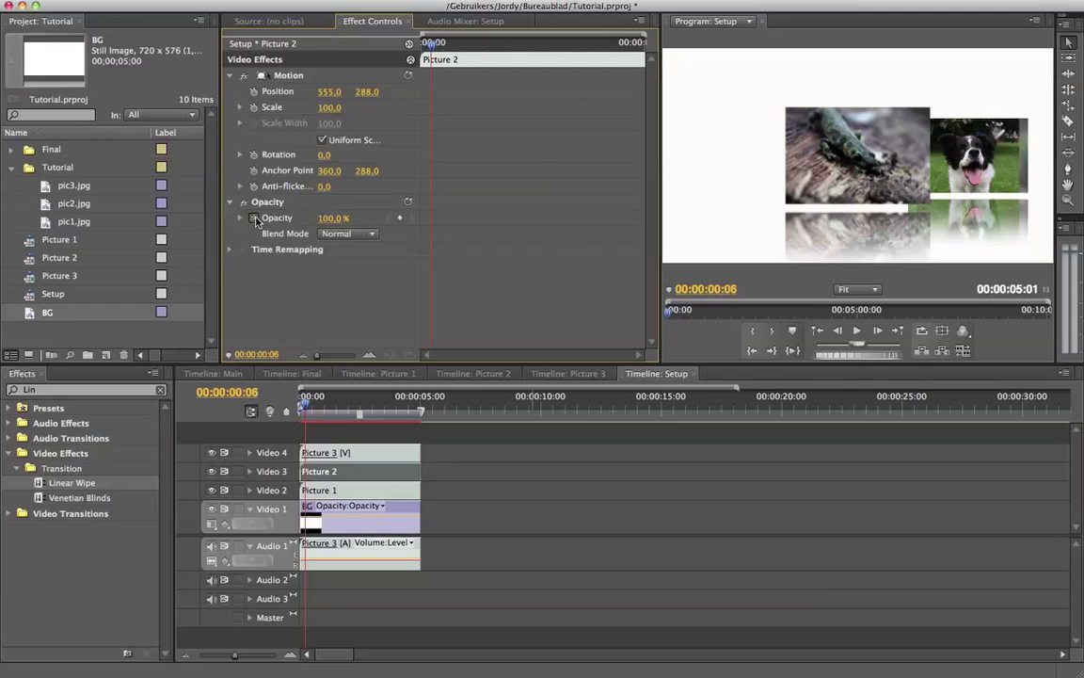
click(328, 217)
text(50)
key(Return)
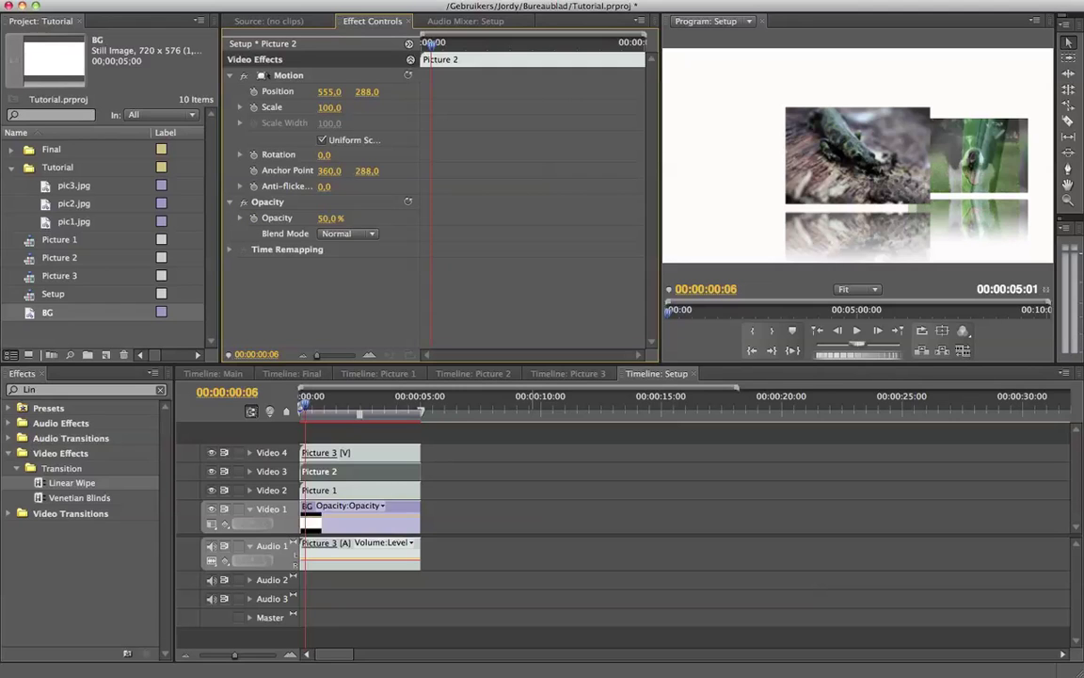
Step: Set the opacity of the Picture 1 clip to 50%
click(339, 488)
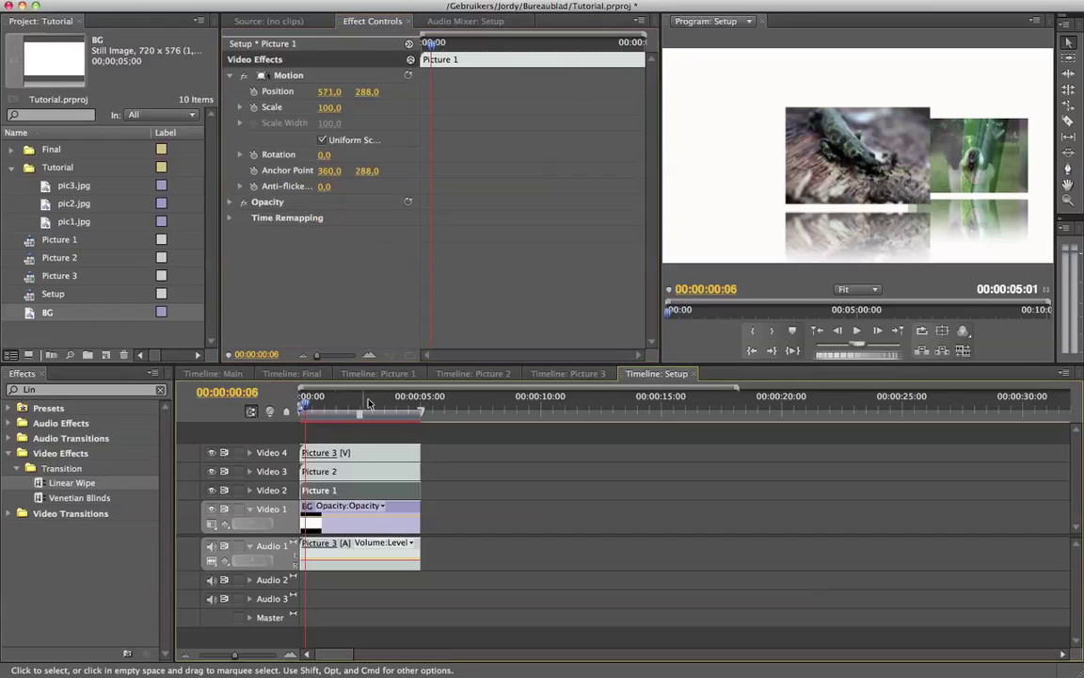
click(229, 202)
click(342, 216)
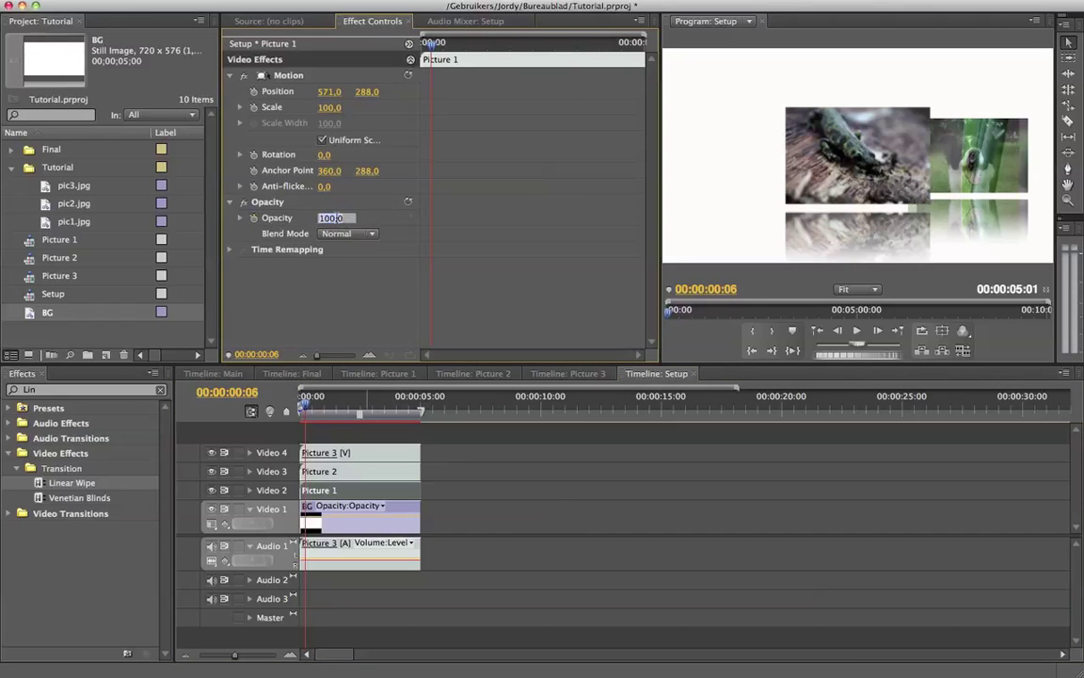
text(50)
key(Return)
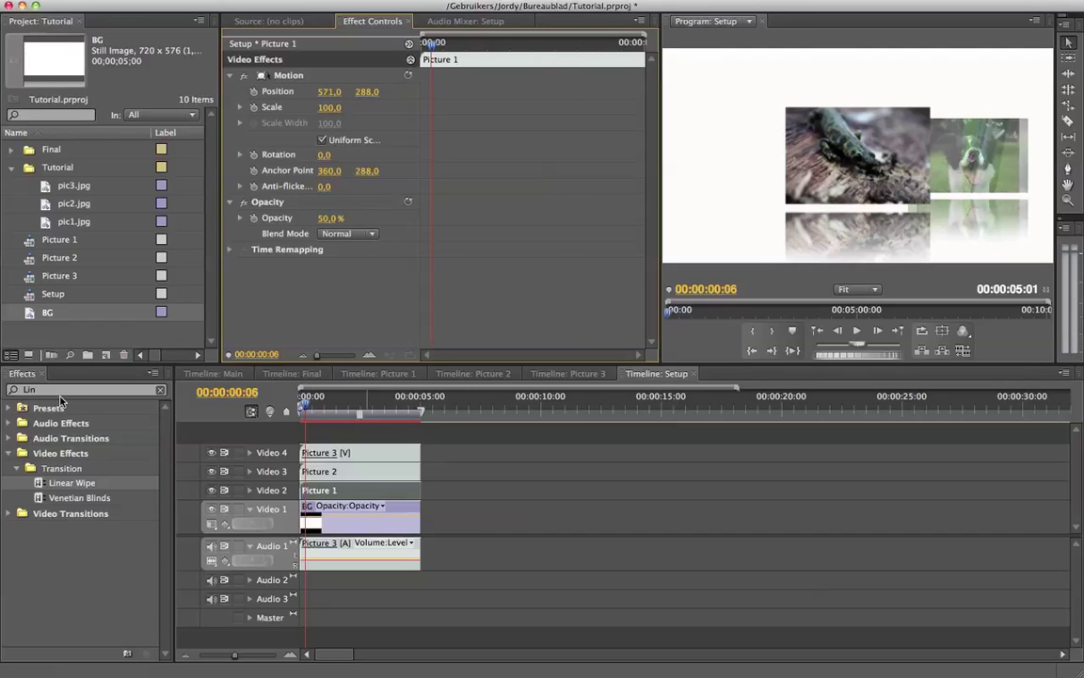
Step: Find the Basic 3D effect and apply it to the Picture 1, Picture 2 and Picture 3 clips
drag(61, 390, 1, 369)
text(Basic 3D)
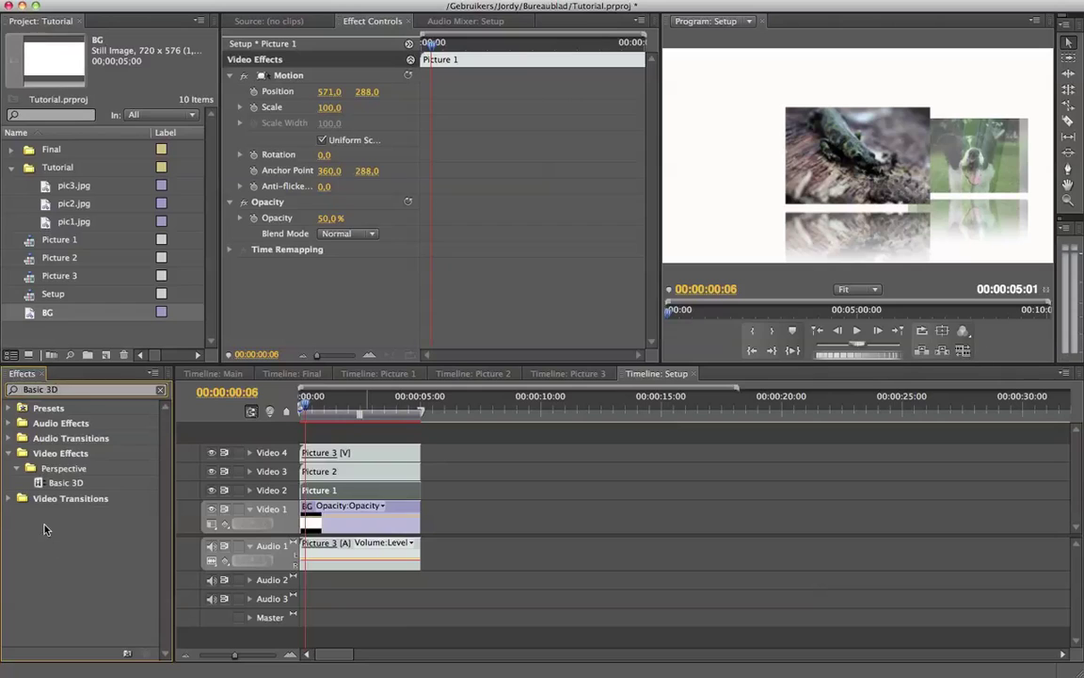
click(68, 457)
click(68, 468)
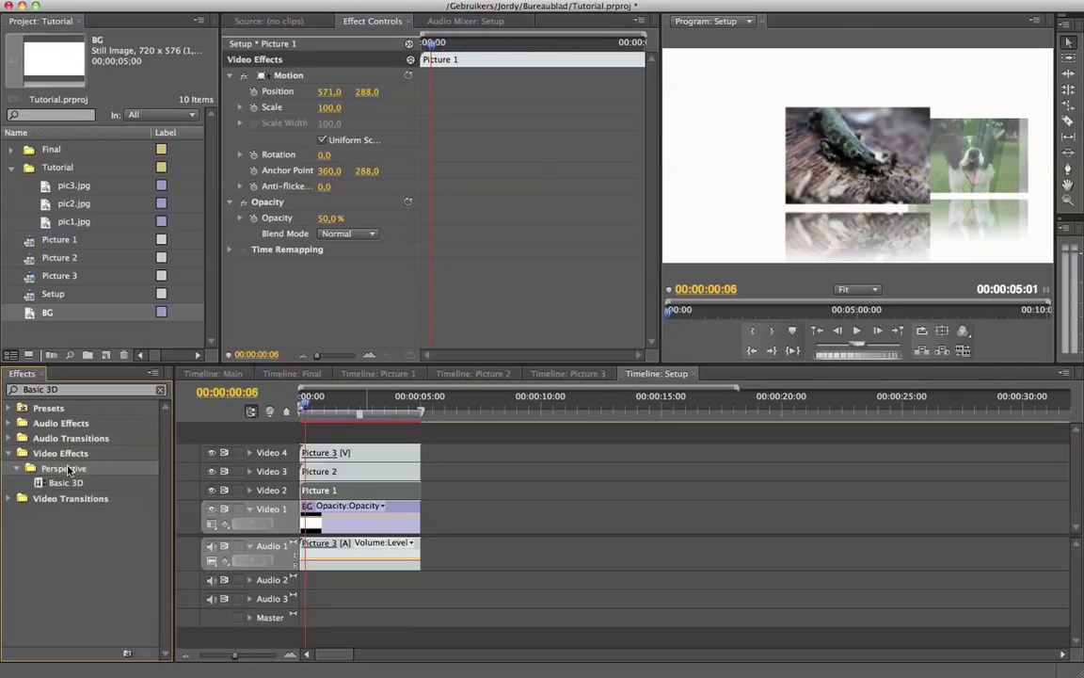
drag(35, 487, 357, 472)
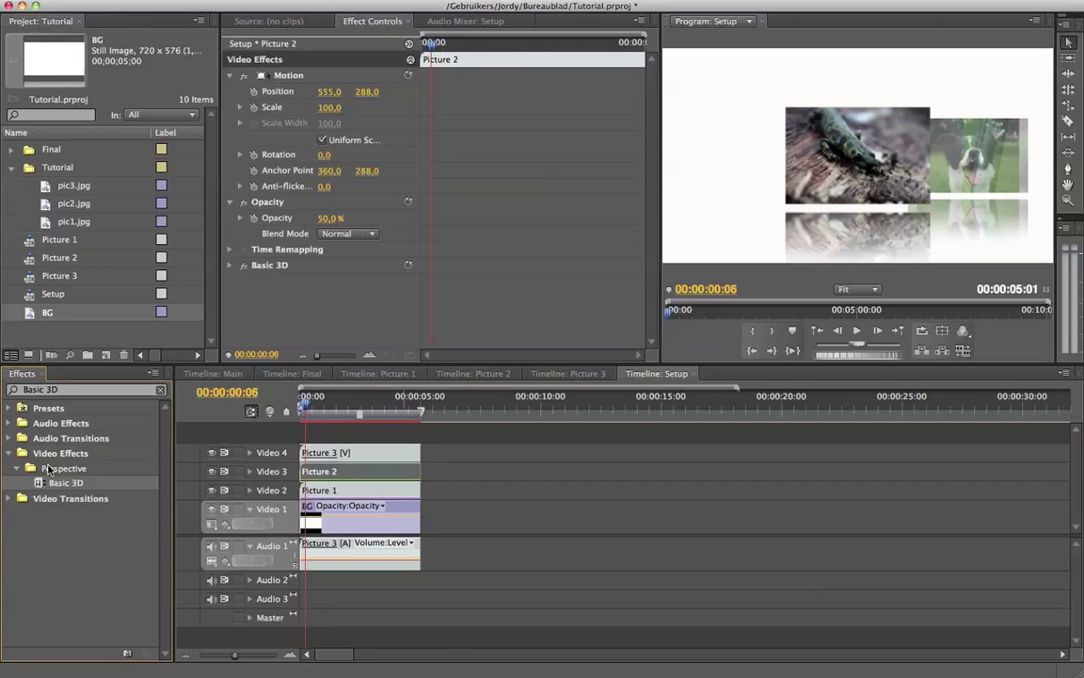
drag(72, 482, 395, 453)
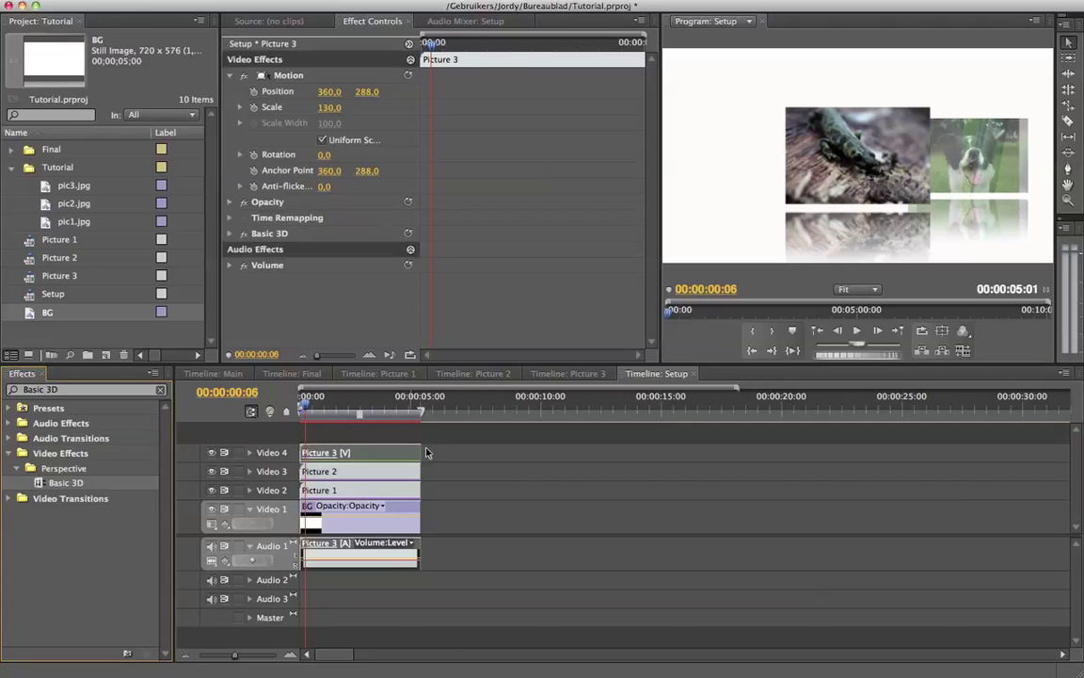
Step: Set the Basic 3D swivel of the Picture 2 clip to 45°
click(352, 406)
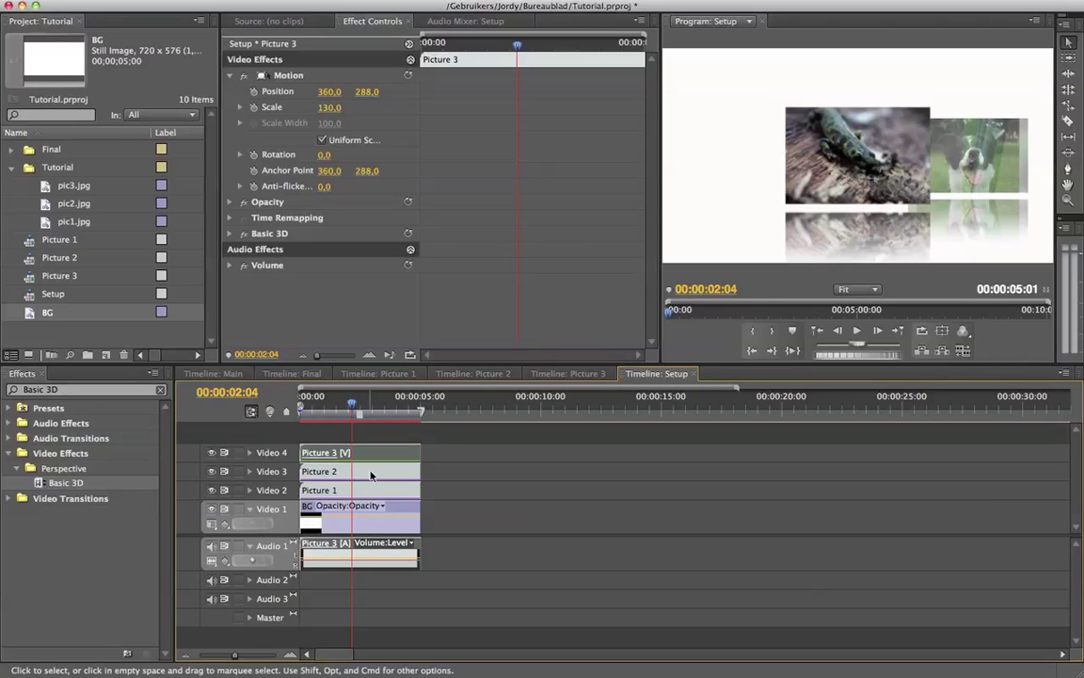
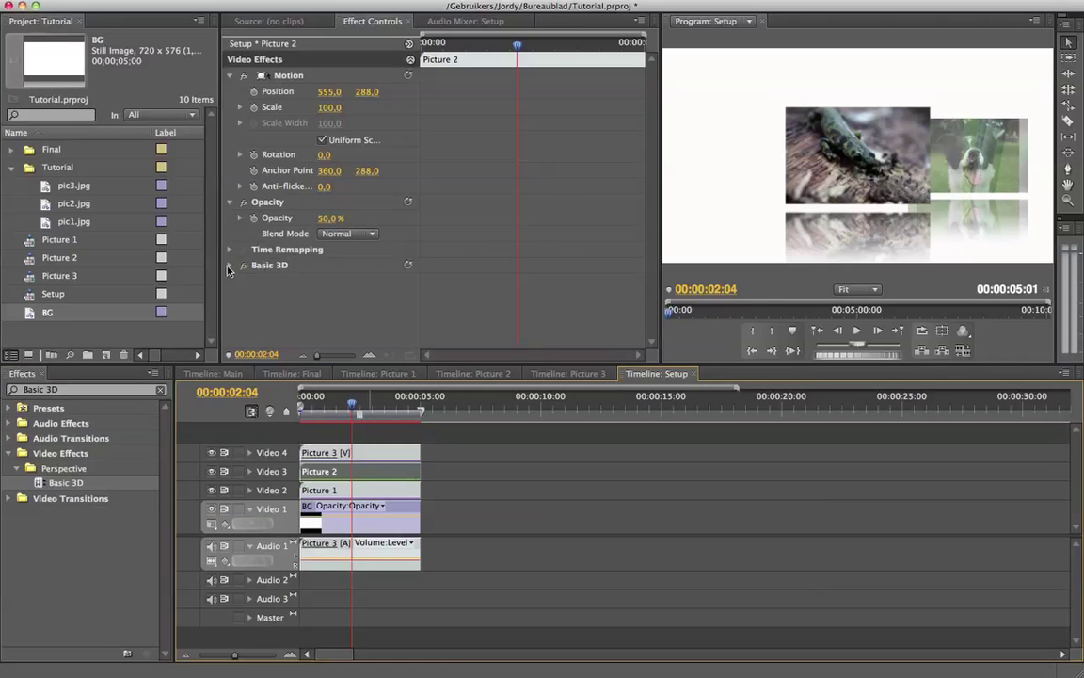
click(230, 265)
scroll(304, 275, down, 1)
scroll(304, 276, down, 1)
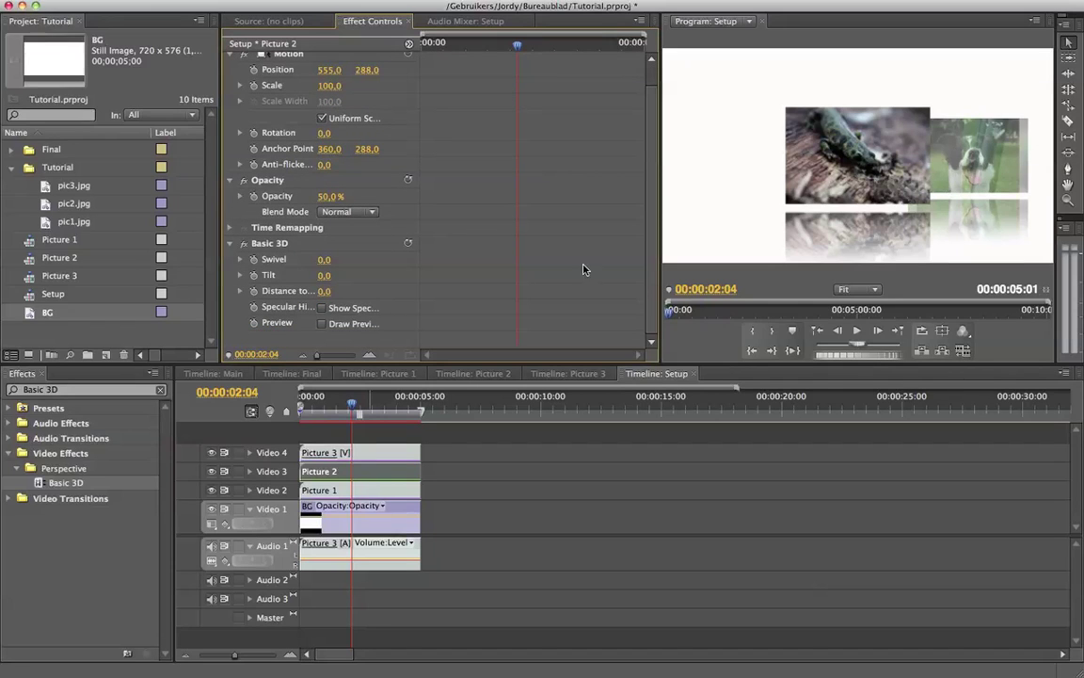
drag(327, 260, 371, 259)
click(325, 261)
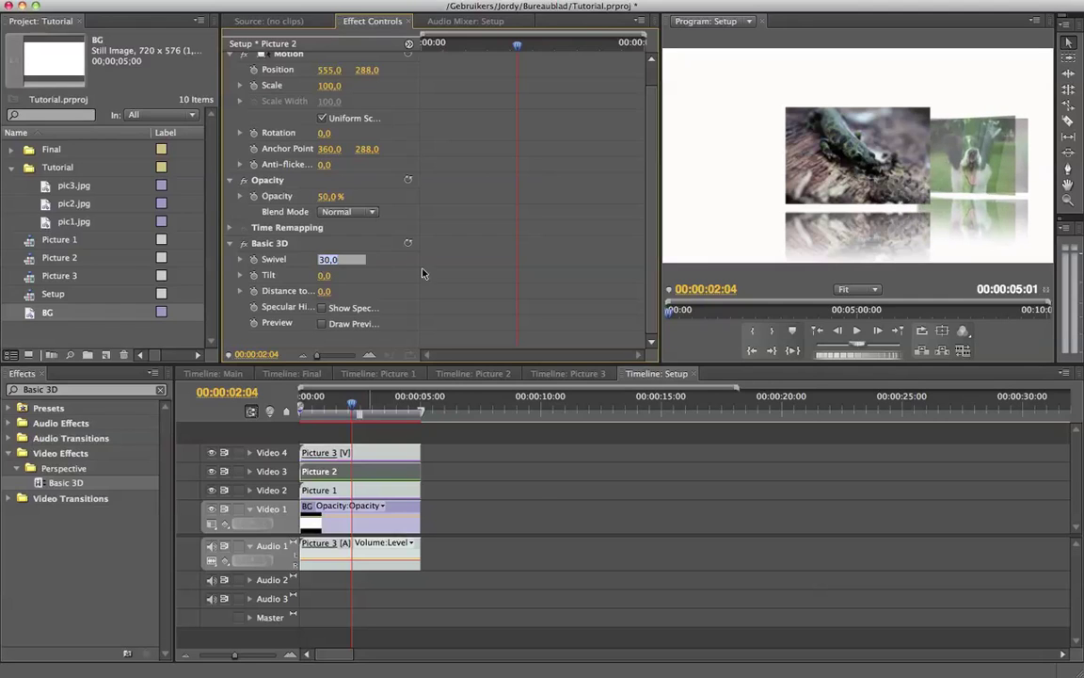
text(45)
key(Return)
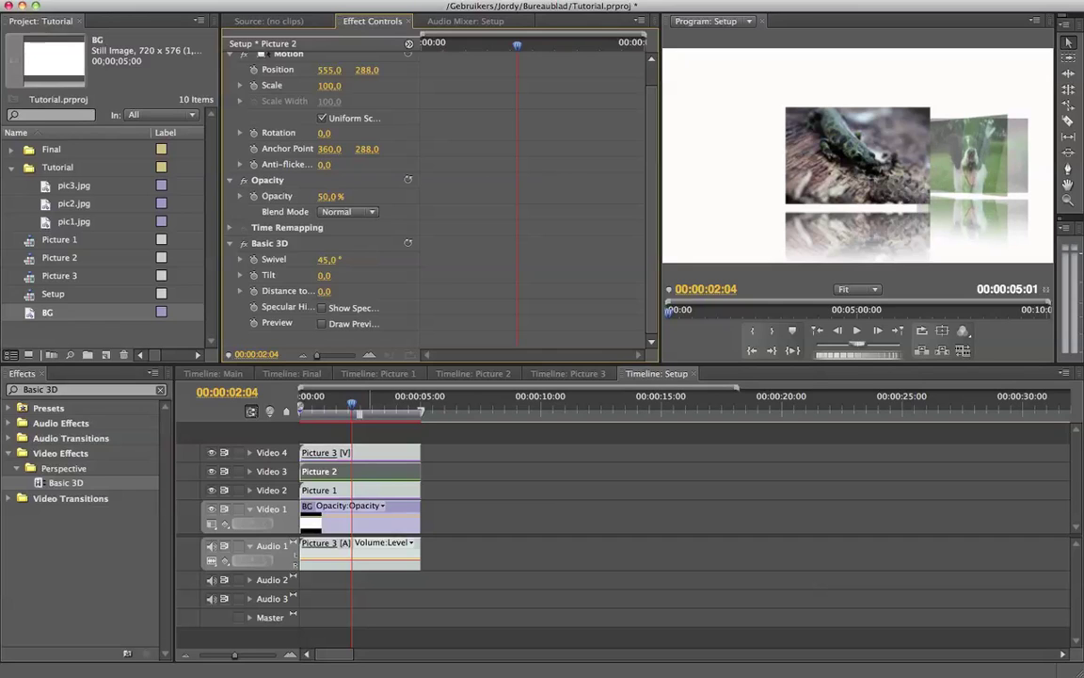
Step: Give the Picture 1 clip a Basic 3D swivel of 45° and a horizontal position of 626
click(368, 489)
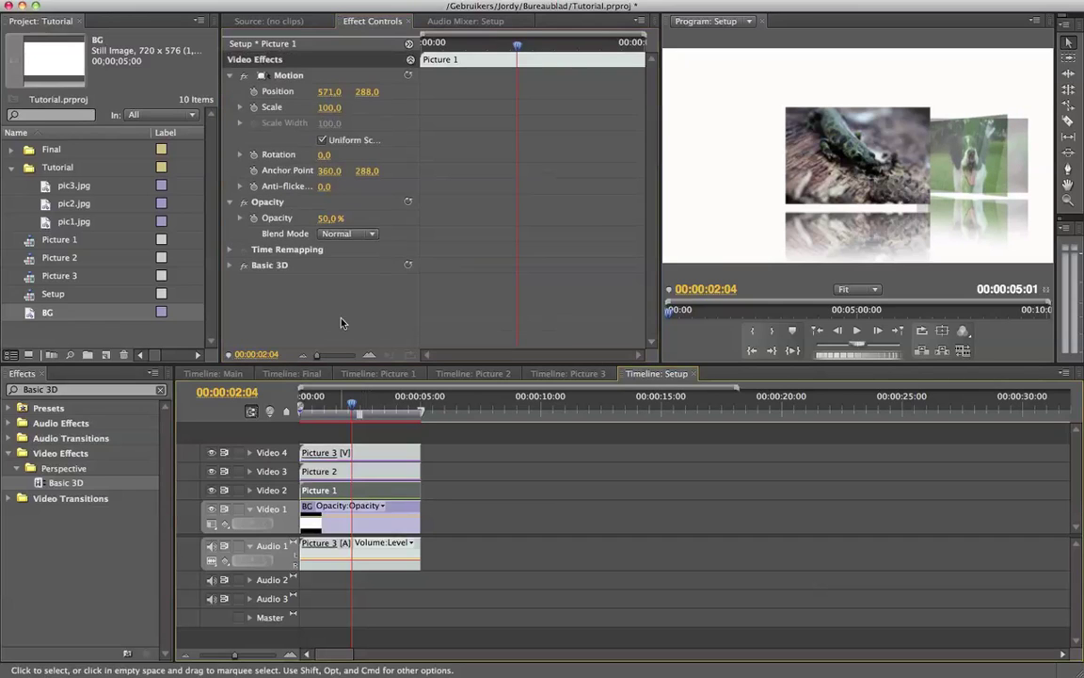
click(229, 264)
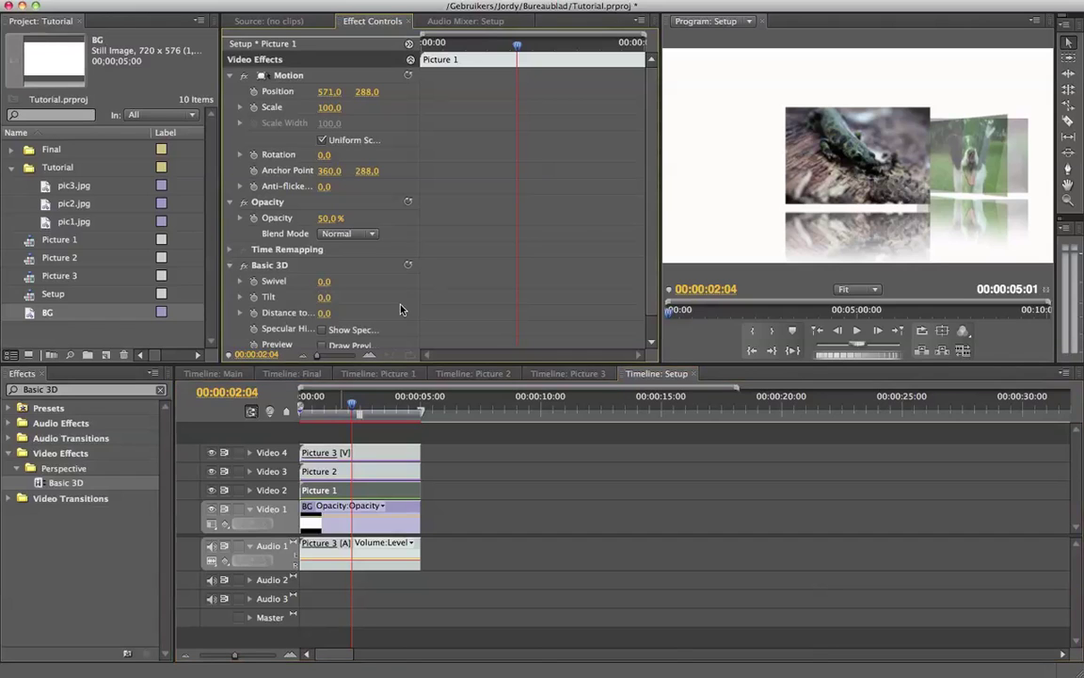
click(324, 282)
text(45)
key(Return)
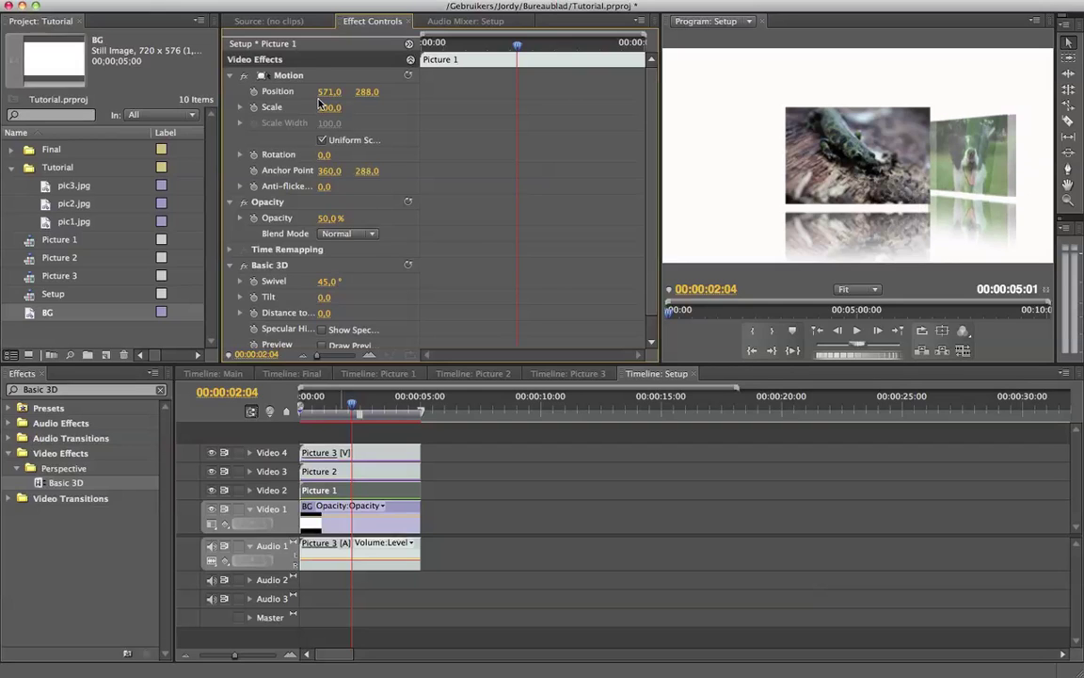
drag(330, 91, 369, 92)
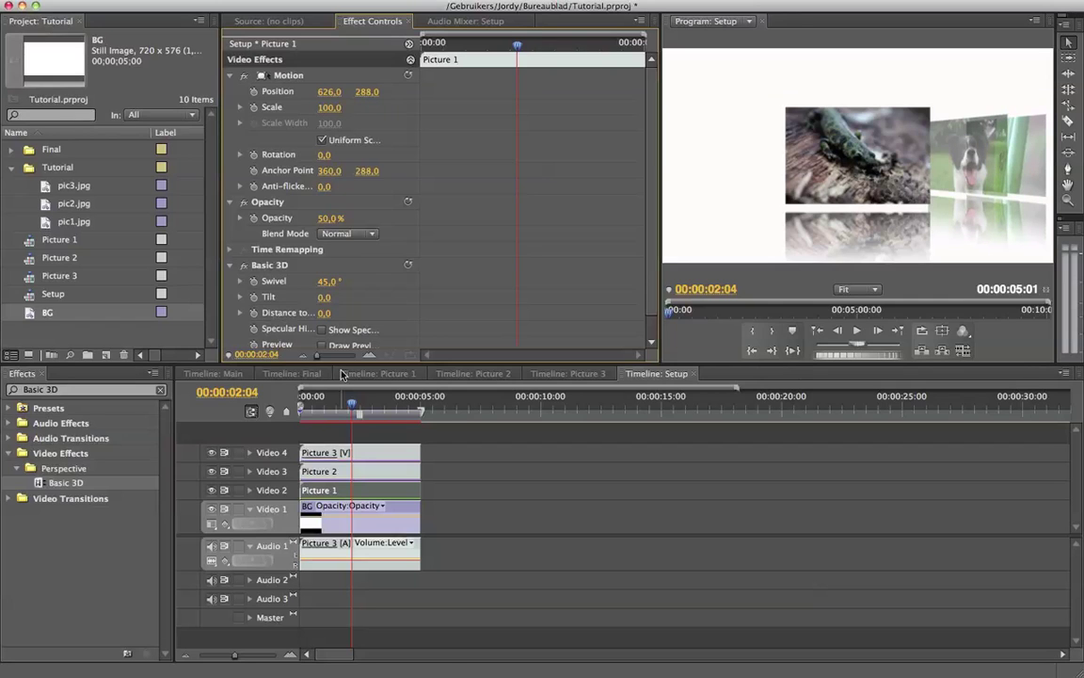
Step: Shift the Picture 2 clip horizontally toward Picture 3 so that it separates from Picture 1
click(363, 471)
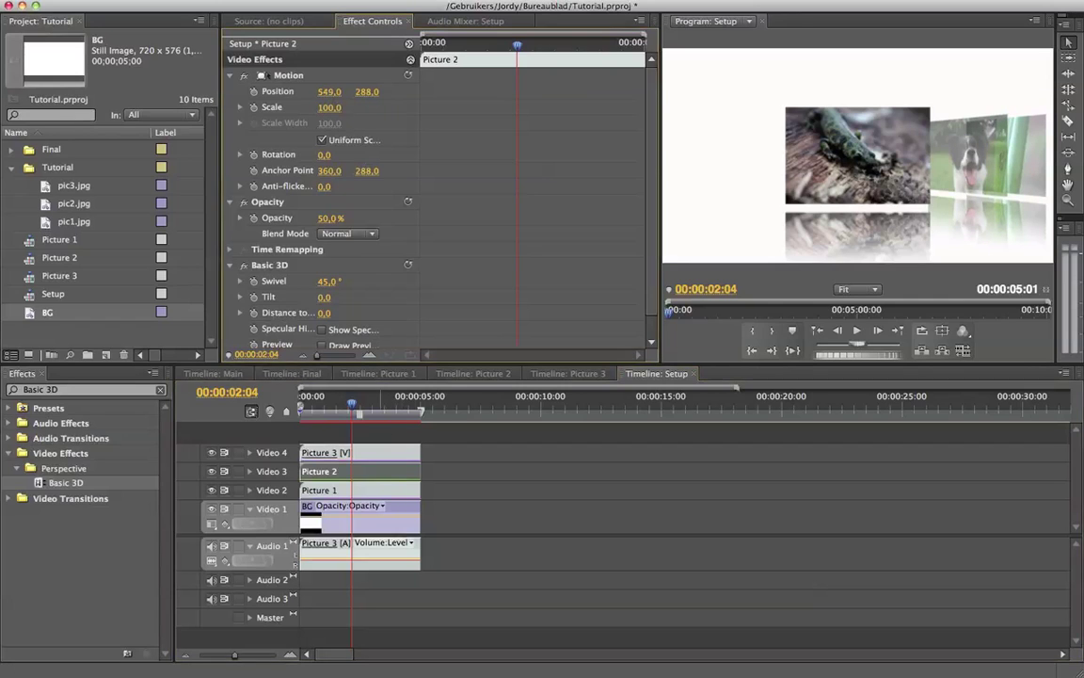
drag(329, 91, 302, 91)
click(508, 464)
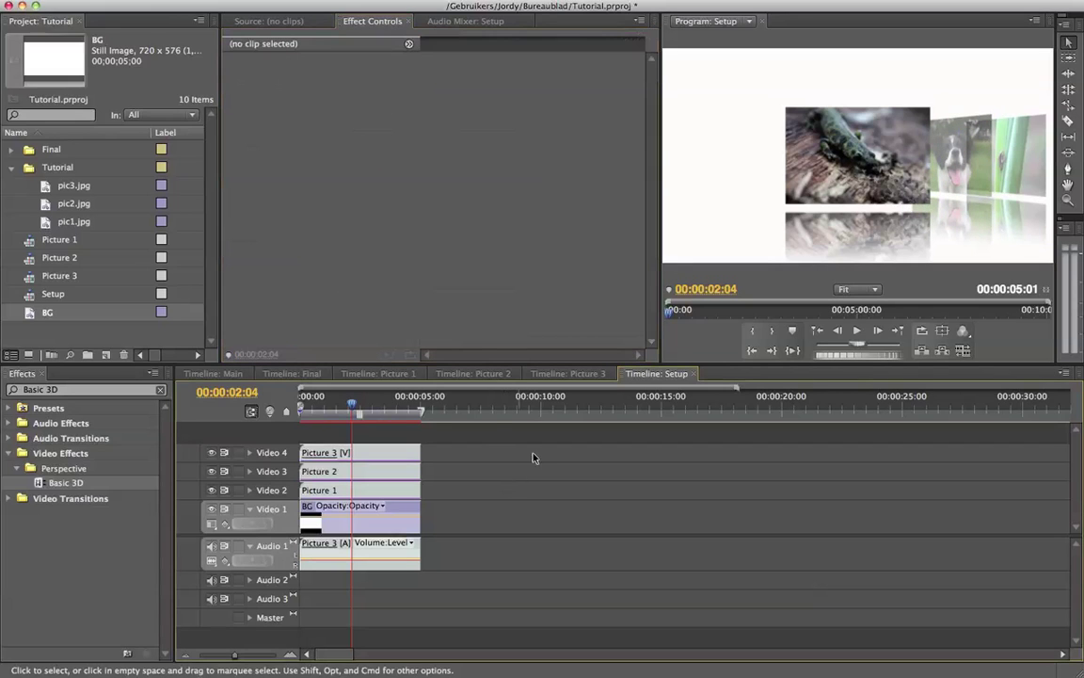
Step: At 00:00:01:00, add keyframes to the Picture 3 clip for position, scale, opacity and Basic 3D swivel
drag(351, 403, 299, 405)
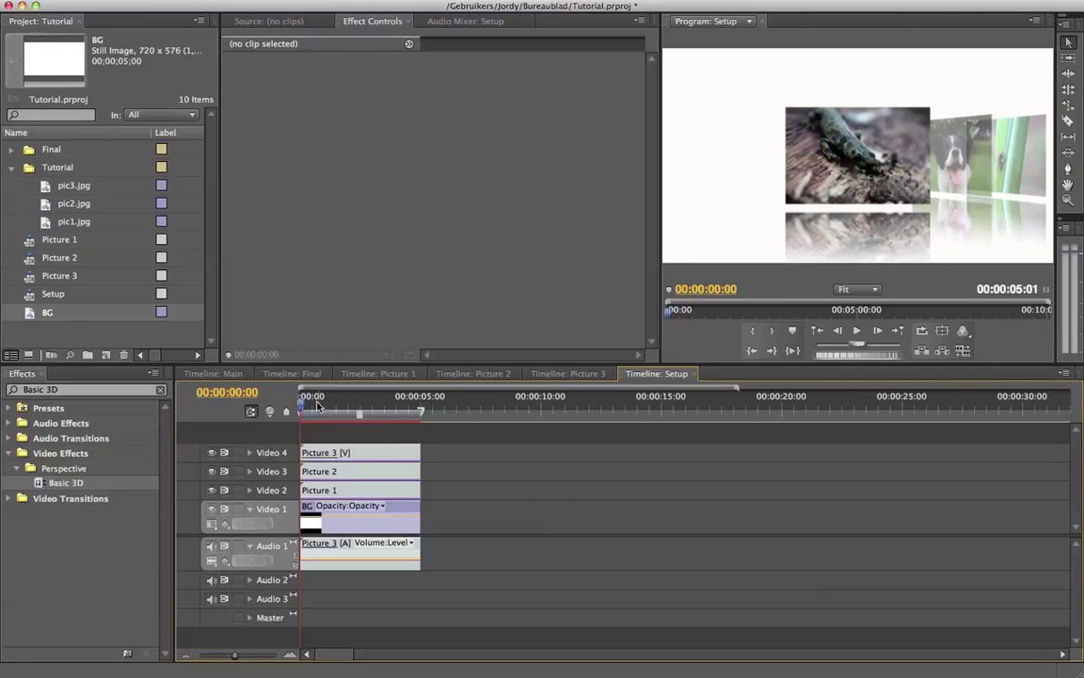
mouse_move(303, 405)
mouse_down()
mouse_move(335, 406)
mouse_move(324, 406)
mouse_up()
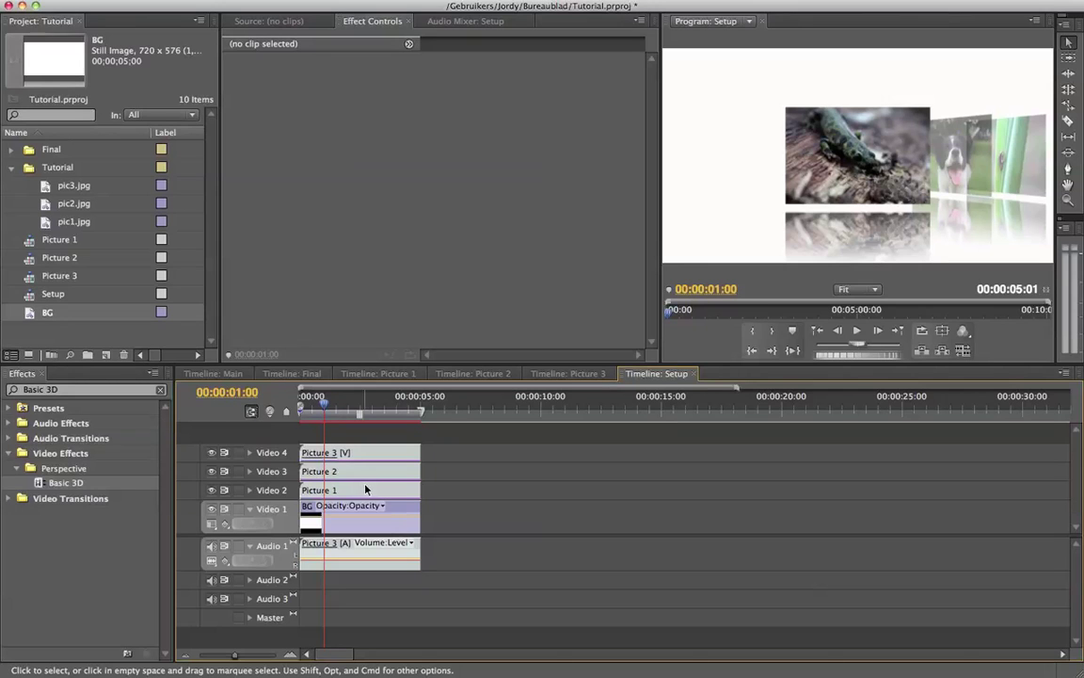
click(364, 455)
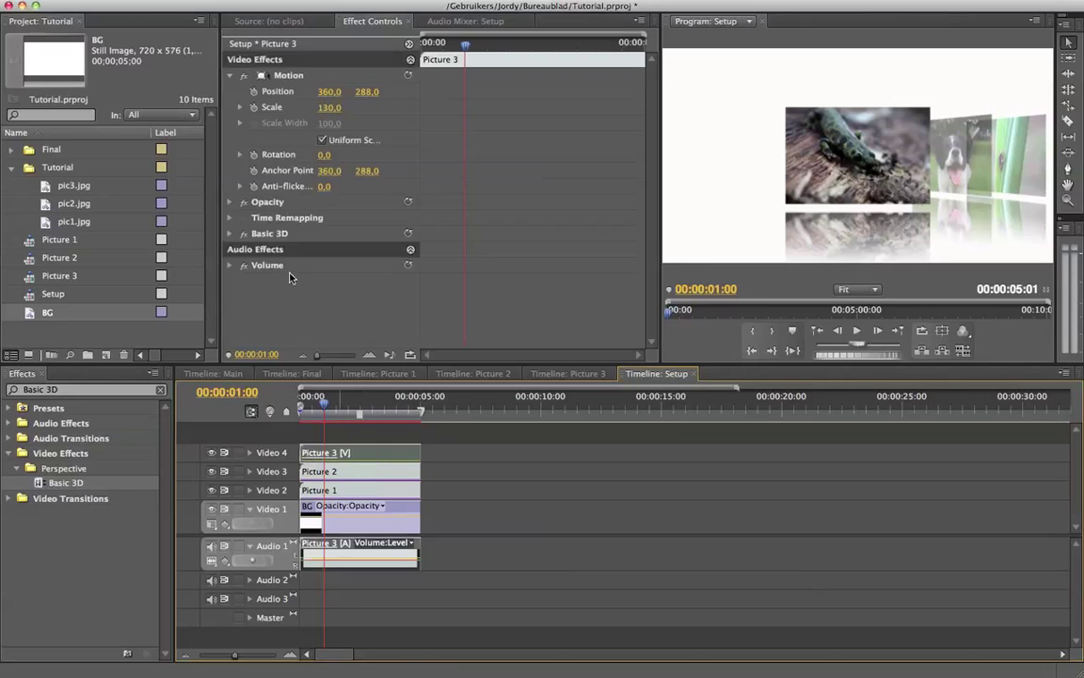
click(253, 91)
click(253, 107)
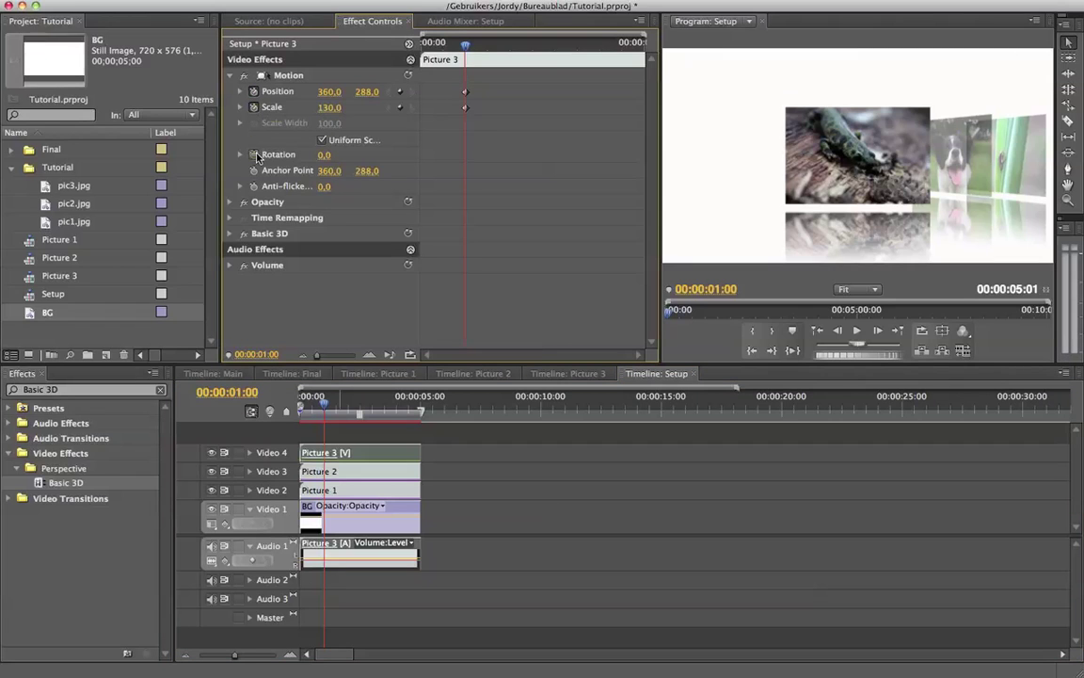
click(229, 202)
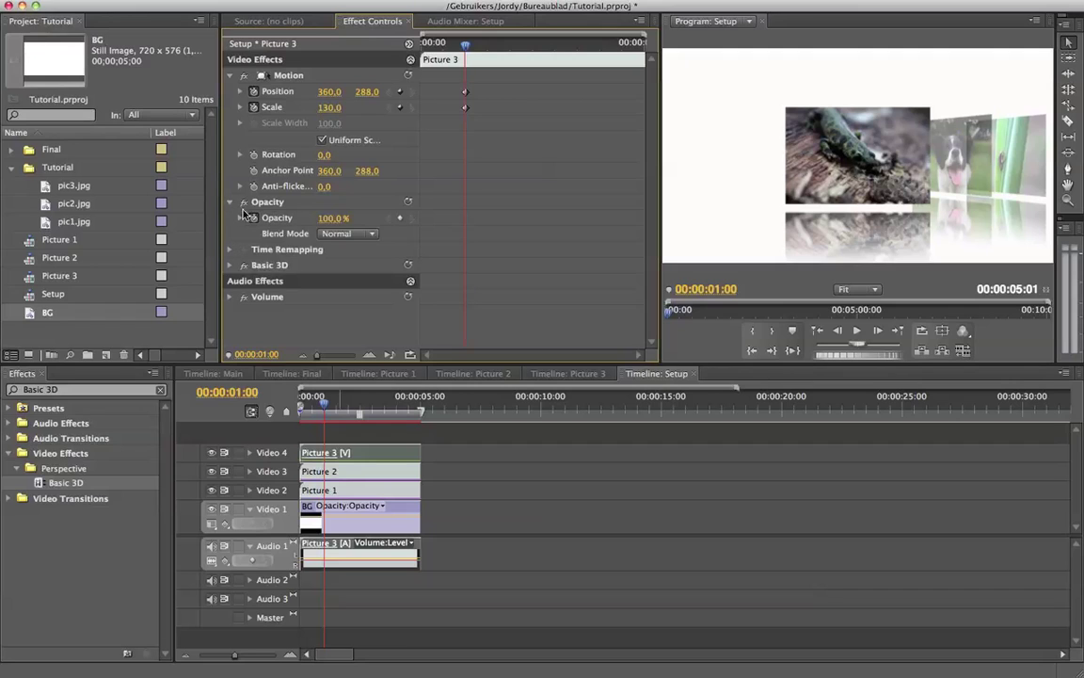
click(253, 217)
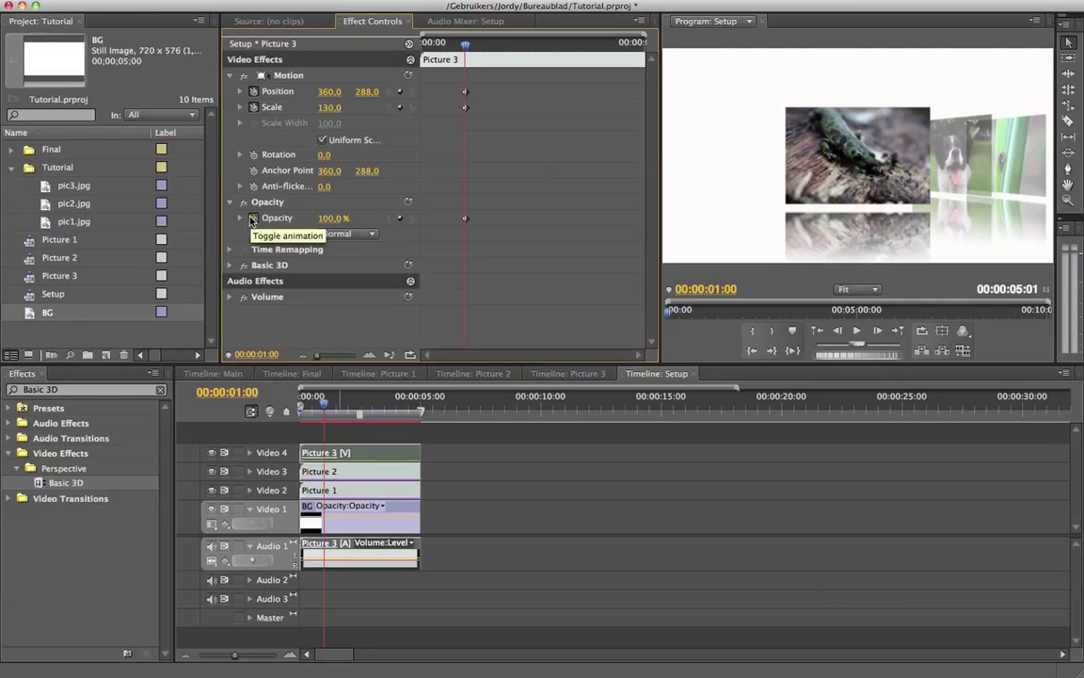
click(230, 264)
click(252, 281)
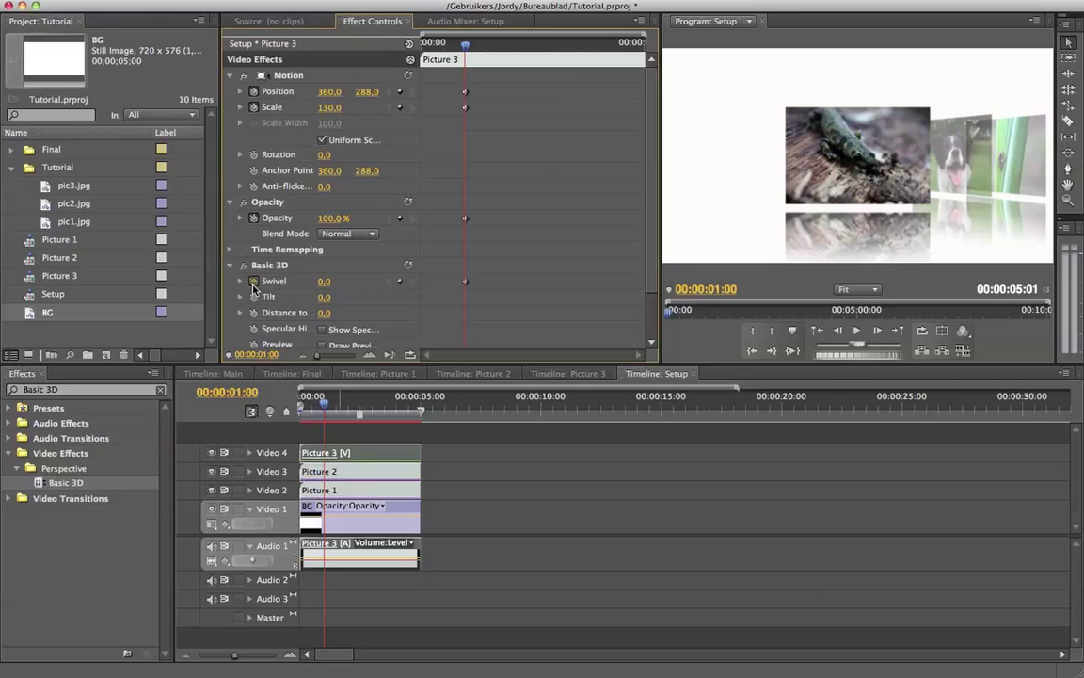
Step: At 00:00:01:05, set the Picture 3 clip's horizontal position to about 243 and its scale to 100
click(876, 332)
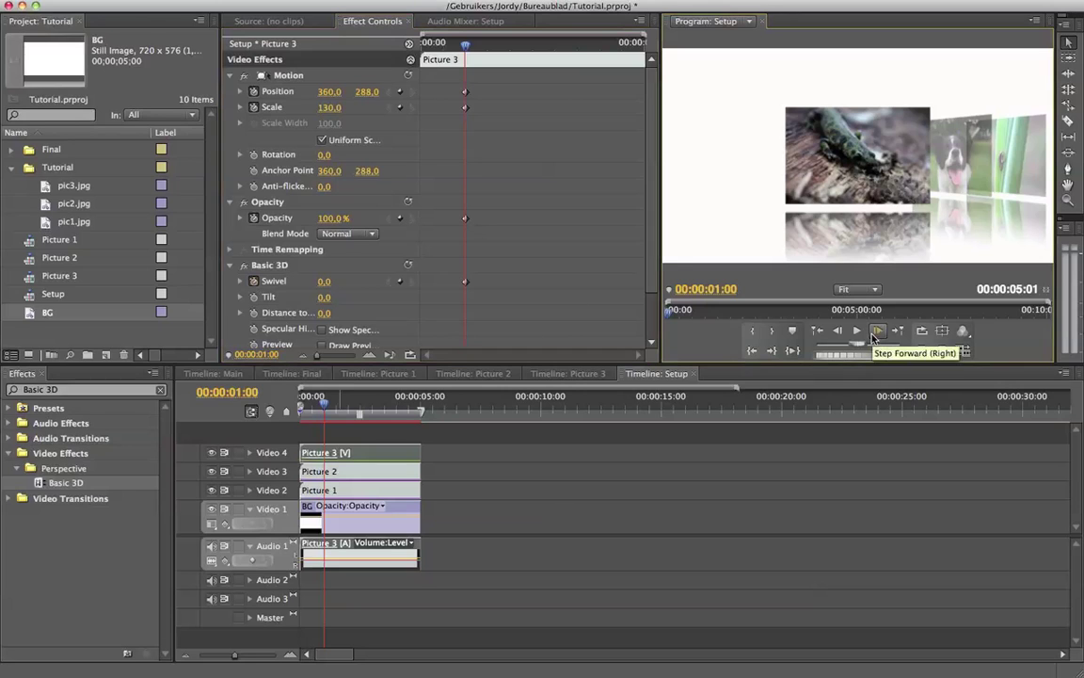
click(876, 332)
click(876, 332)
click(876, 331)
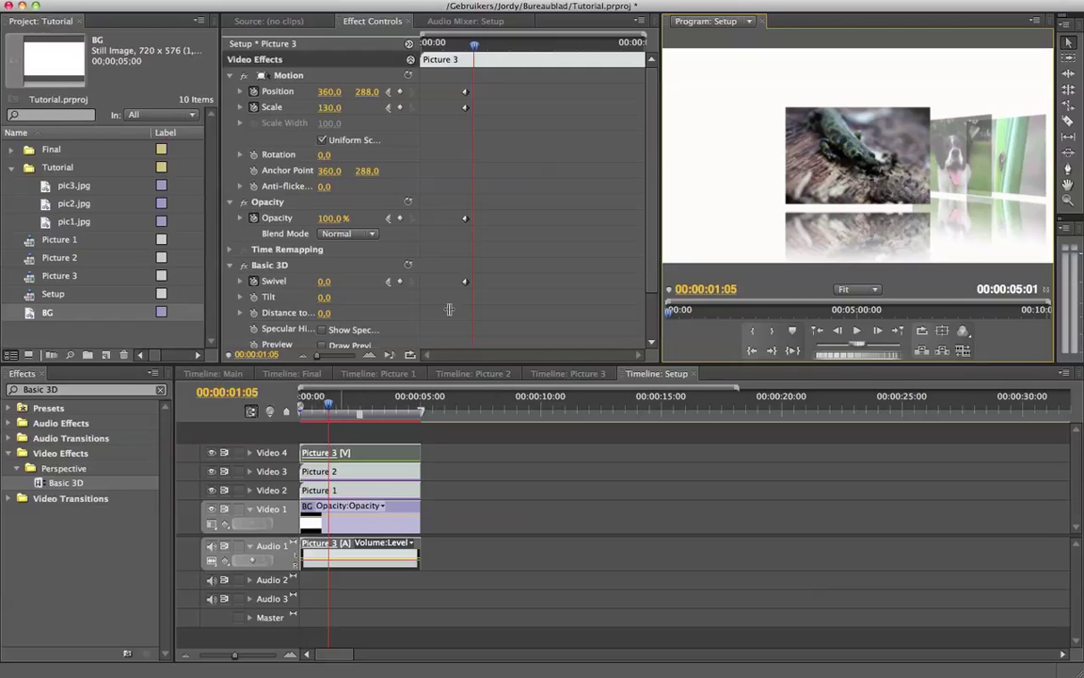
drag(335, 94, 226, 94)
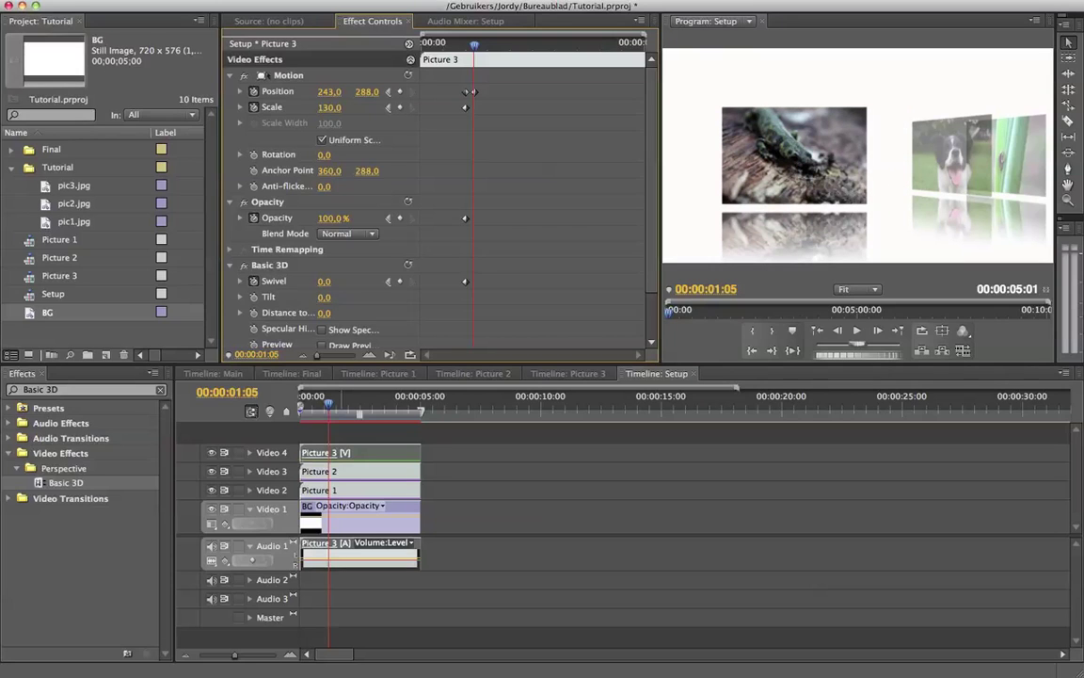
click(325, 107)
text(100)
key(Return)
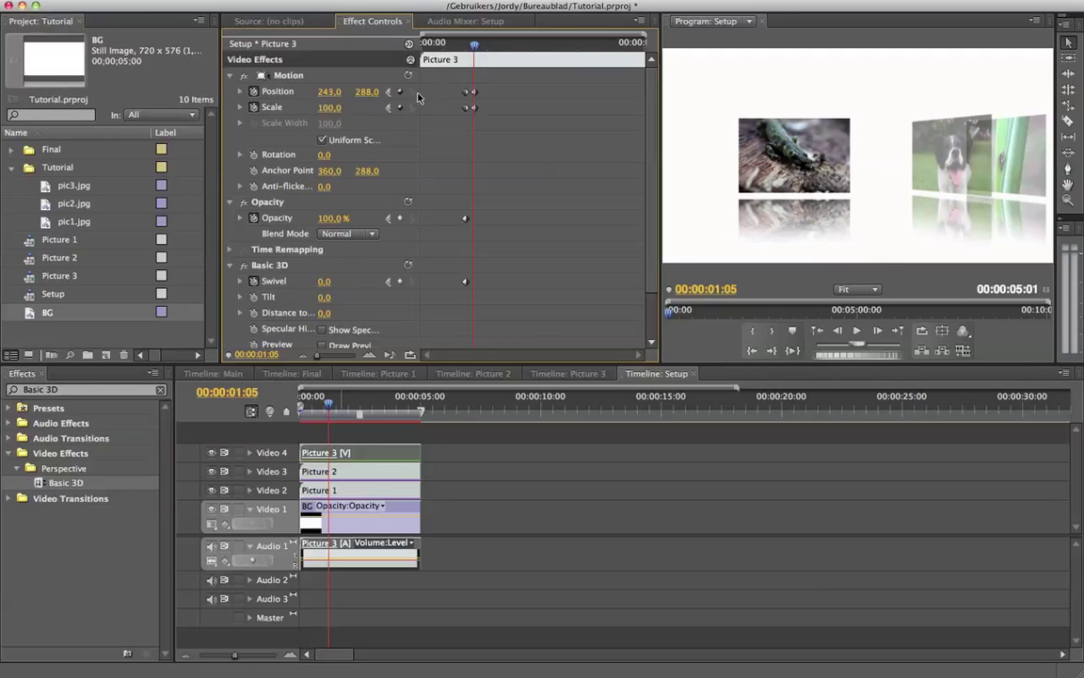
Step: Give the Picture 3 clip 50% opacity, a Basic 3D swivel of -45° and a horizontal position of 220 at 00:00:01:05
click(332, 218)
text(50)
key(Return)
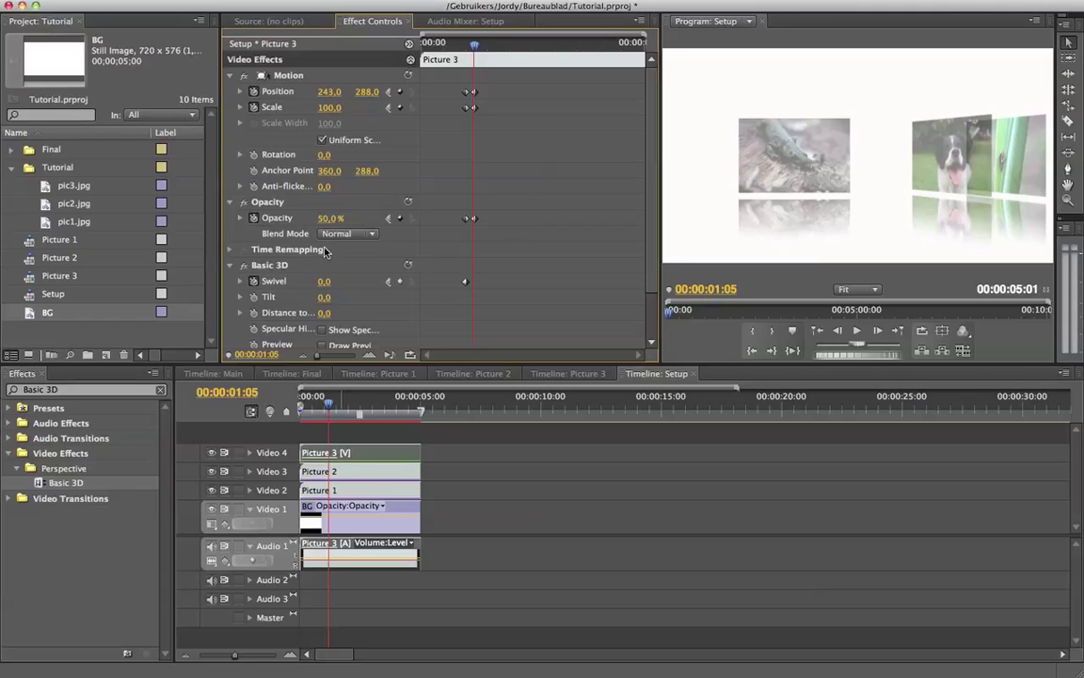
click(324, 282)
text(-45)
key(Return)
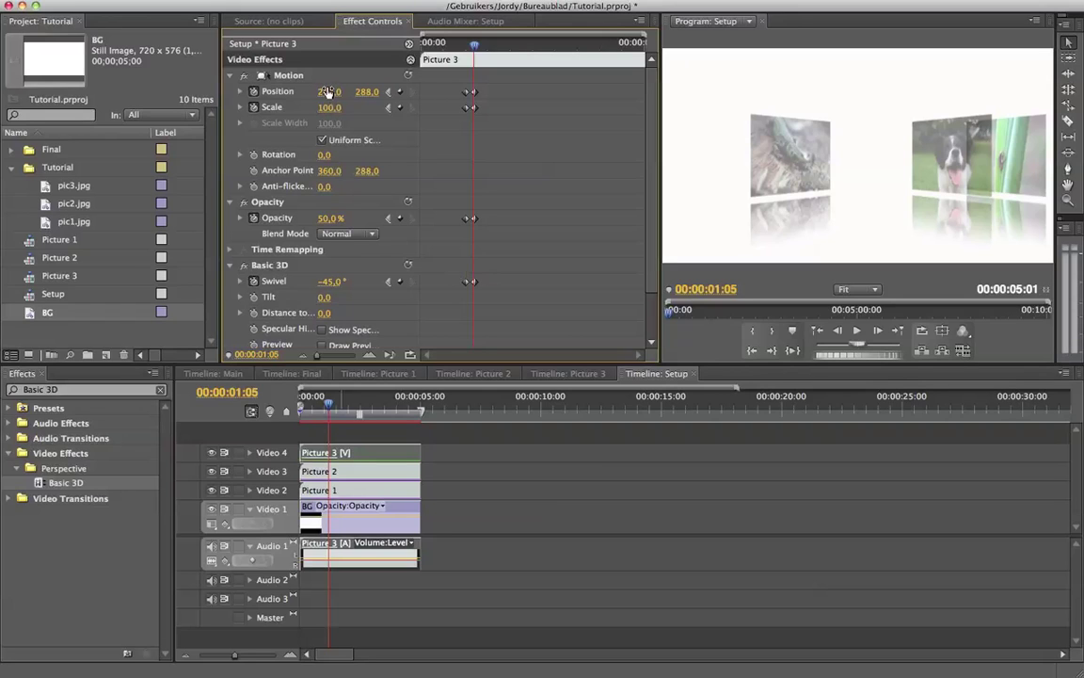
mouse_move(328, 91)
mouse_down()
mouse_move(310, 91)
mouse_move(332, 91)
mouse_up()
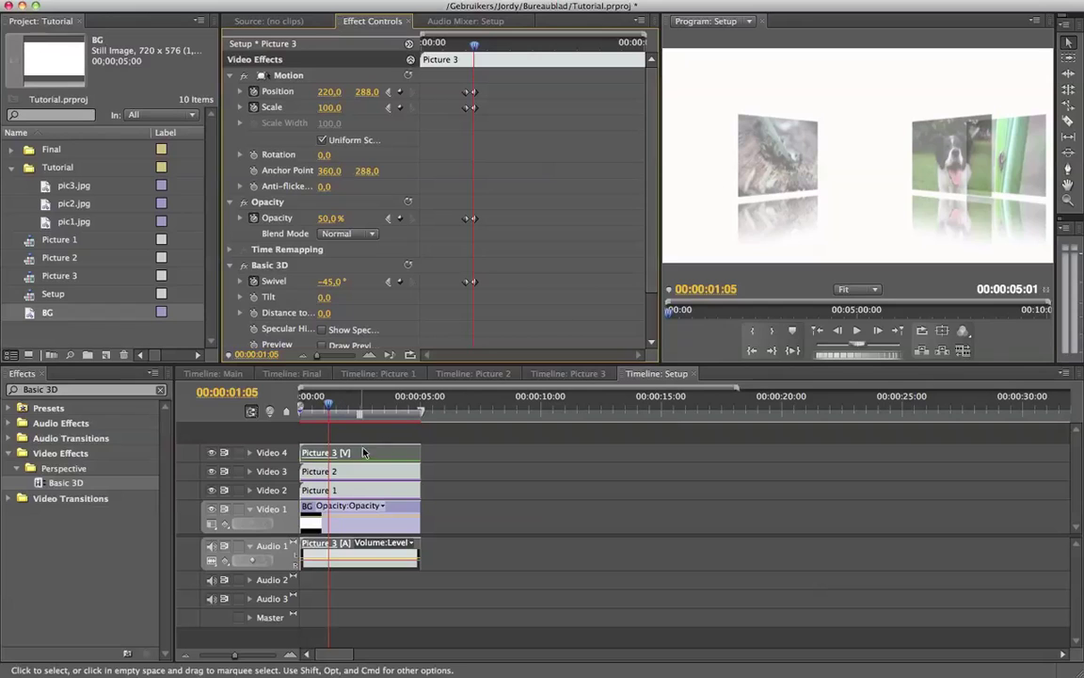
Step: Return to 00:00:01:00 and add keyframes to the Picture 2 clip for position, scale, opacity and Basic 3D swivel
click(839, 333)
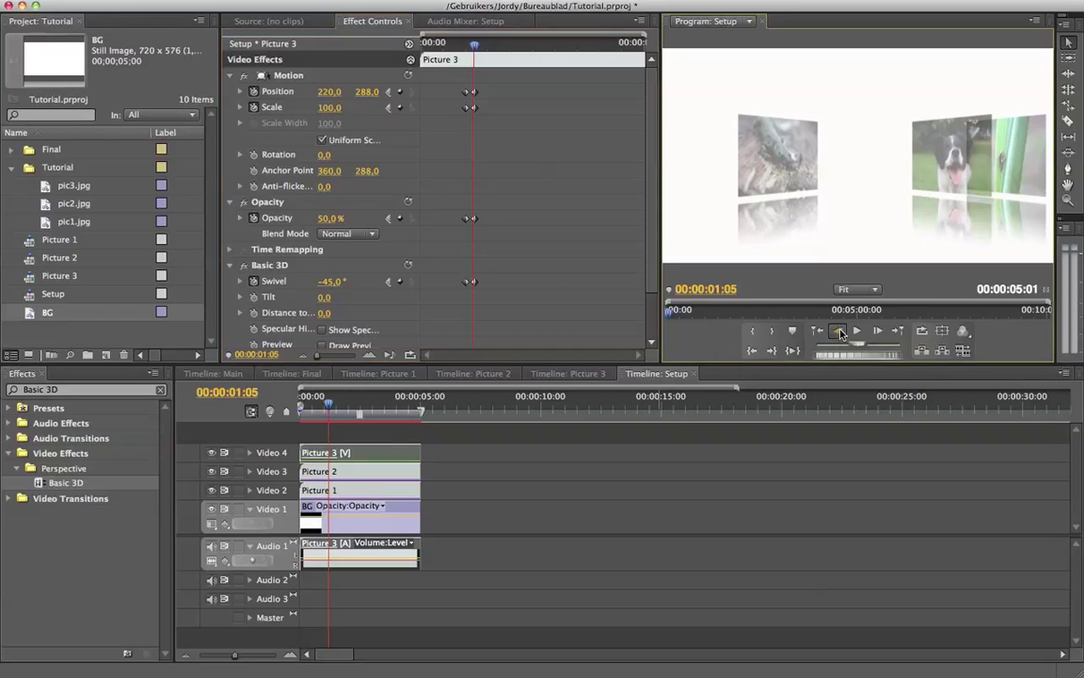
click(839, 333)
click(839, 333)
click(840, 333)
click(839, 333)
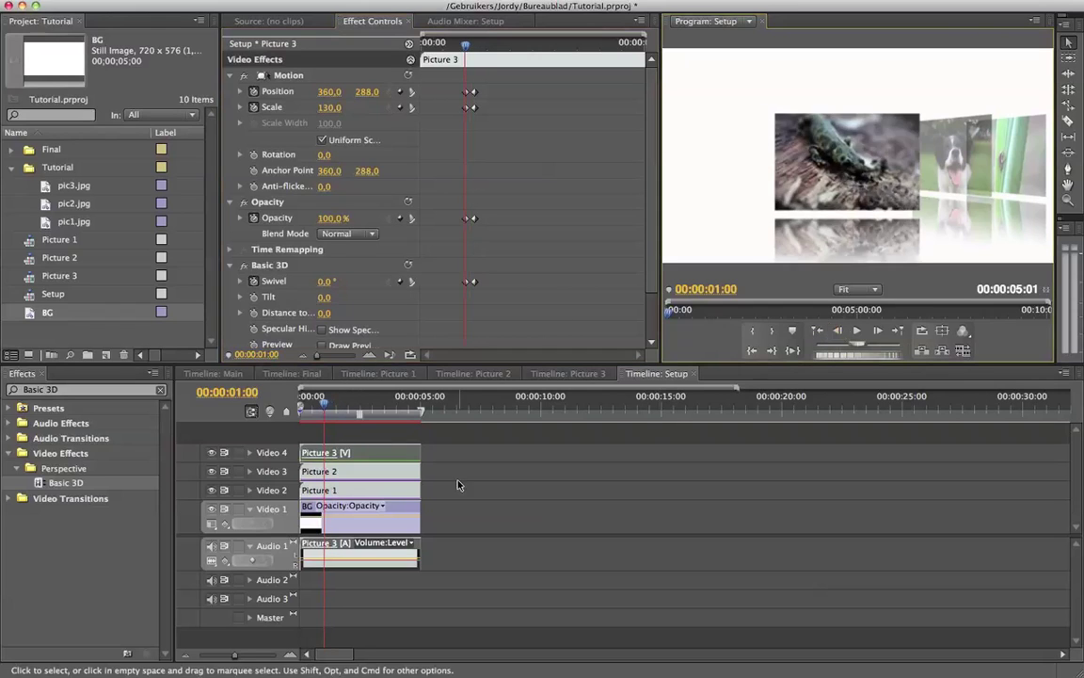
click(397, 478)
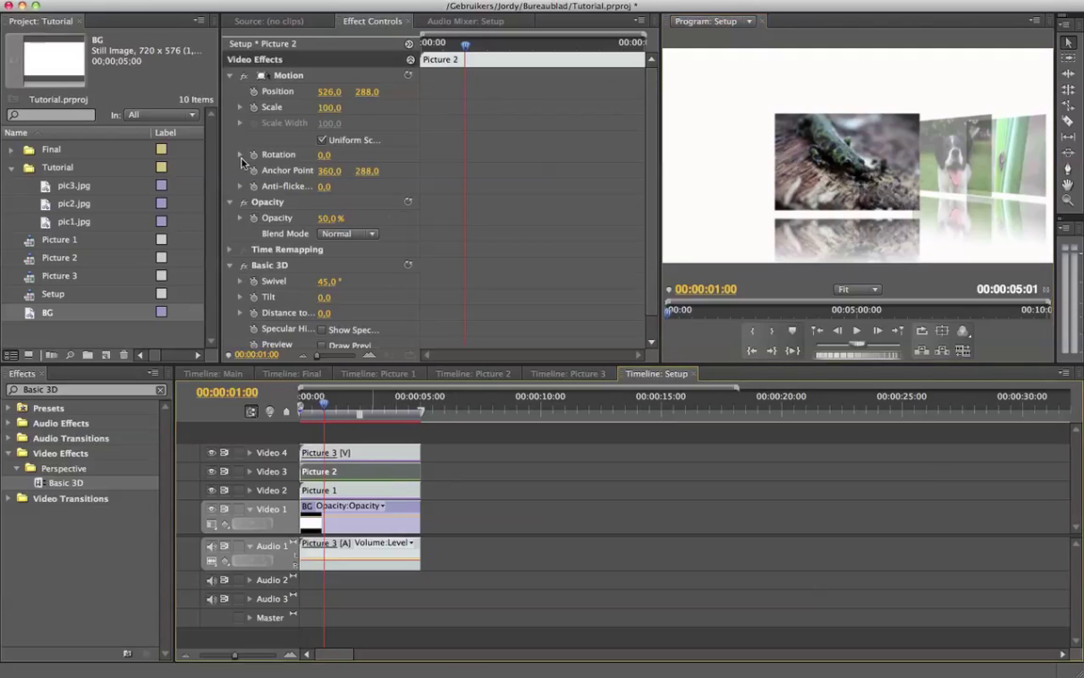
click(253, 91)
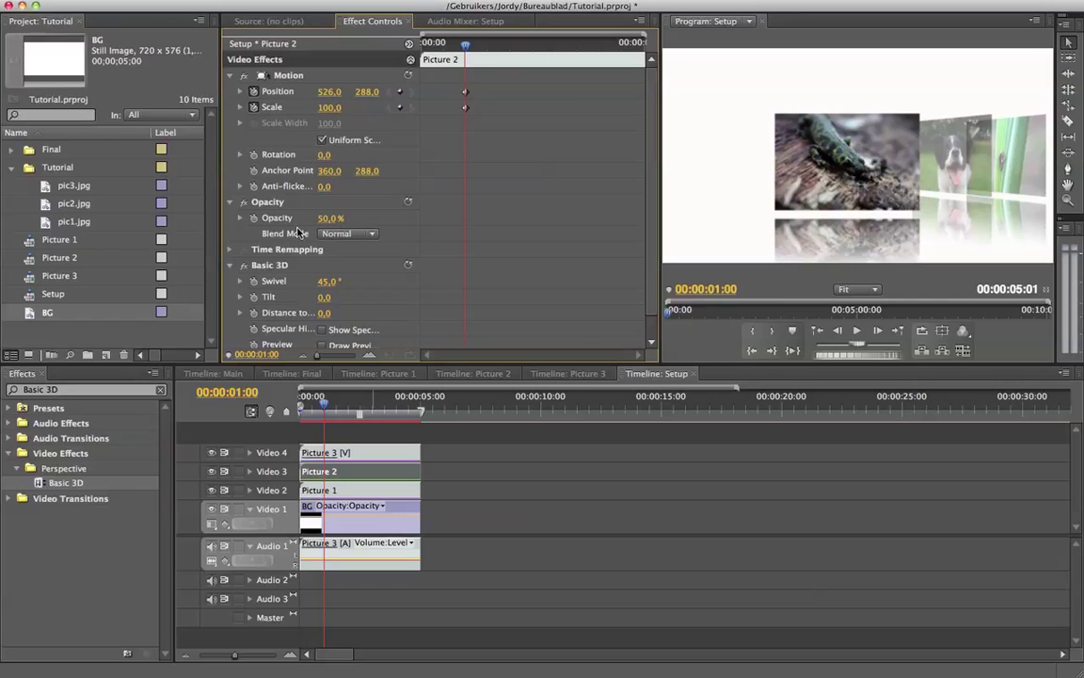
click(253, 217)
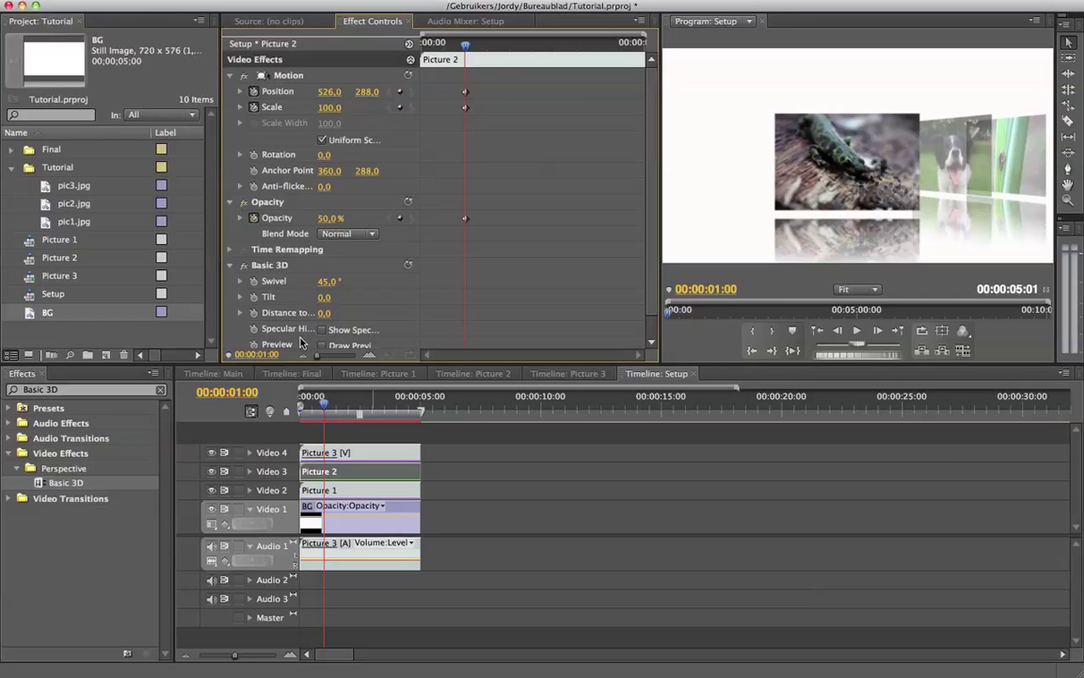
click(253, 280)
Step: At 00:00:01:05, scale the Picture 2 clip to 130 and set its horizontal position to about 410
click(877, 331)
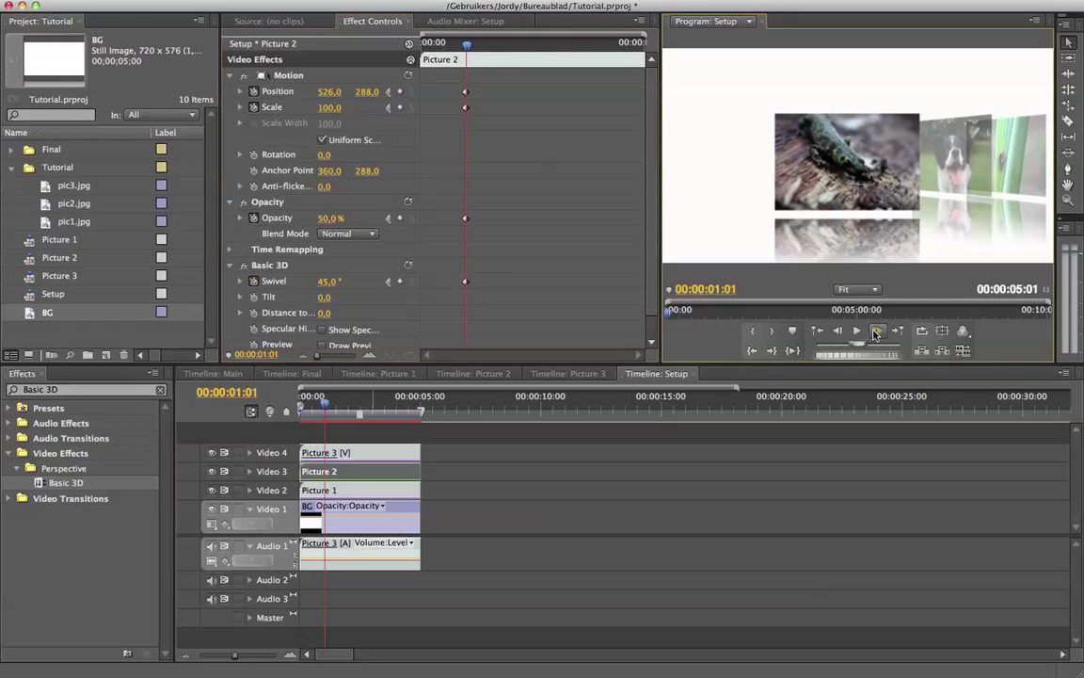
click(876, 330)
click(876, 330)
click(877, 330)
click(877, 331)
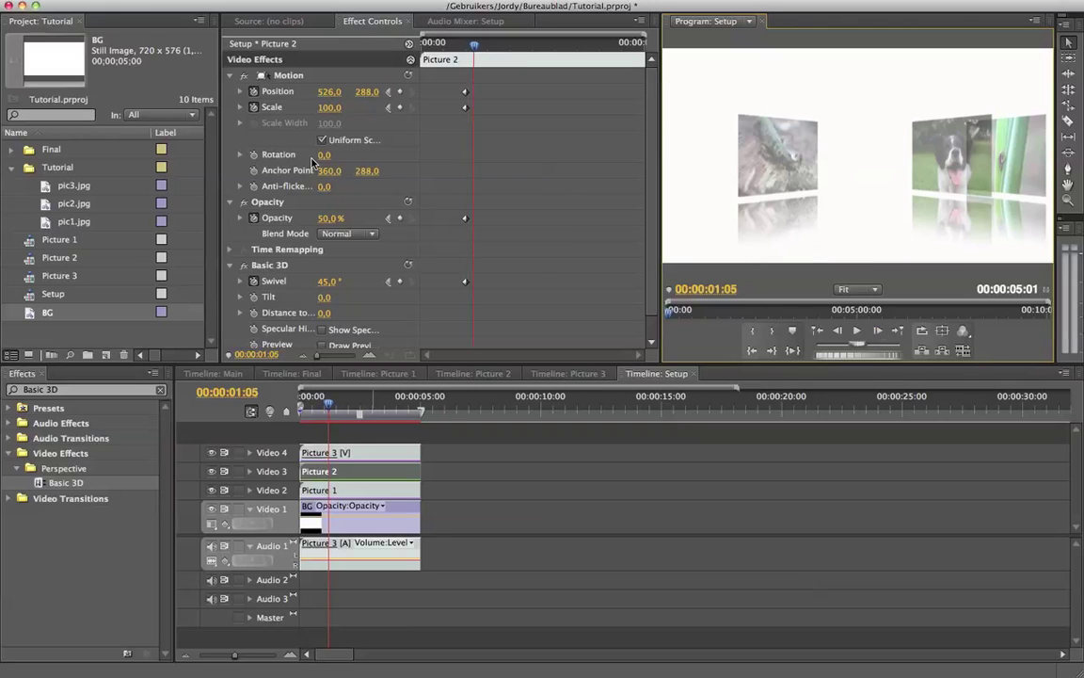
click(331, 108)
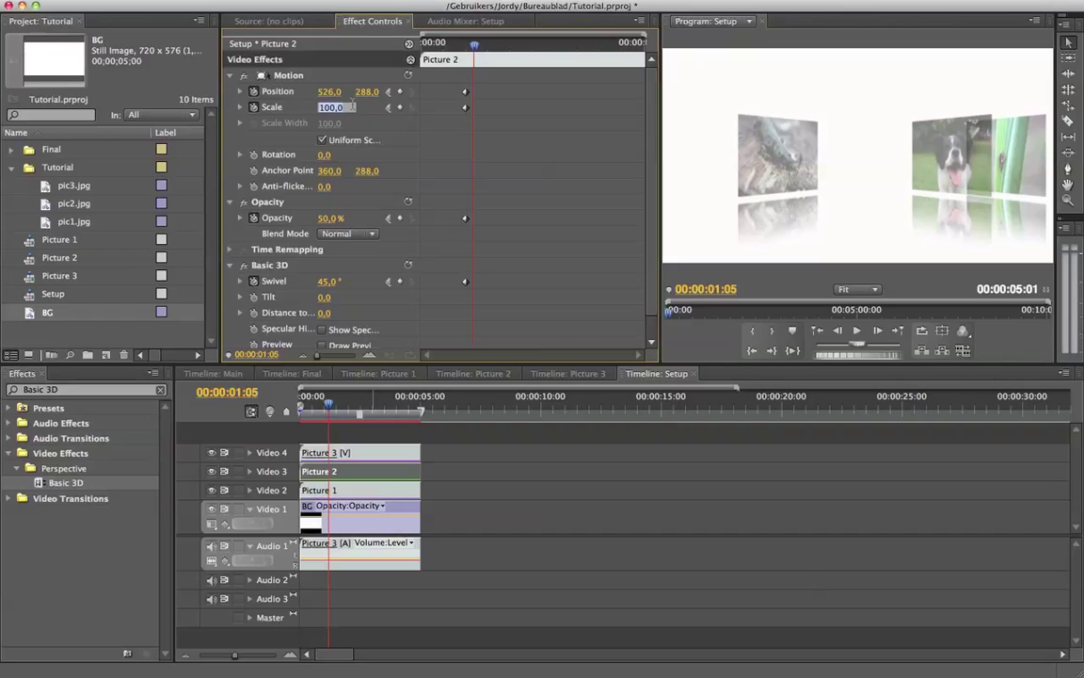
text(130)
key(Return)
drag(330, 93, 291, 84)
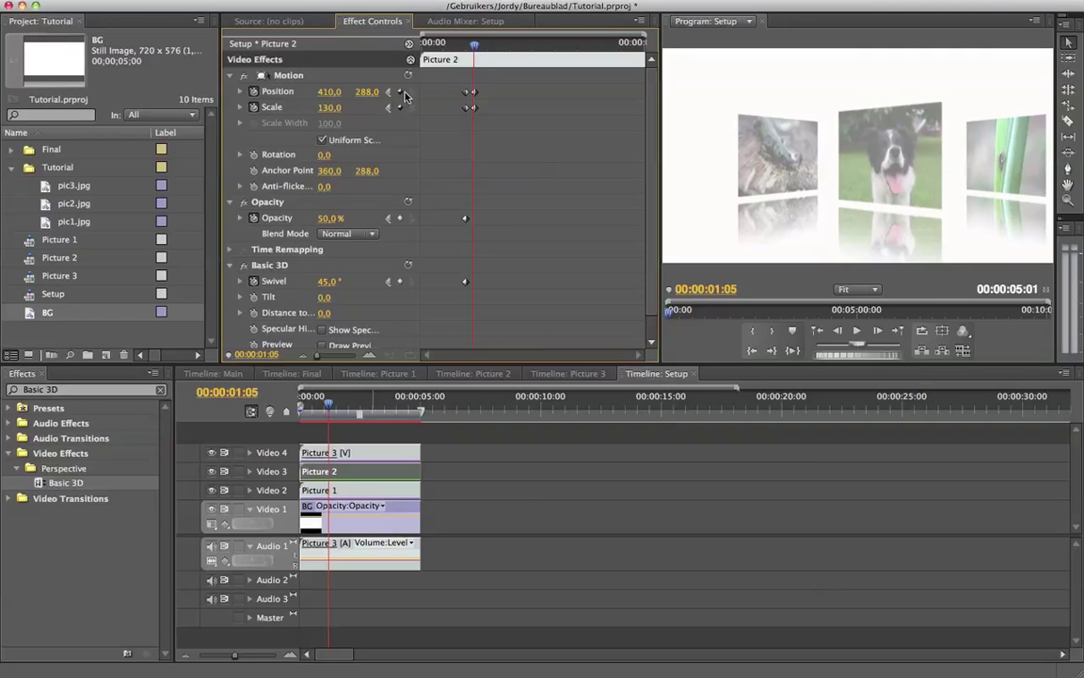
Step: Set the Picture 2 clip's opacity to 100% and its Basic 3D swivel to 0° at 00:00:01:05
click(331, 218)
text(100)
key(Return)
click(328, 281)
text(0)
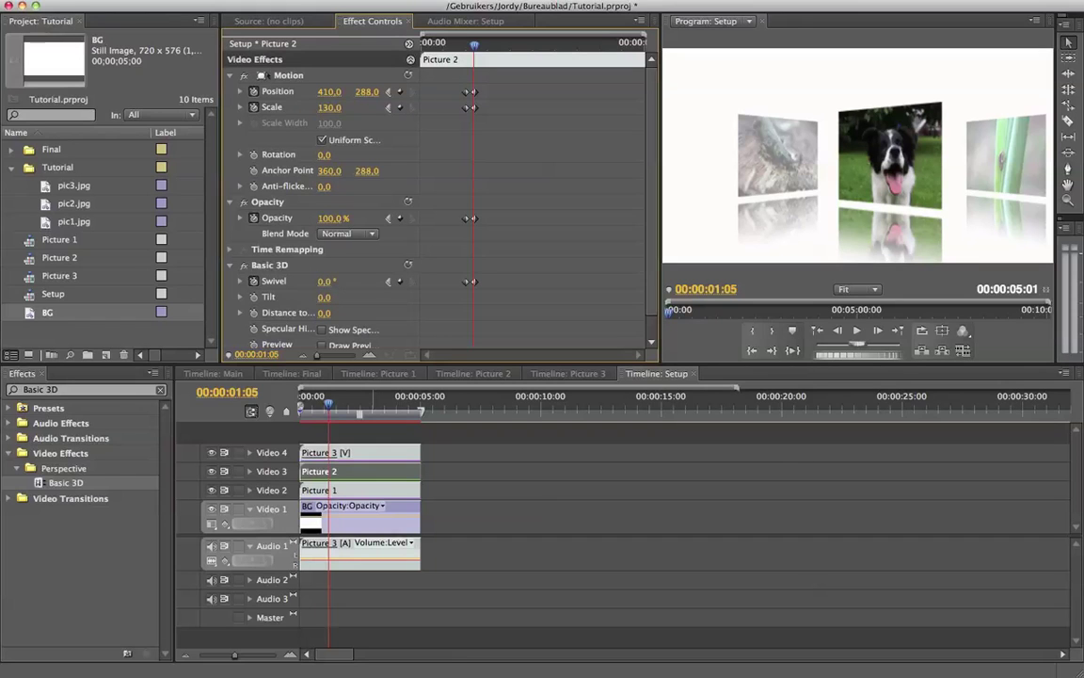
key(Return)
Step: Refine the Picture 2 clip's horizontal position to 395 at 00:00:01:05
drag(296, 84, 331, 92)
key(super+s)
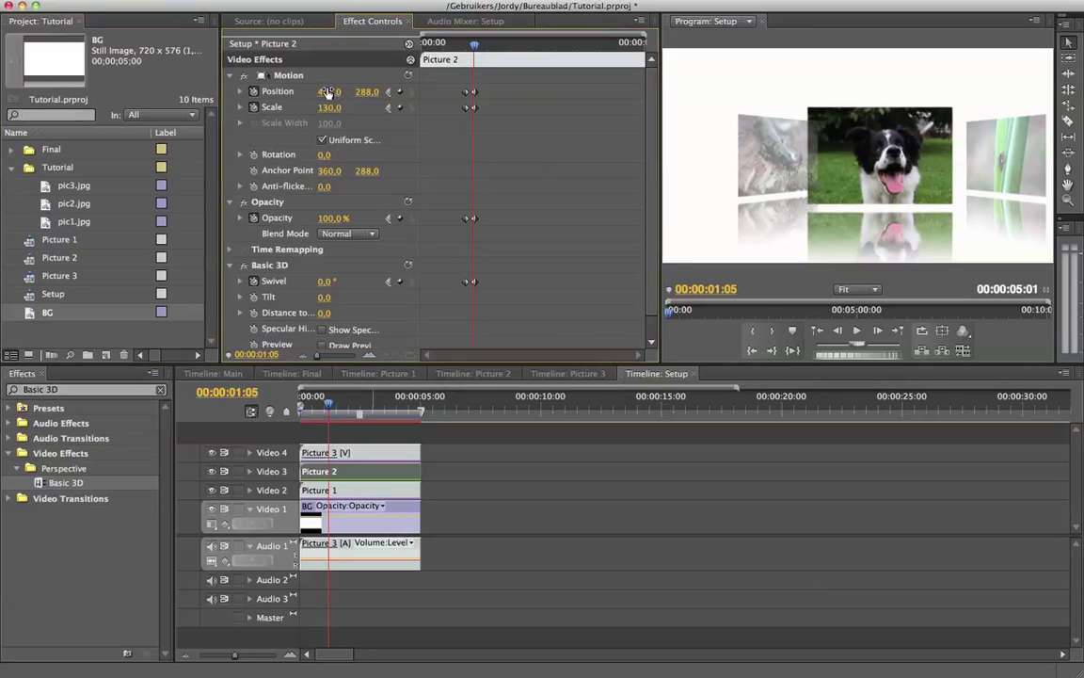
drag(329, 91, 328, 91)
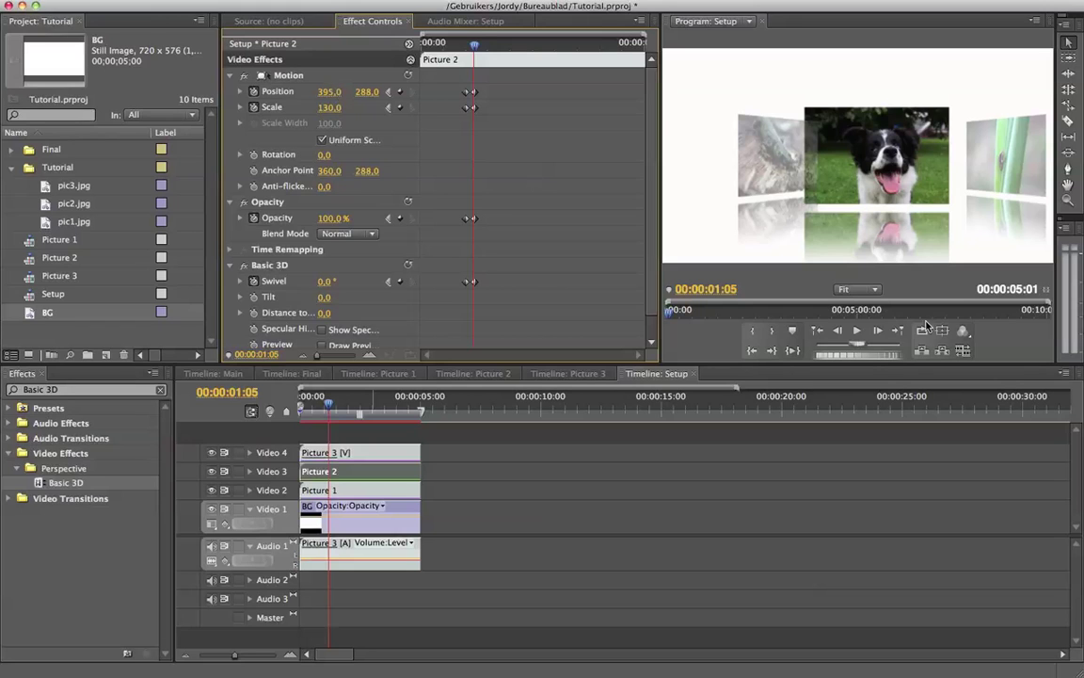
Step: Return to 00:00:01:00 and add a position keyframe to the Picture 1 clip
click(837, 330)
click(837, 331)
click(836, 331)
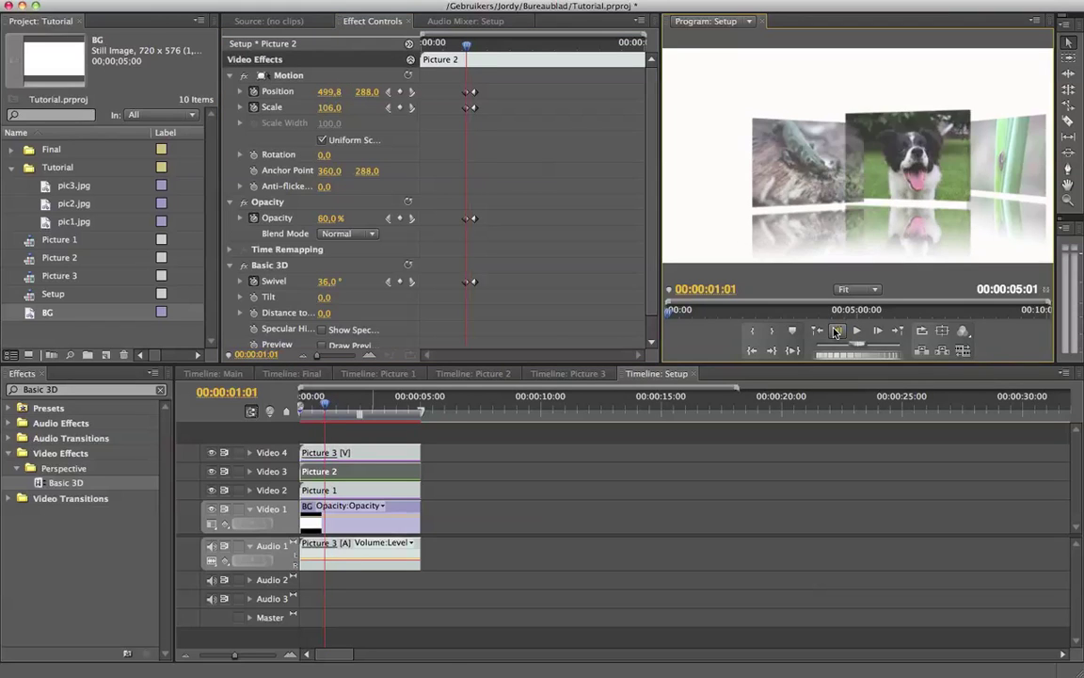
click(836, 330)
click(835, 331)
click(363, 493)
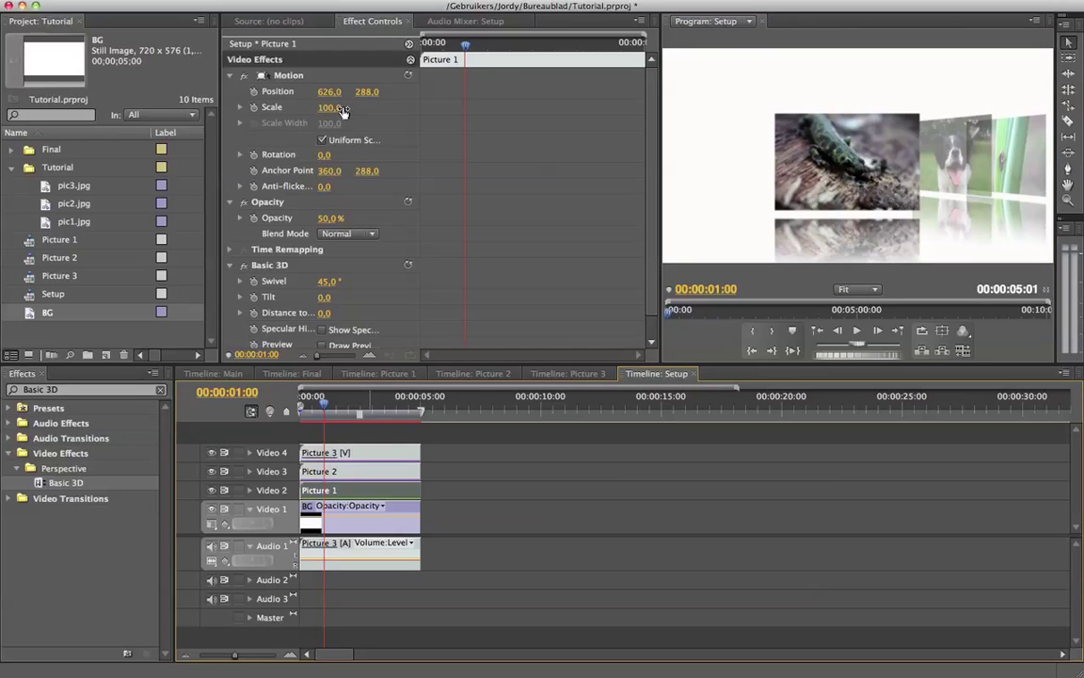
click(253, 92)
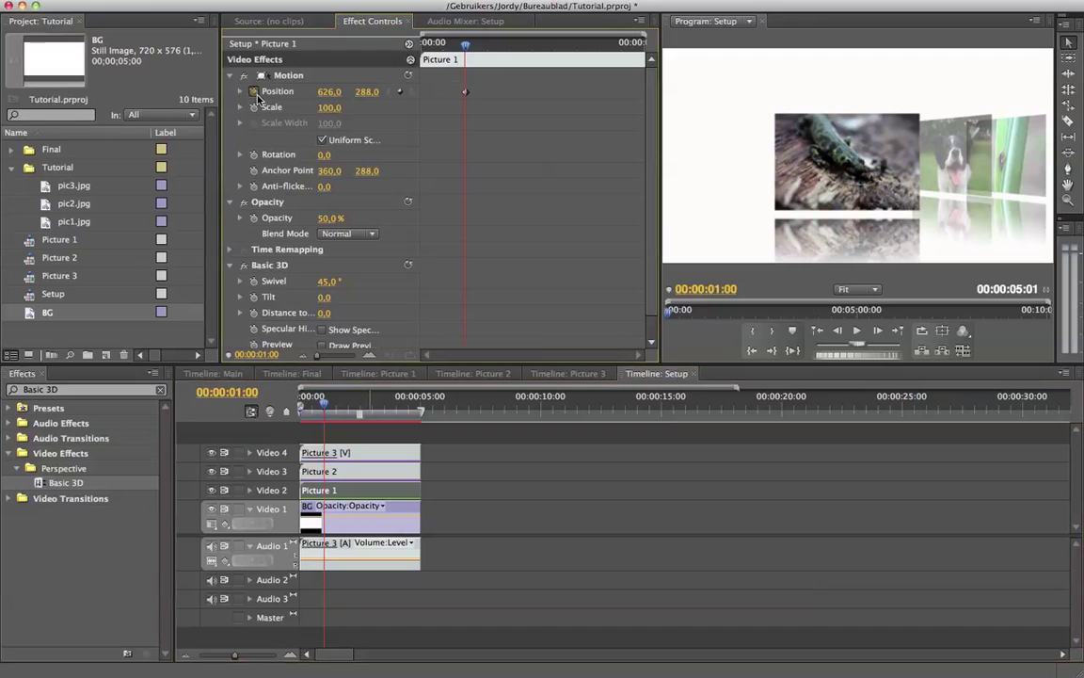
Step: At 00:00:01:05, set the Picture 1 clip's horizontal position to 569
click(878, 331)
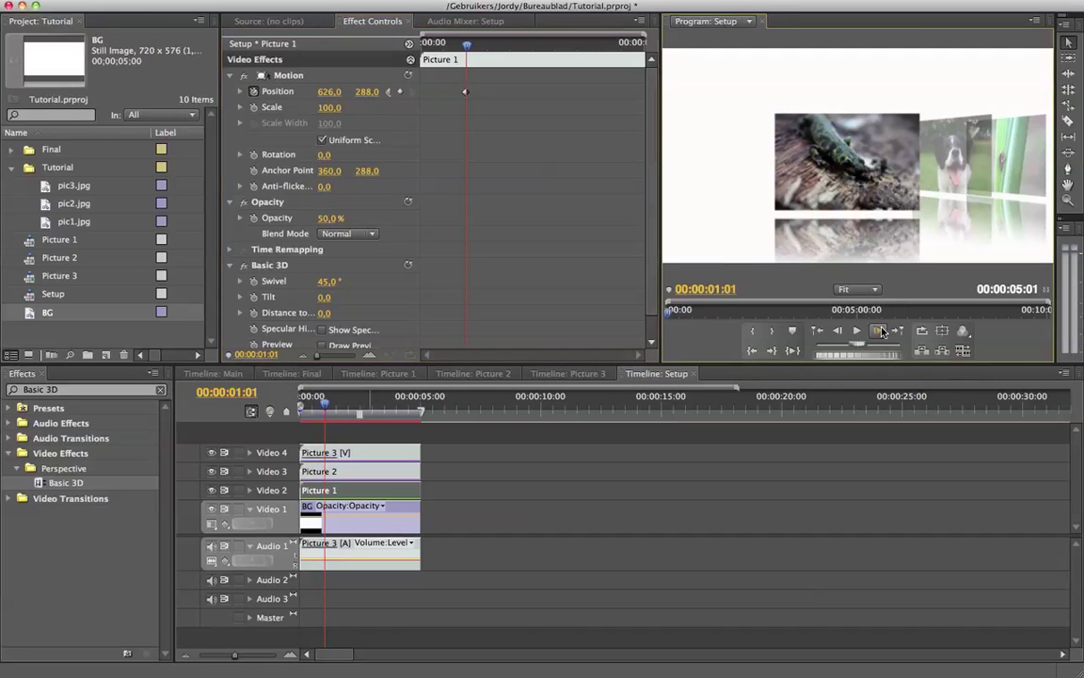
click(880, 331)
click(880, 331)
click(880, 330)
click(880, 331)
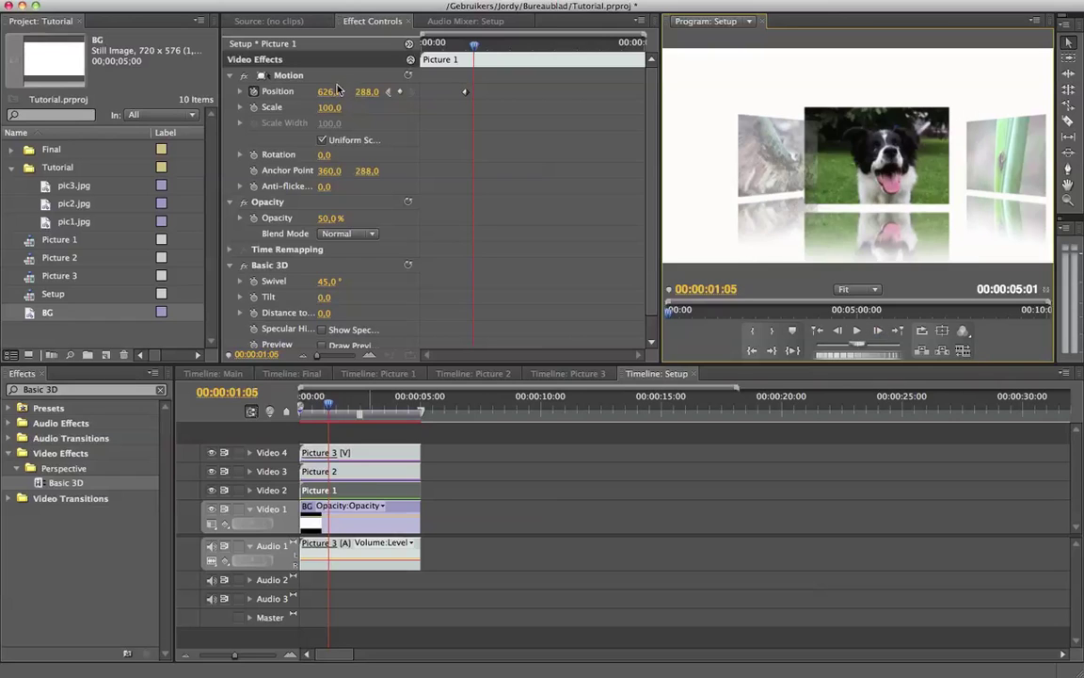
drag(329, 91, 272, 91)
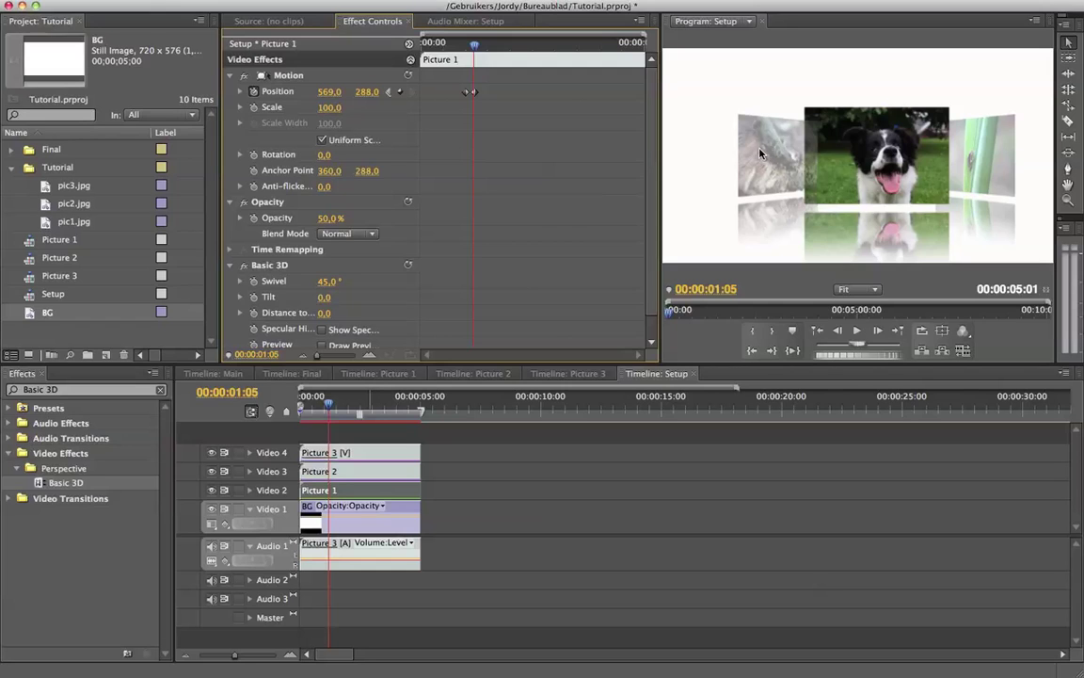
Step: Split the Picture 3, Picture 2 and Picture 1 clips at 00:00:01:05 with the Razor tool
click(353, 455)
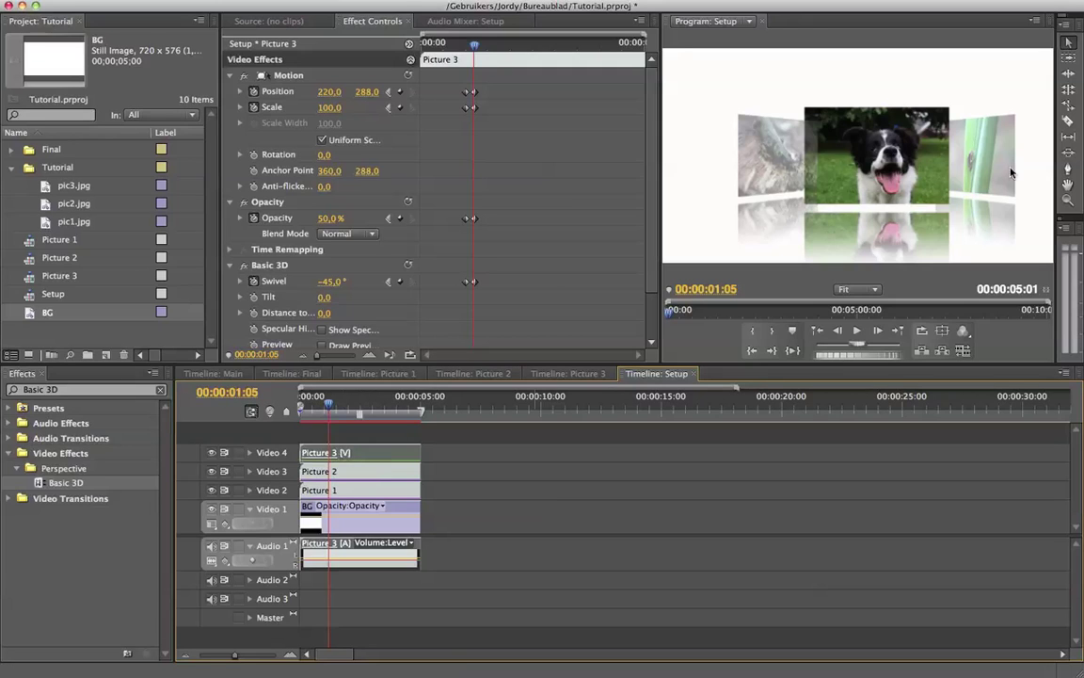
key(c)
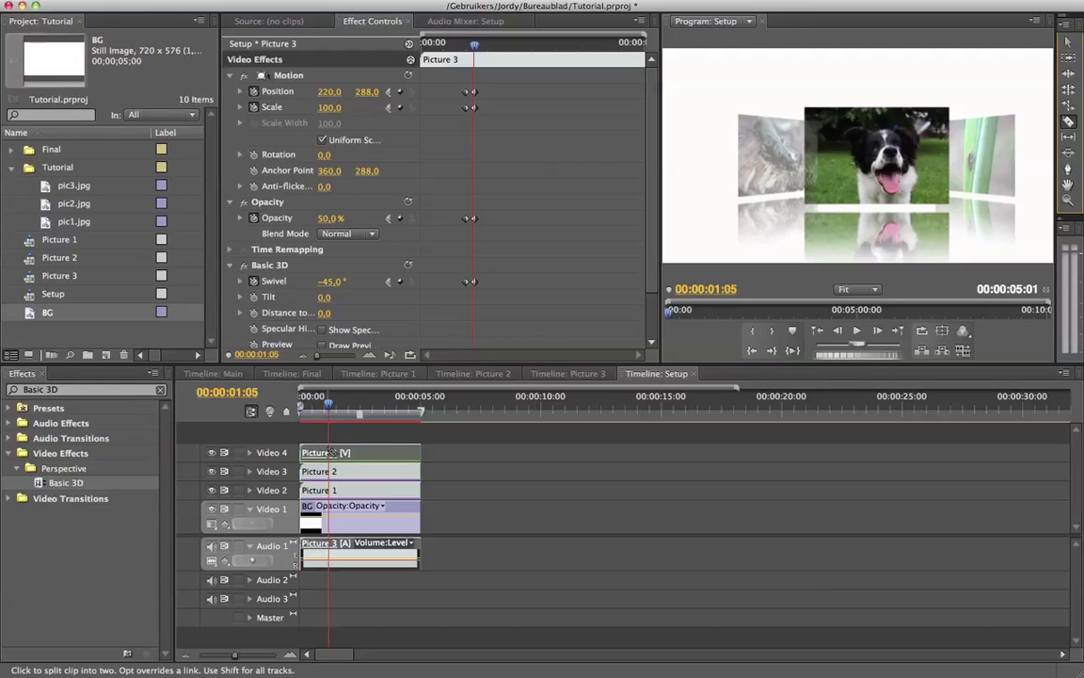
shift+click(330, 453)
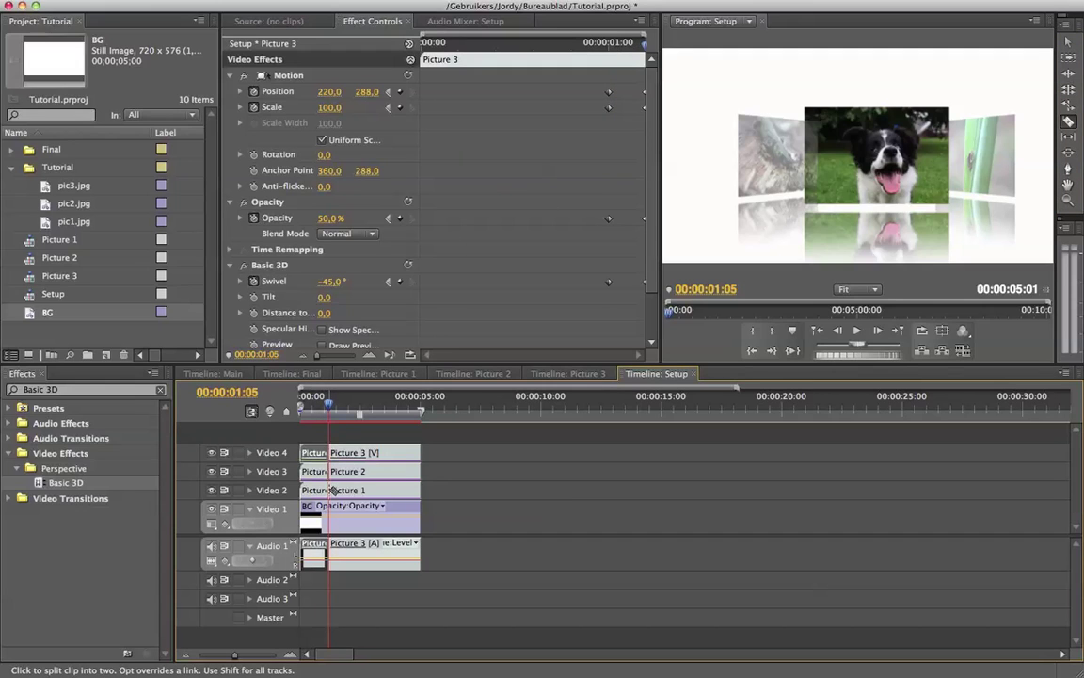
Step: After the 00:00:01:05 cut, swap the track order so Picture 2 sits on Video 4 and Picture 3 on Video 3
click(1070, 42)
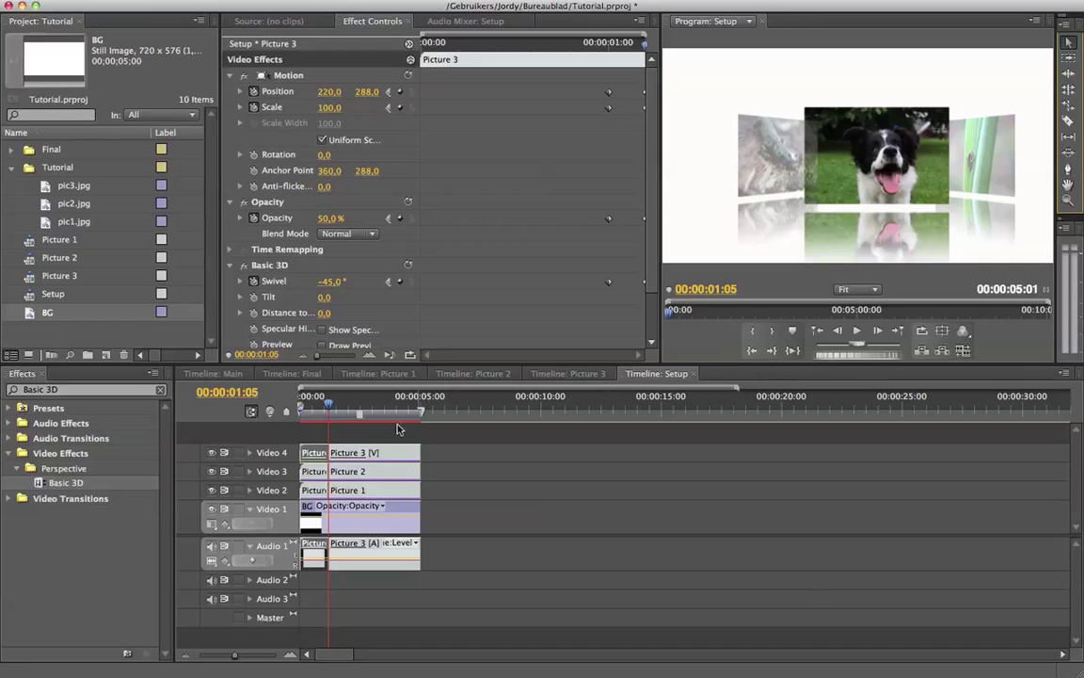
drag(372, 472, 531, 477)
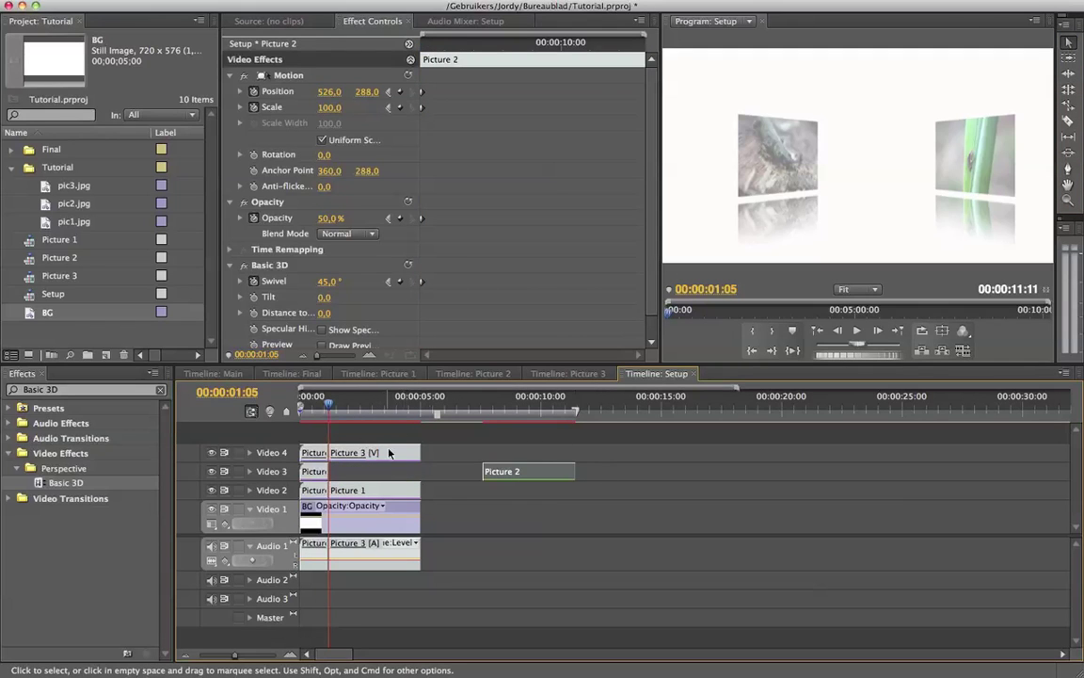
drag(365, 453, 365, 472)
drag(526, 474, 381, 461)
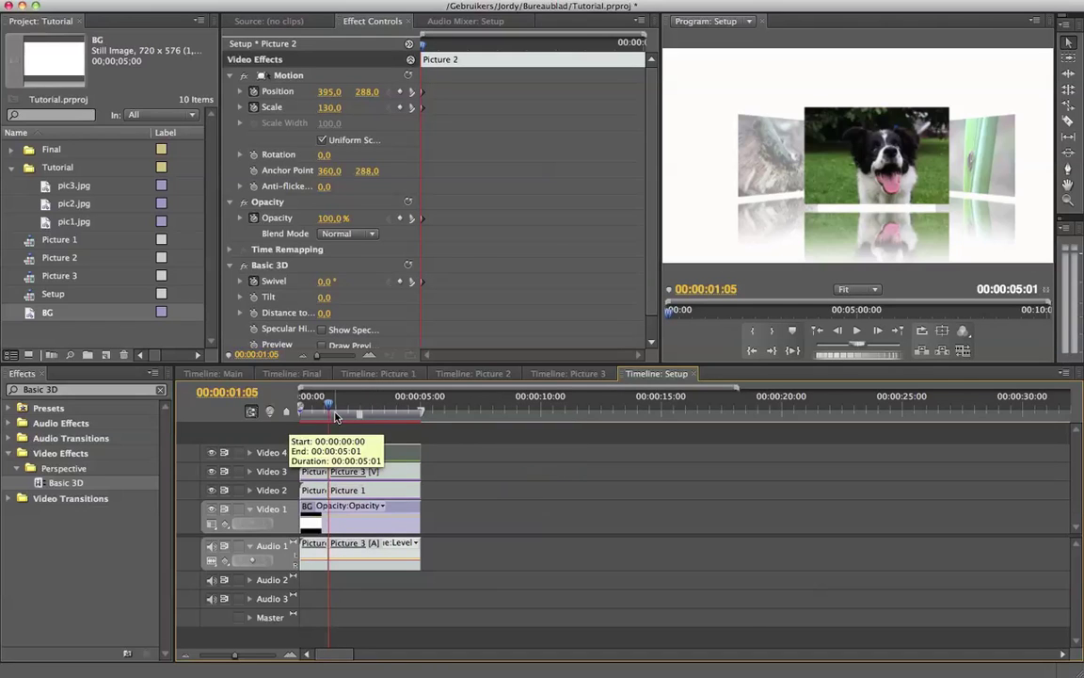
Step: Preview the first picture transition in Setup, and review how the picture clips are layered and animated in the existing Main sequence
drag(335, 408, 343, 408)
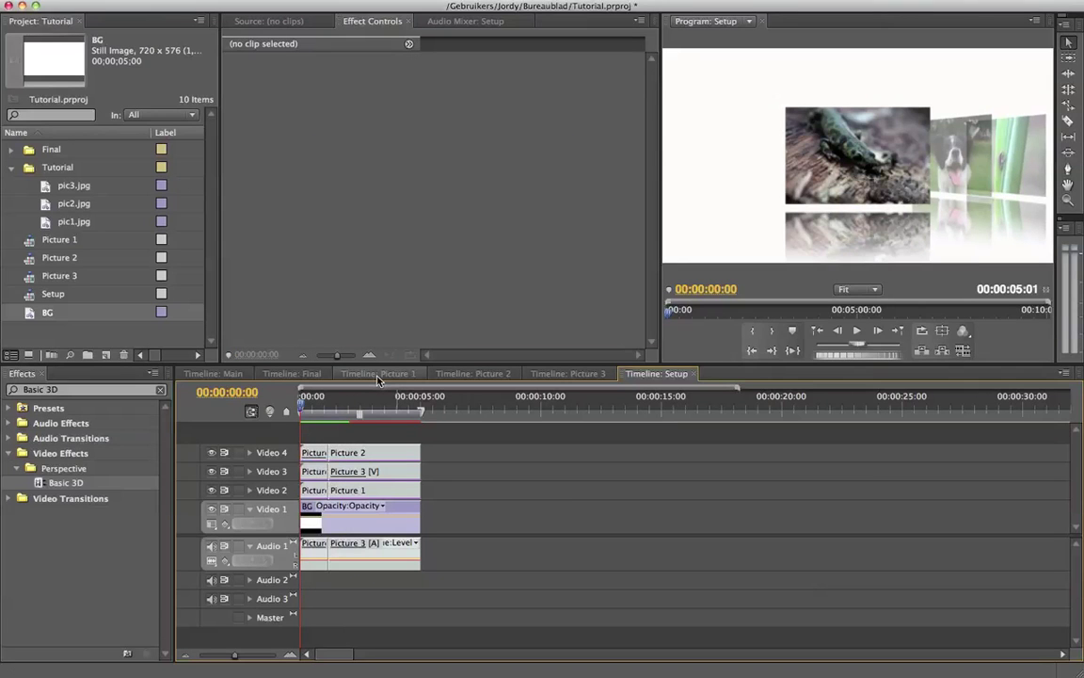
key(space)
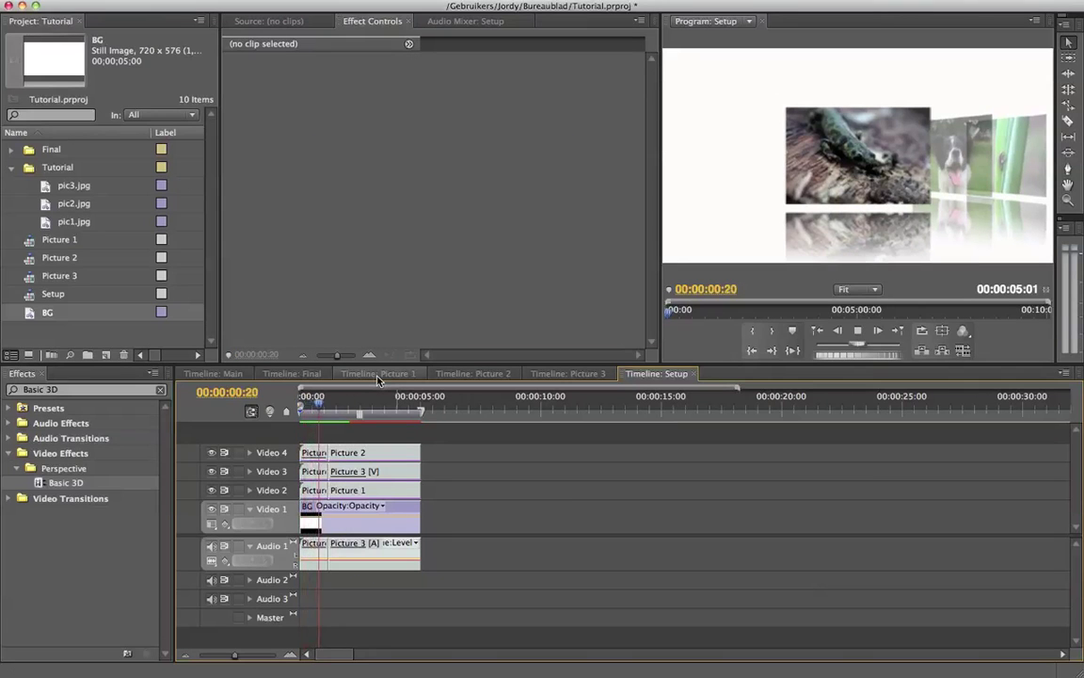
key(space)
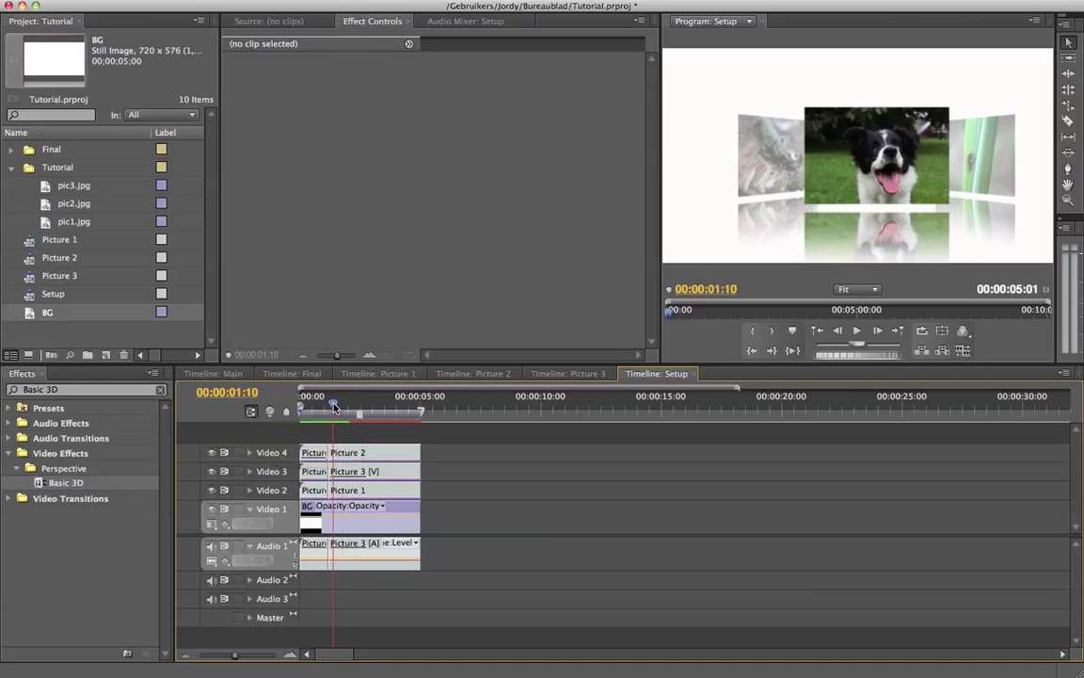
click(320, 401)
drag(320, 401, 348, 405)
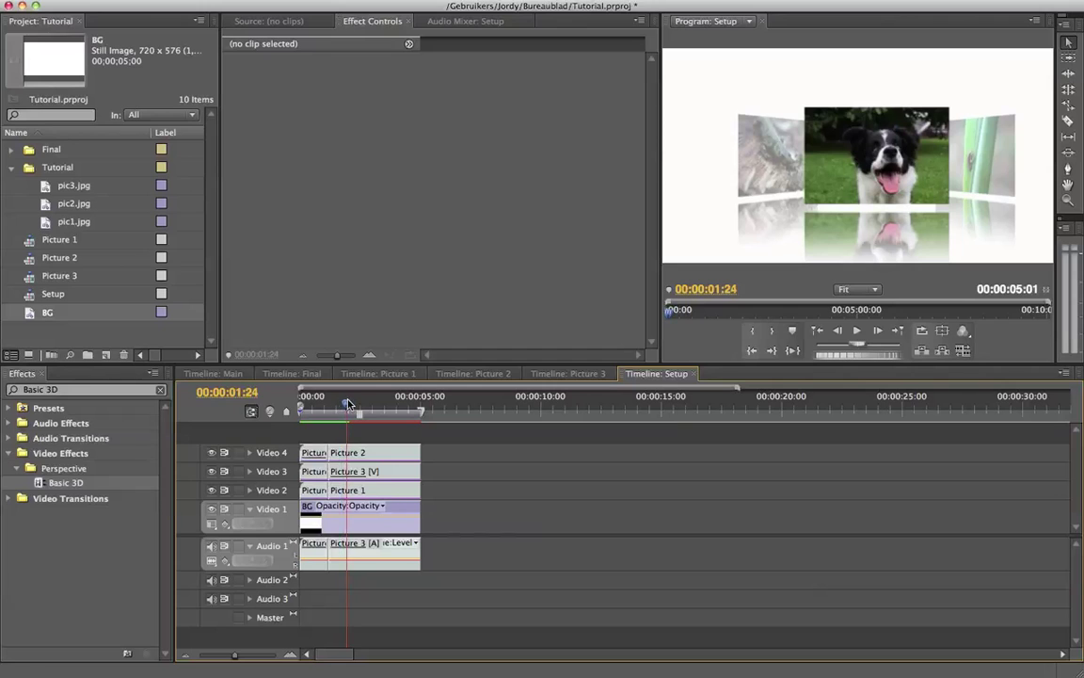
click(367, 453)
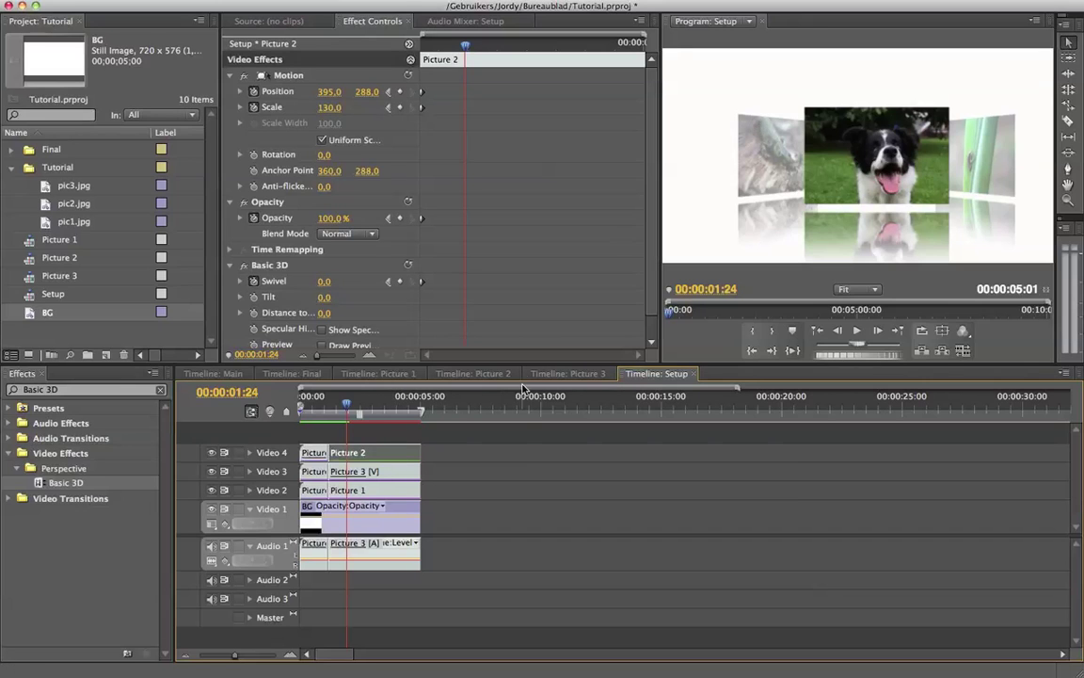
click(457, 449)
click(285, 375)
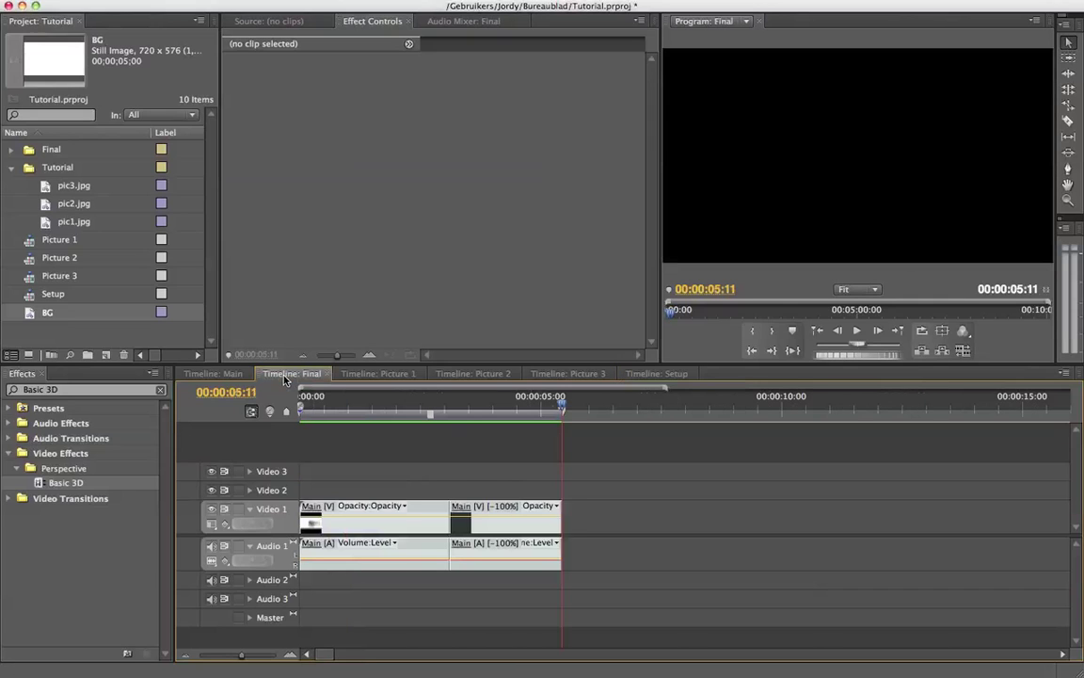
click(213, 374)
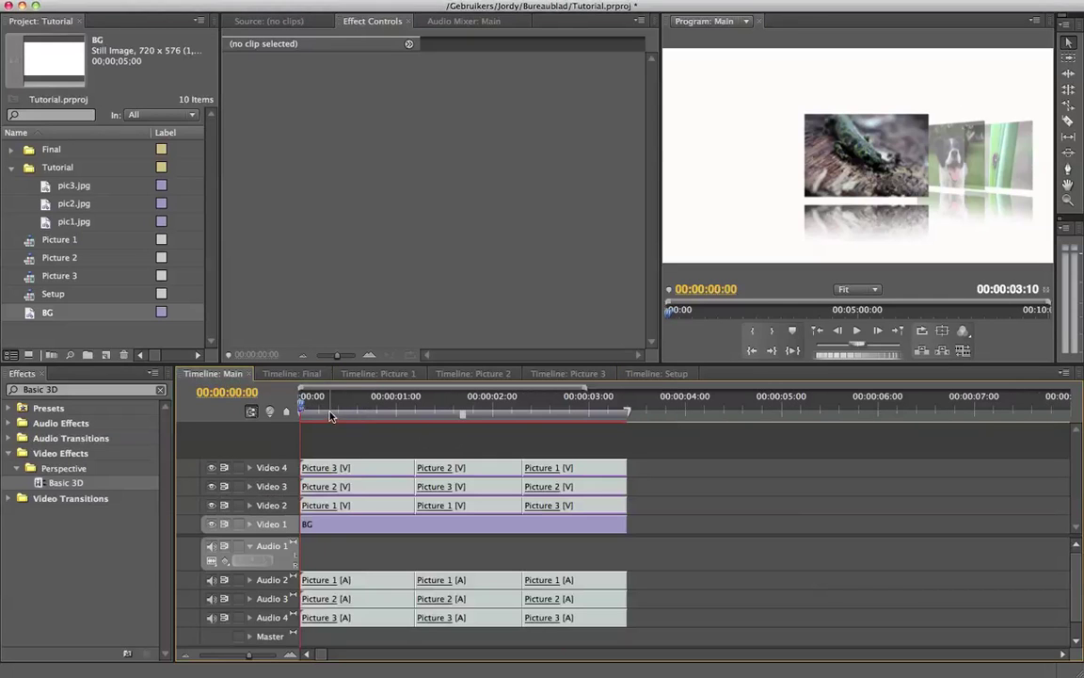
drag(419, 412, 562, 412)
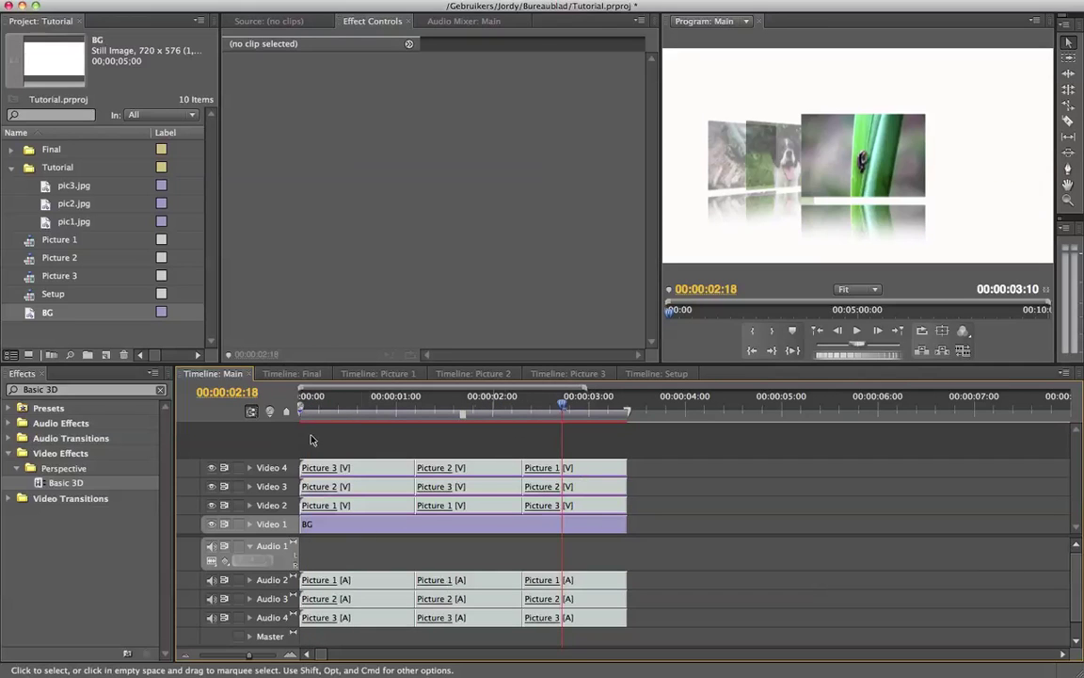
Step: Create a DV-PAL Widescreen 48kHz sequence named Final and place the Setup sequence at its start on Video 1
right_click(42, 328)
mouse_move(88, 375)
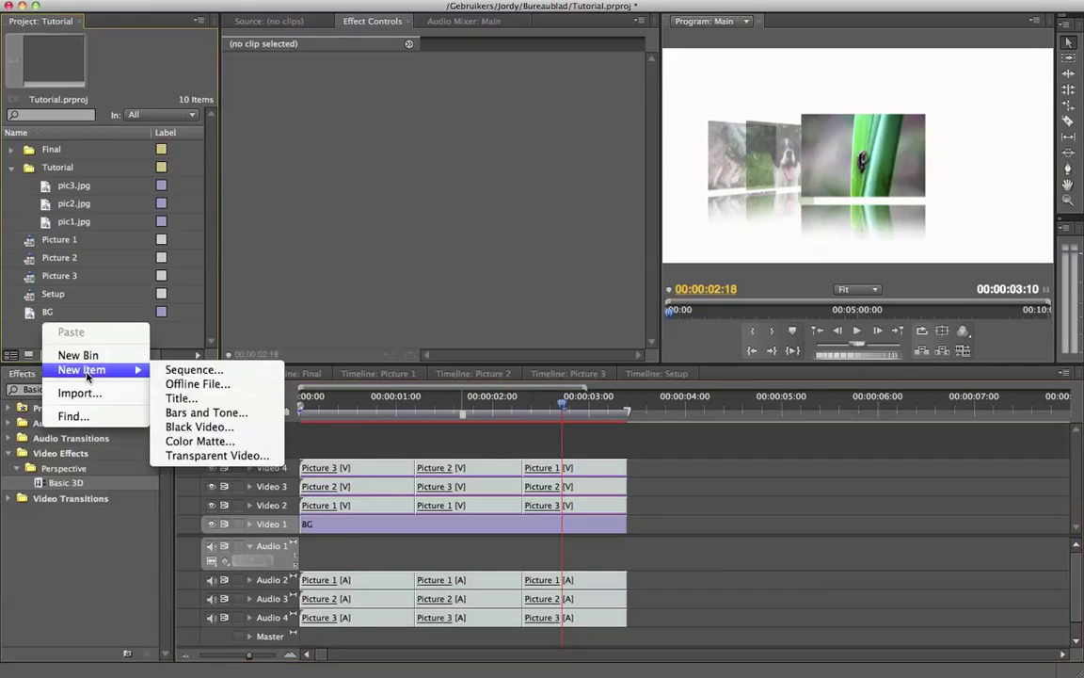
click(226, 372)
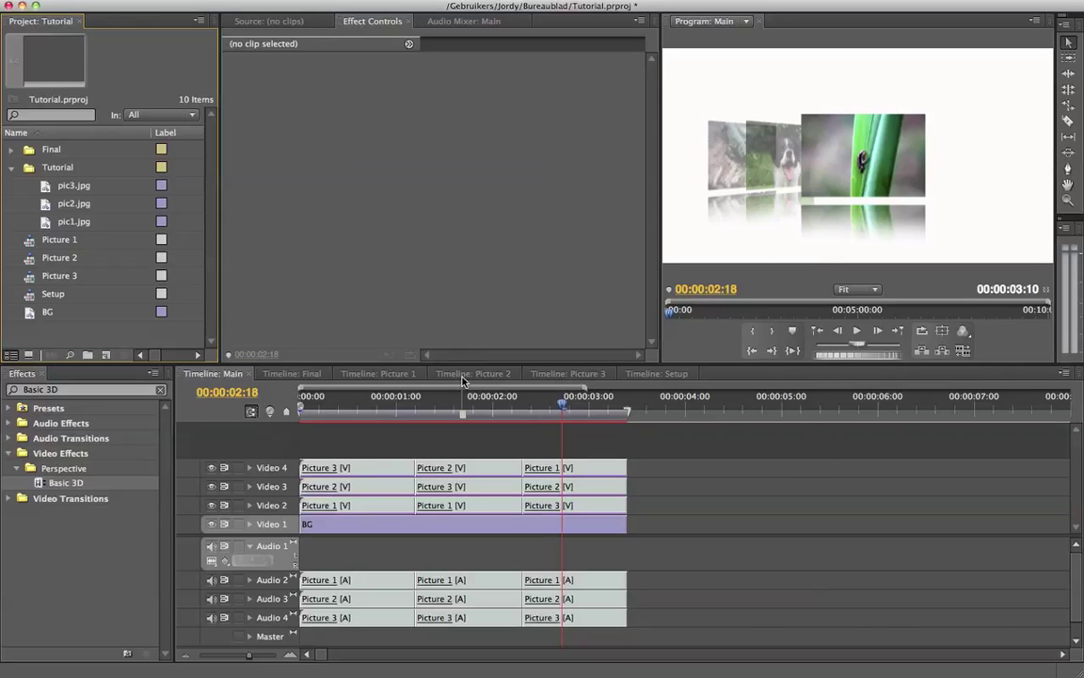
text(Final)
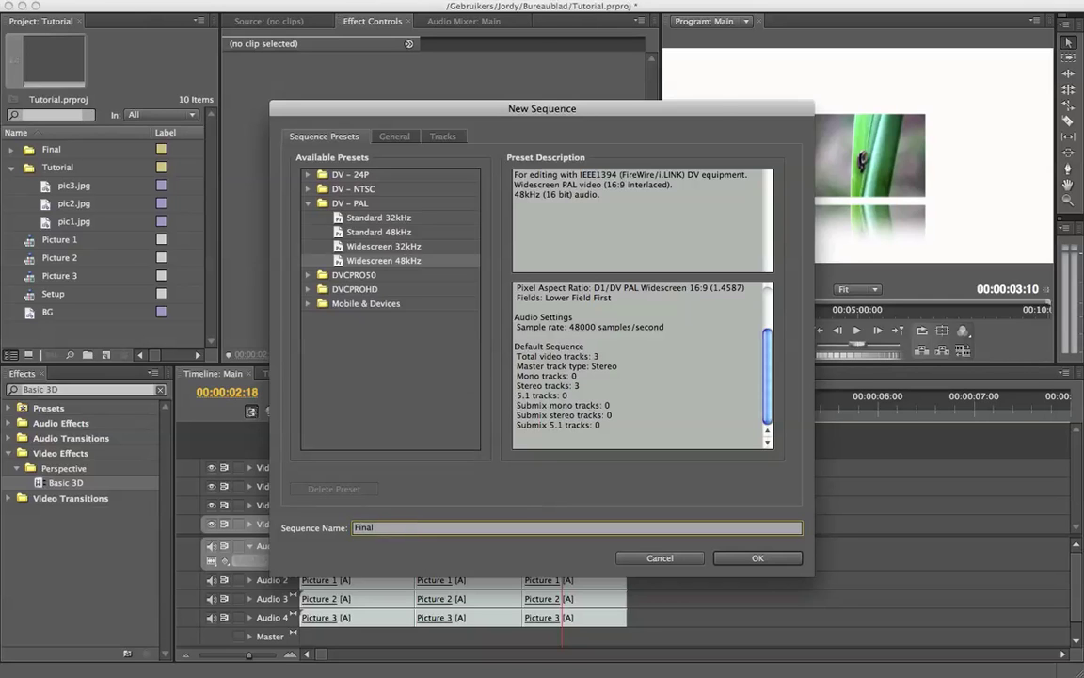
key(Return)
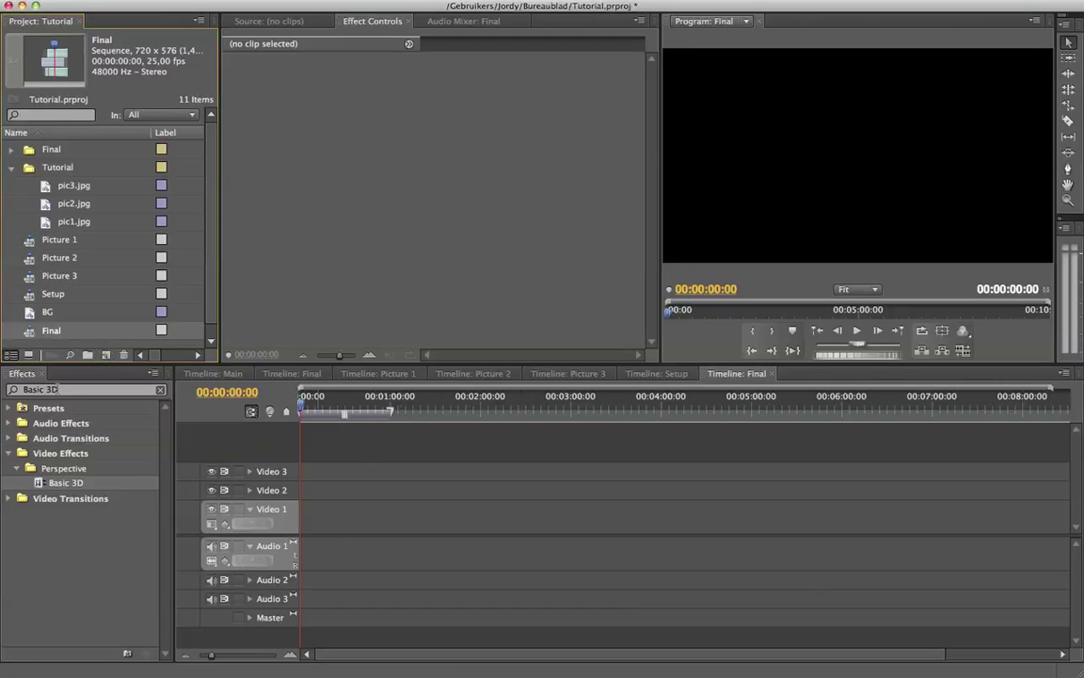
drag(52, 293, 302, 508)
Step: Inspect the two Main clips in the original Final sequence, checking the second clip's speed, duration and Reverse Speed settings
click(357, 517)
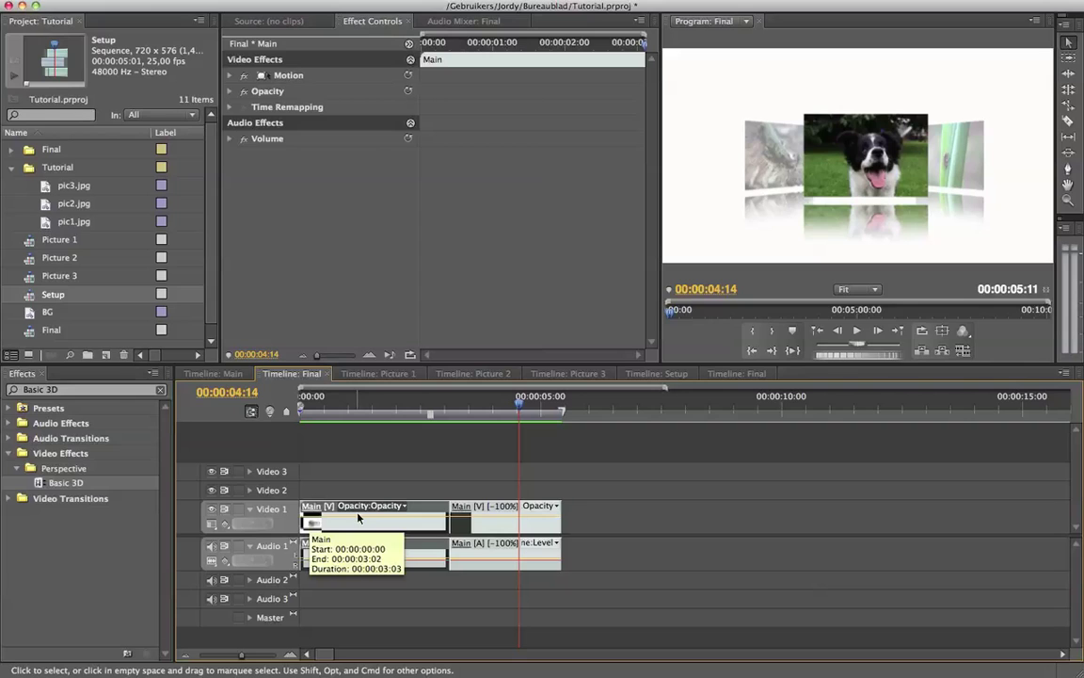
click(520, 529)
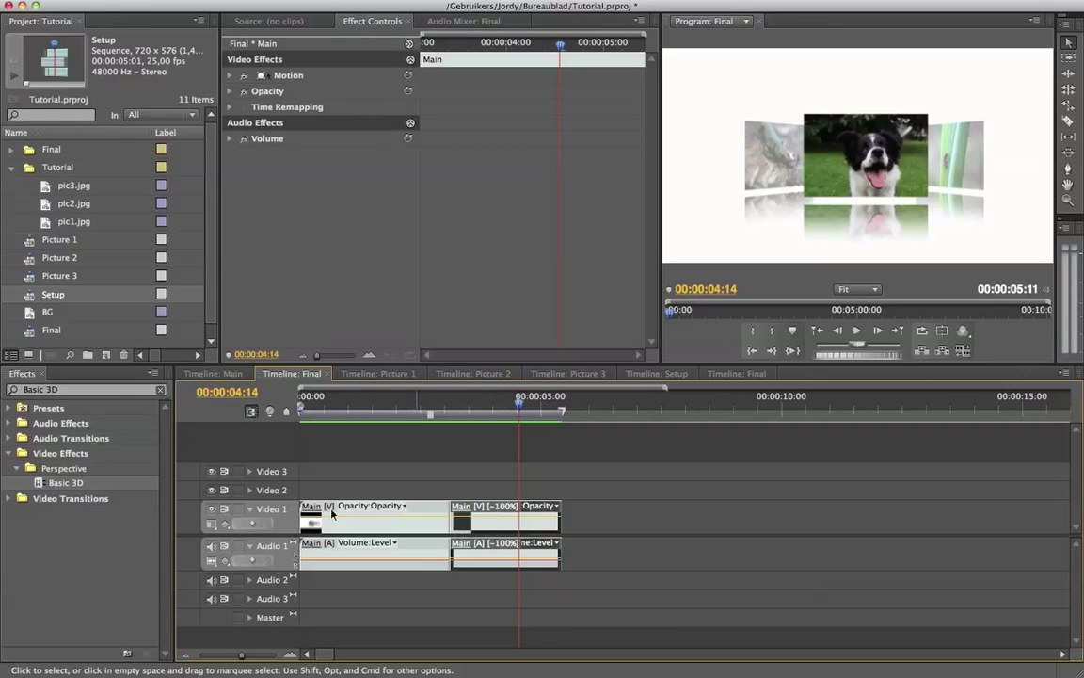
right_click(473, 528)
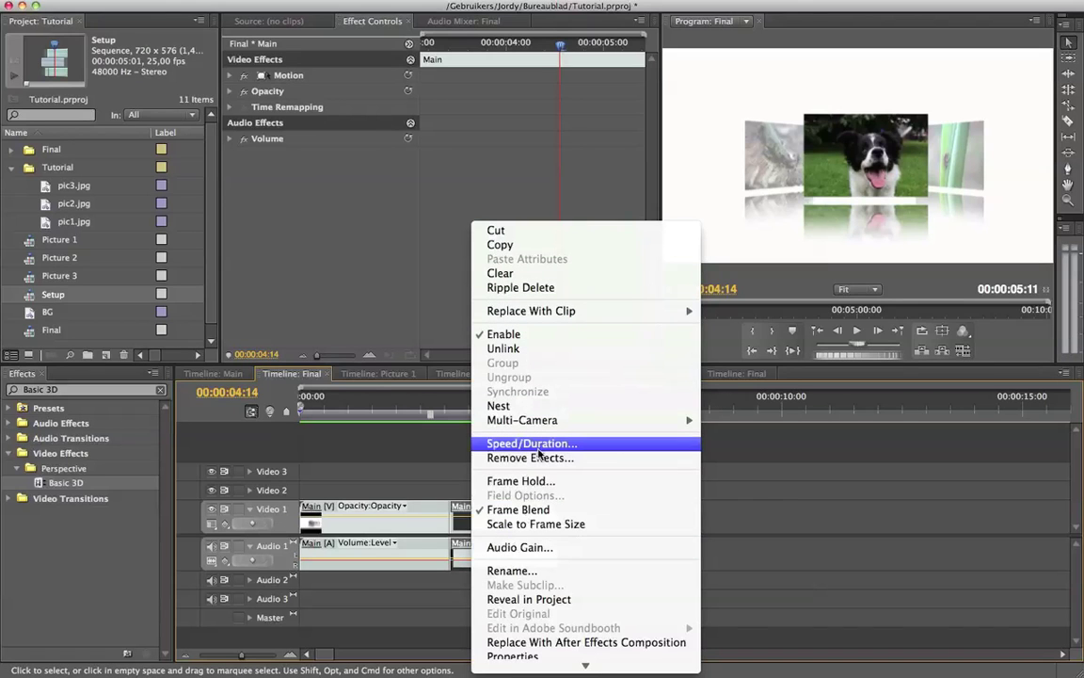
click(613, 454)
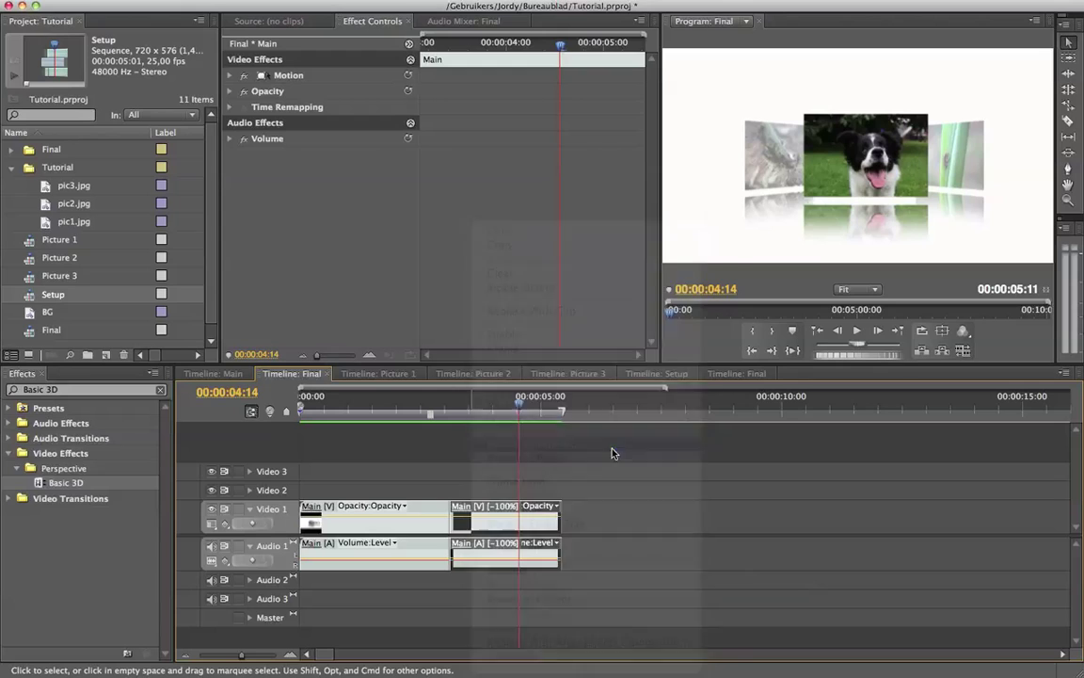
click(478, 354)
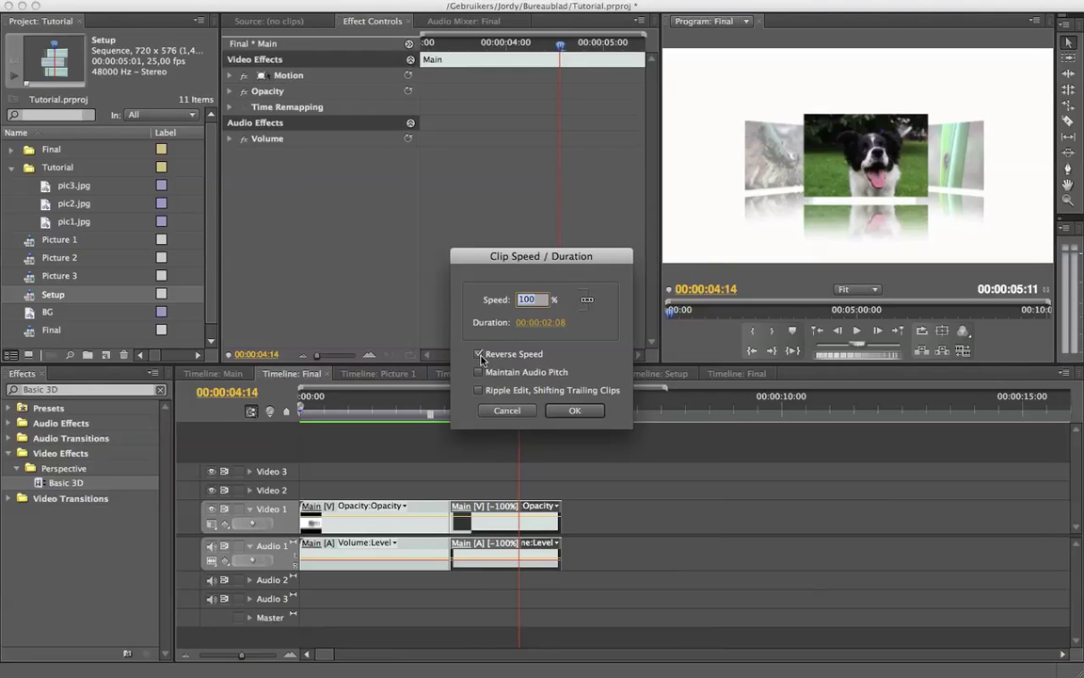
click(507, 411)
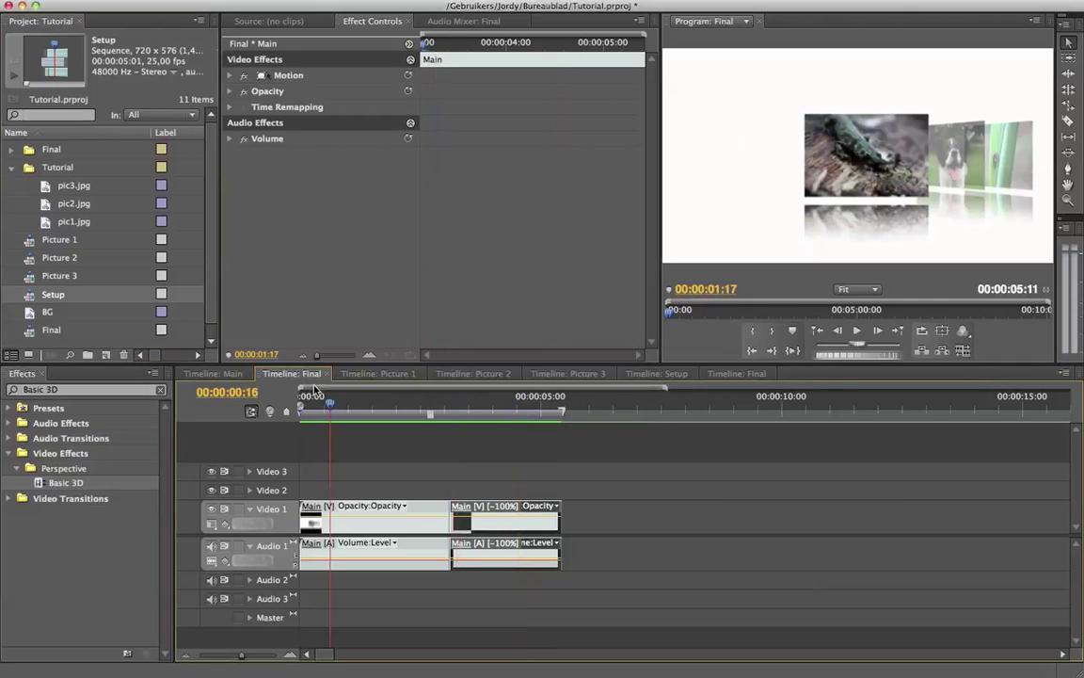